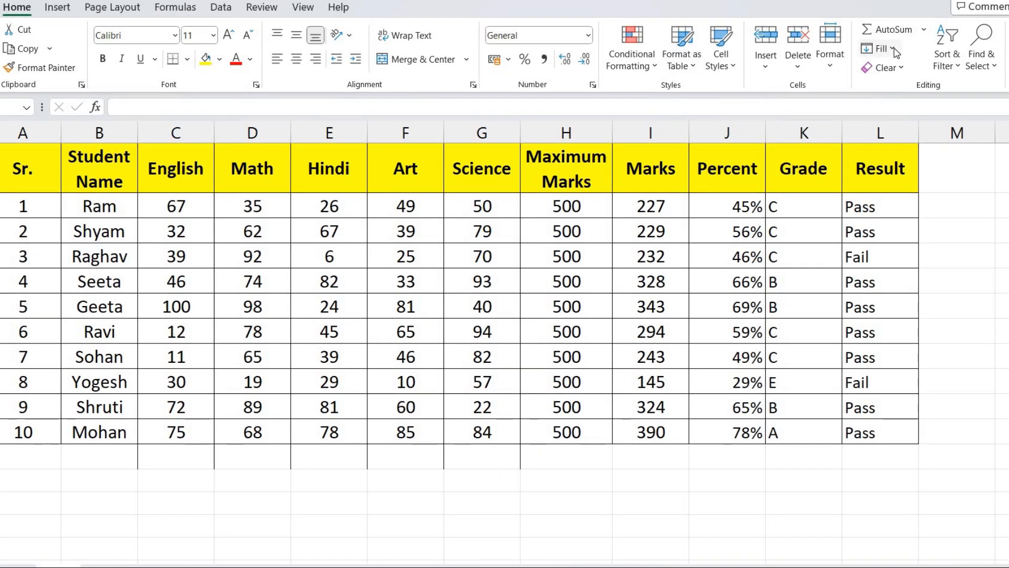
Total the English marks with AutoSum in cell C12, directly below the English column.
{"action": "left_click", "coordinate": [893, 49]}
{"action": "left_click", "coordinate": [164, 450]}
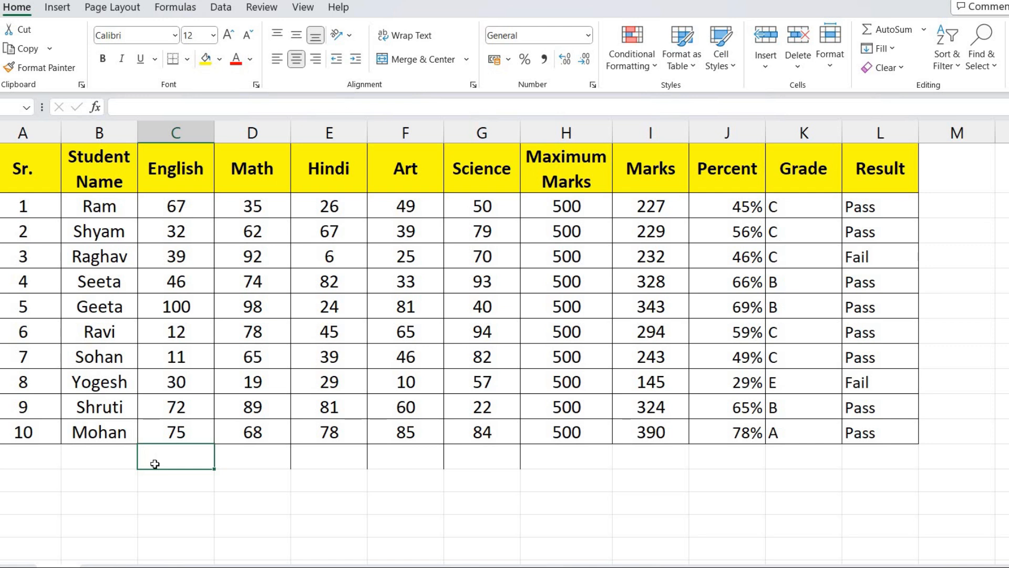
{"action": "left_click", "coordinate": [887, 29]}
{"action": "key", "text": "Return"}
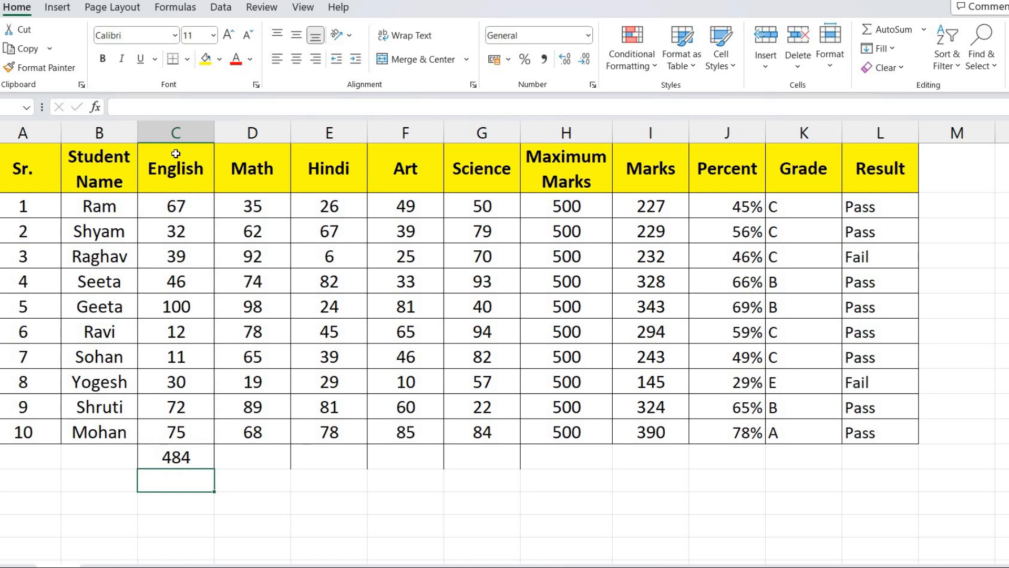
Fill the English total formula in C12 to the right through G12 and check the copied formulas.
{"action": "left_click", "coordinate": [178, 457]}
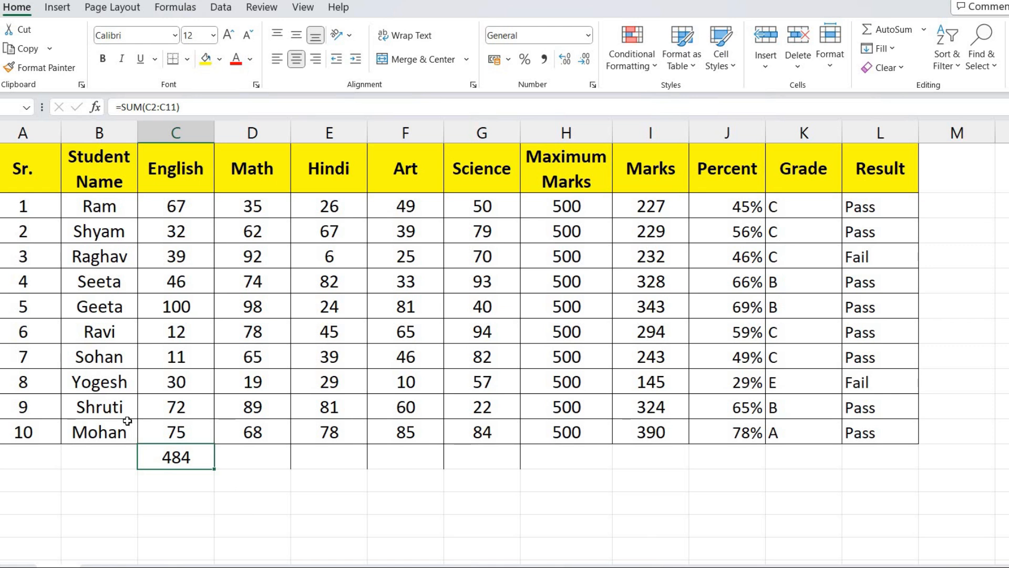
{"action": "left_click_drag", "start_coordinate": [150, 459], "coordinate": [472, 462]}
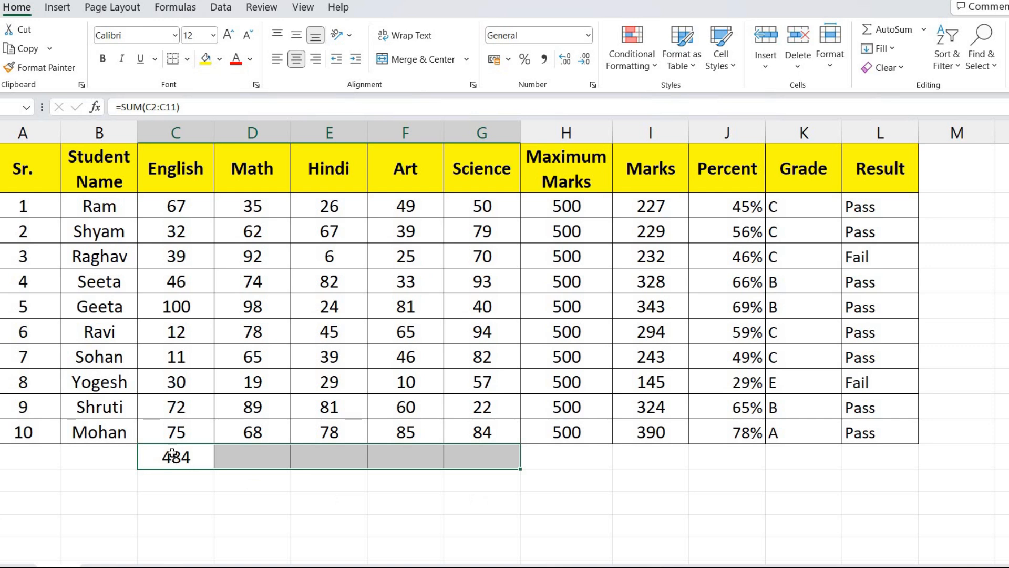
{"action": "left_click", "coordinate": [895, 58]}
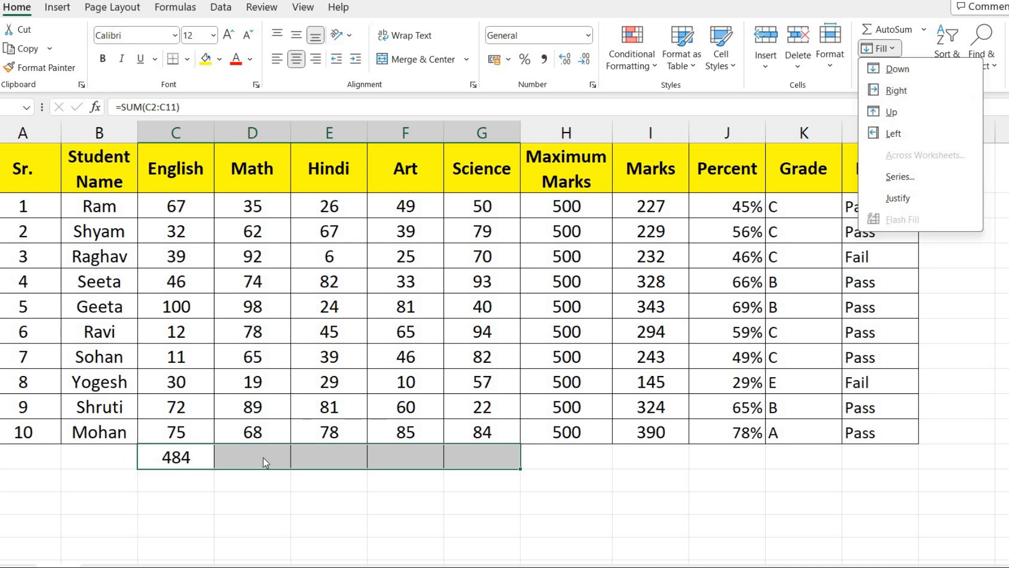
{"action": "left_click", "coordinate": [895, 92]}
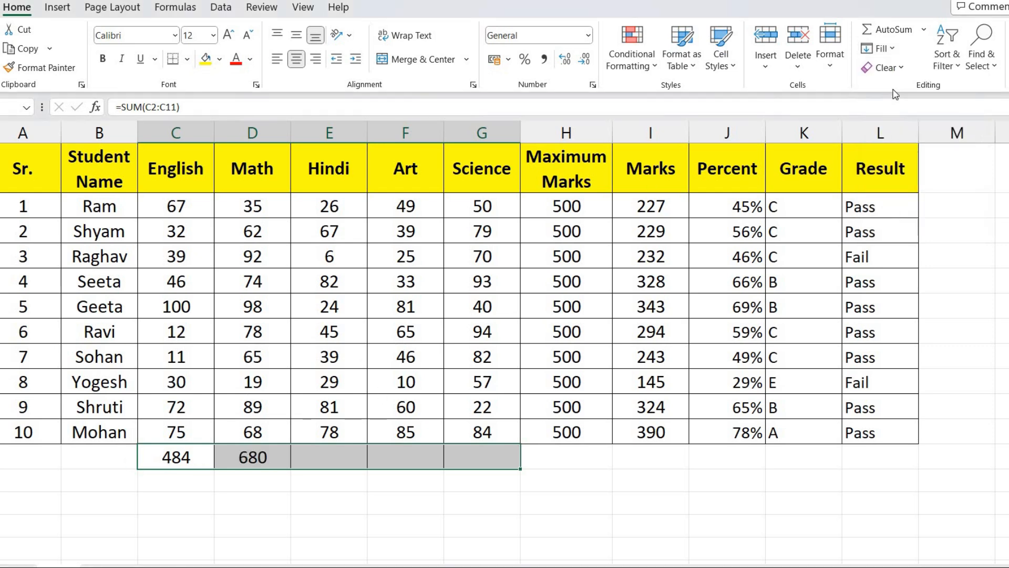
{"action": "left_click", "coordinate": [536, 456]}
{"action": "left_click", "coordinate": [467, 459]}
{"action": "left_click", "coordinate": [402, 457]}
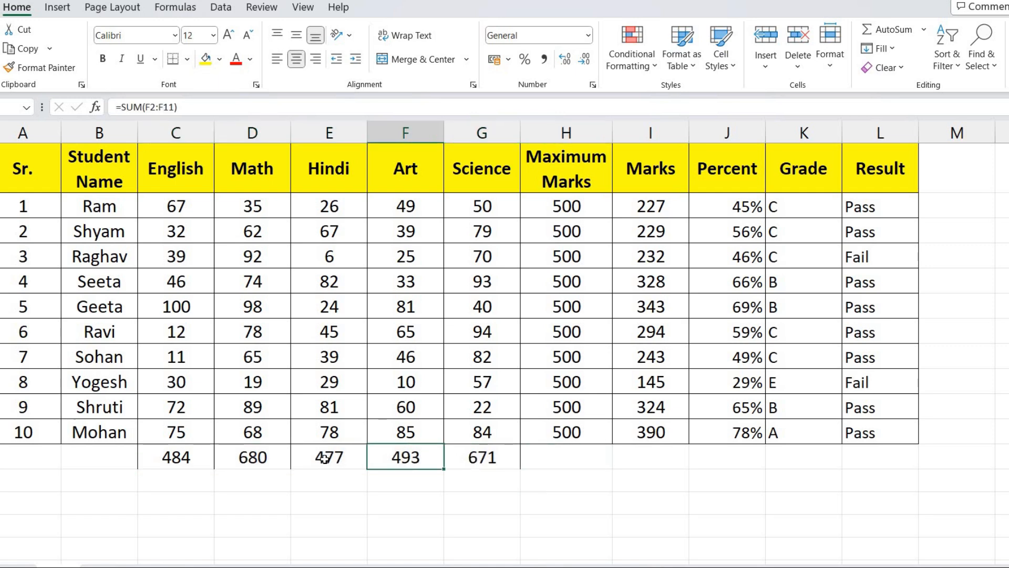
{"action": "left_click", "coordinate": [330, 457]}
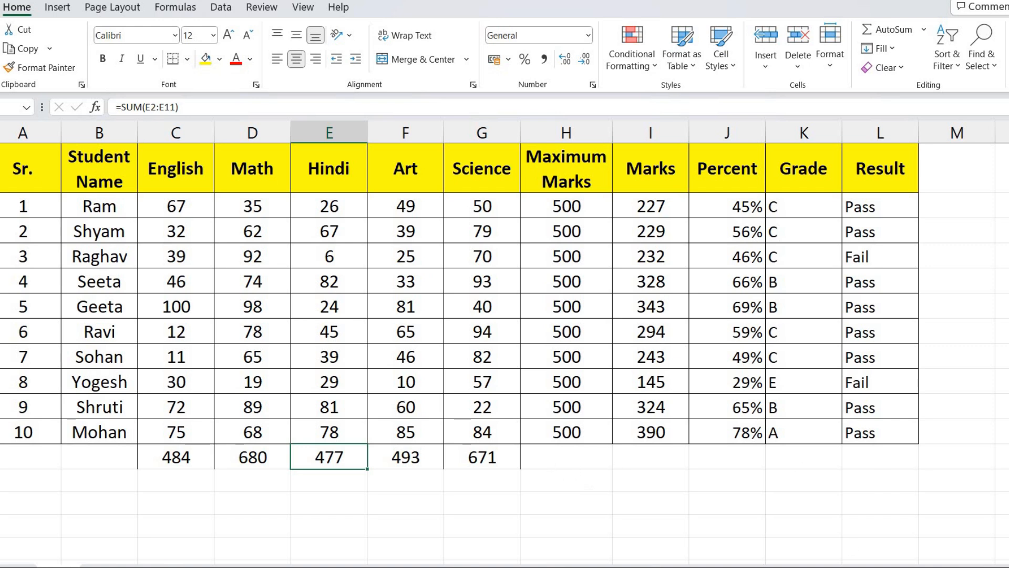
{"action": "left_click", "coordinate": [880, 48]}
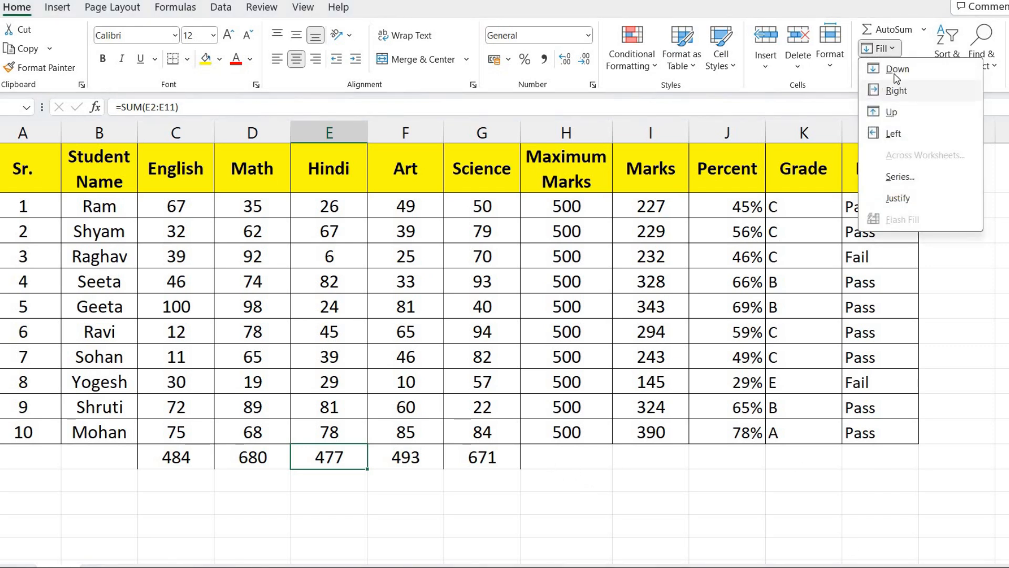
{"action": "left_click", "coordinate": [736, 566]}
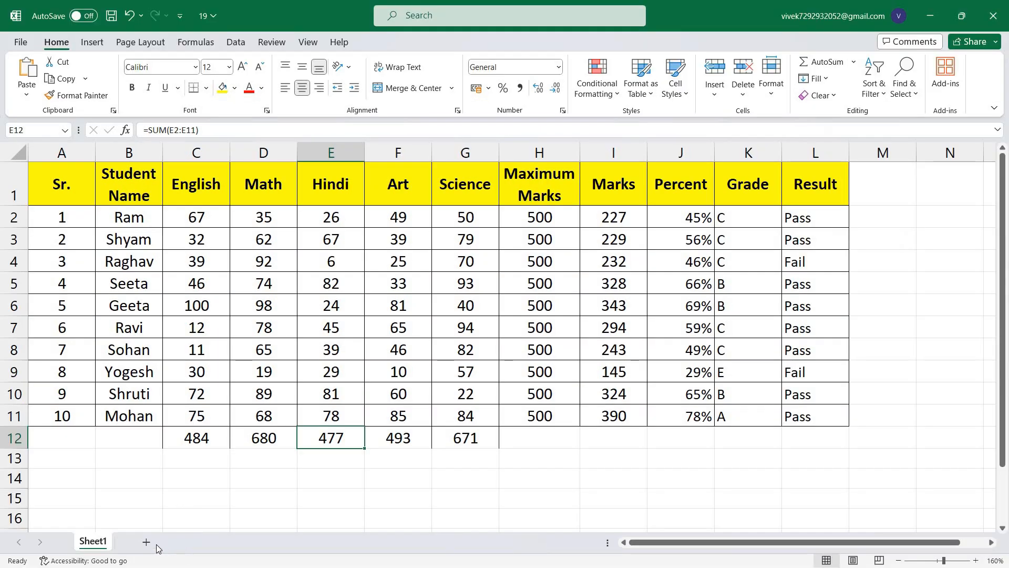
Add a new worksheet and enter 100 in cell H4.
{"action": "left_click", "coordinate": [146, 542]}
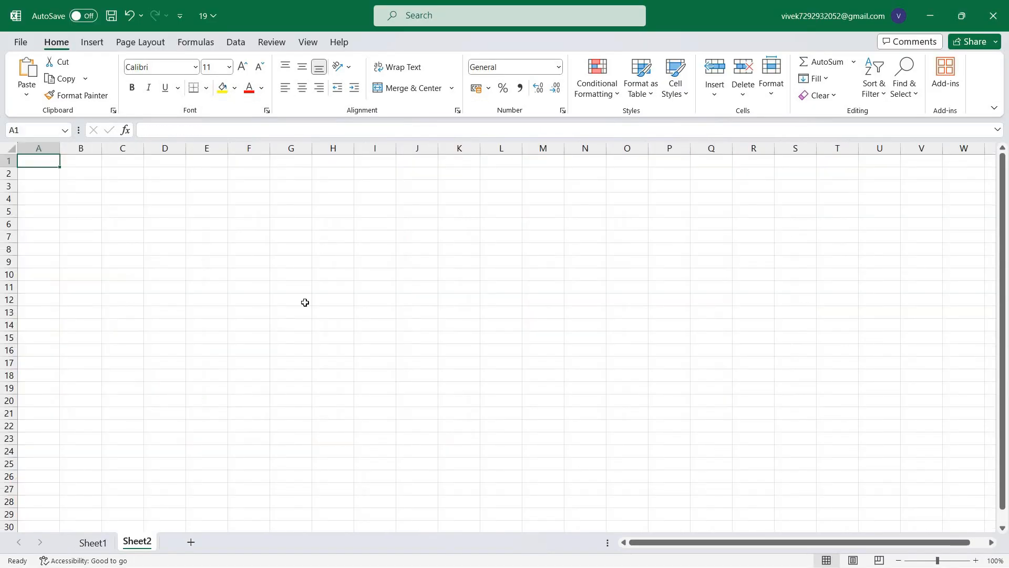
{"action": "scroll", "coordinate": [320, 311], "scroll_direction": "up", "scroll_amount": 7, "text": "ctrl"}
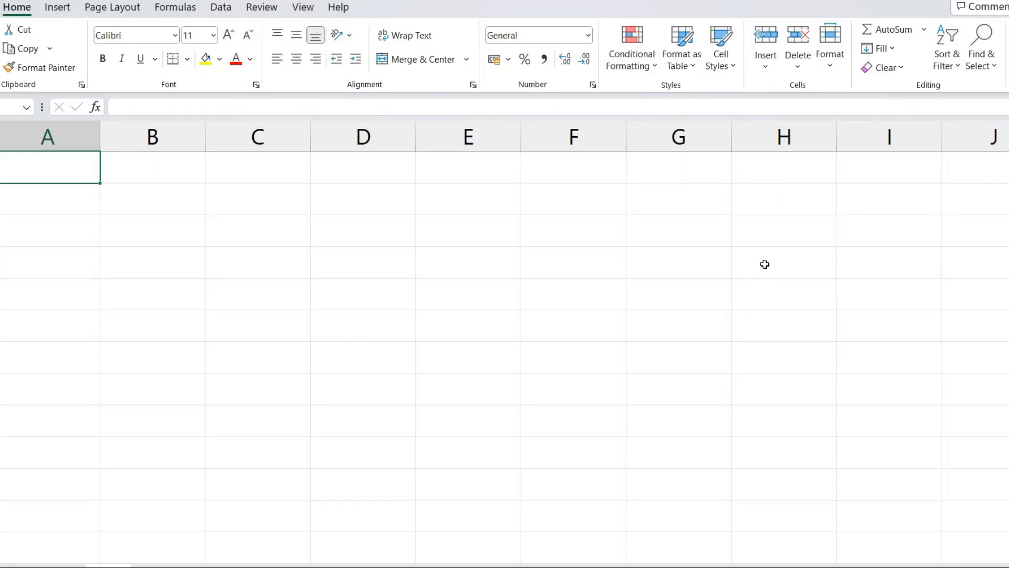
{"action": "left_click", "coordinate": [765, 264]}
{"action": "type", "text": "100"}
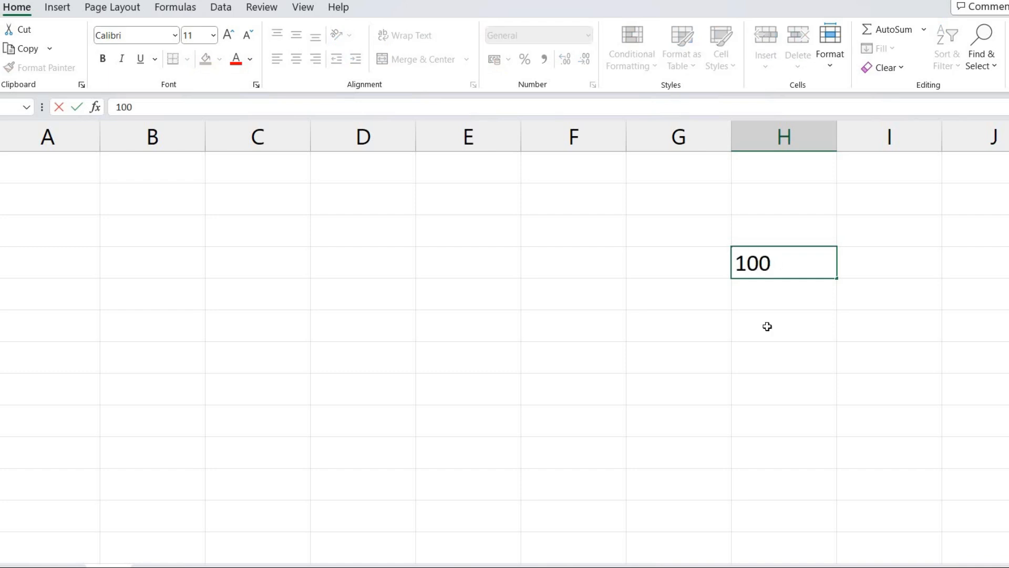
{"action": "key", "text": "Return"}
Fill the 100 in H4 down through H12.
{"action": "left_click_drag", "start_coordinate": [771, 263], "coordinate": [725, 515]}
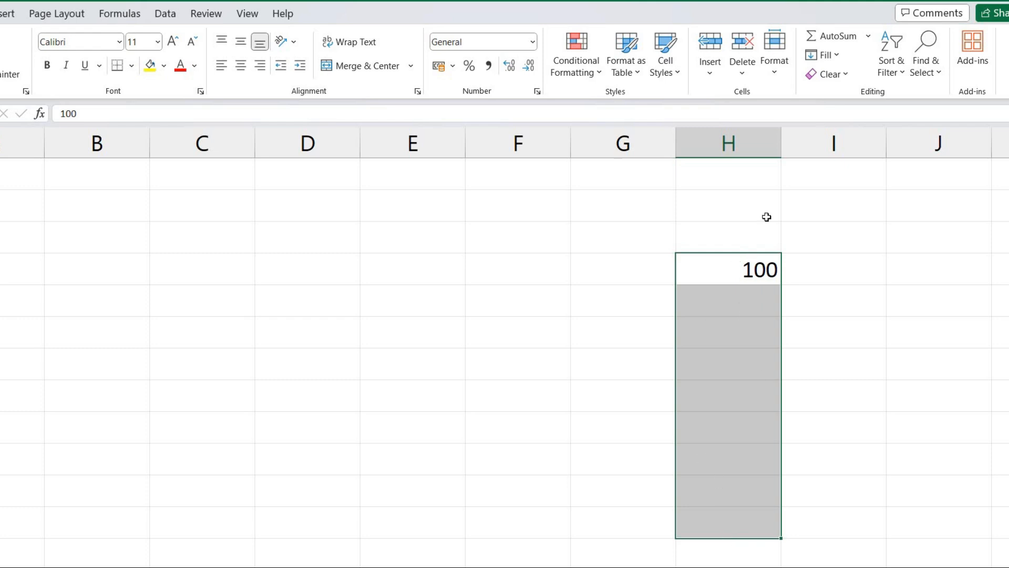
{"action": "left_click", "coordinate": [824, 55]}
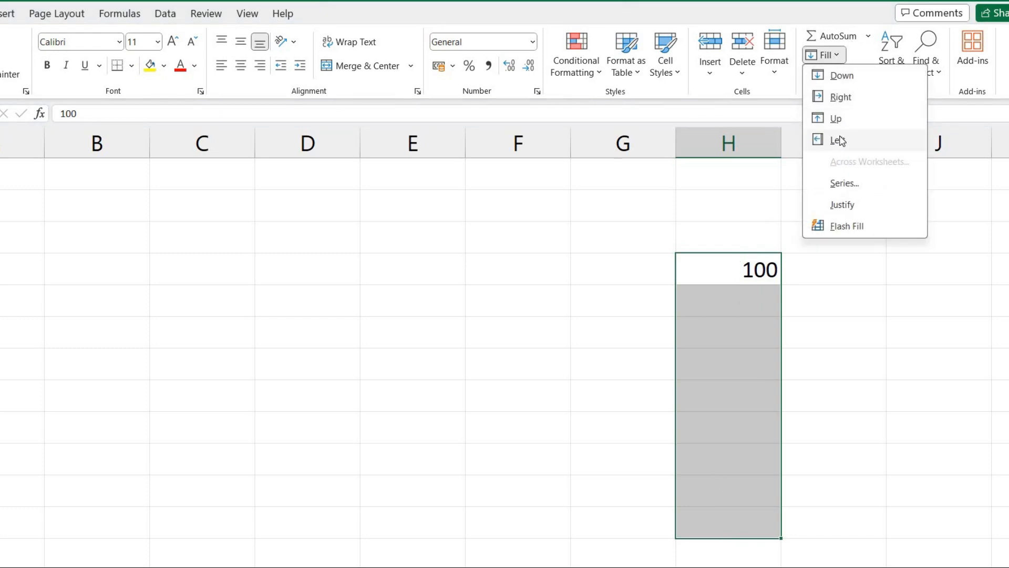
{"action": "left_click", "coordinate": [840, 75]}
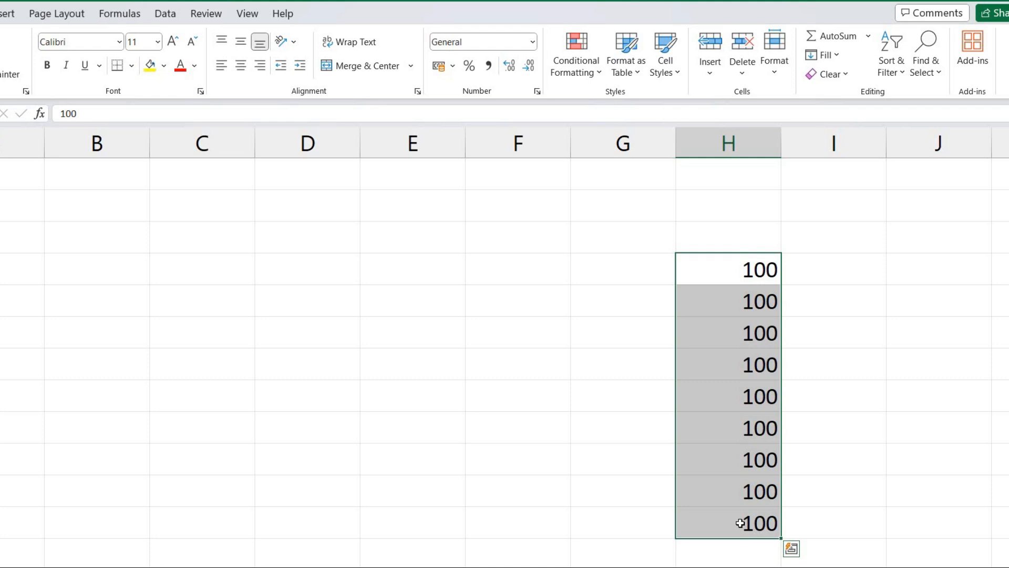
Fill the 100 in H4 to the right along row 4, from column I onward.
{"action": "left_click", "coordinate": [786, 268]}
{"action": "left_click_drag", "start_coordinate": [727, 268], "coordinate": [993, 261]}
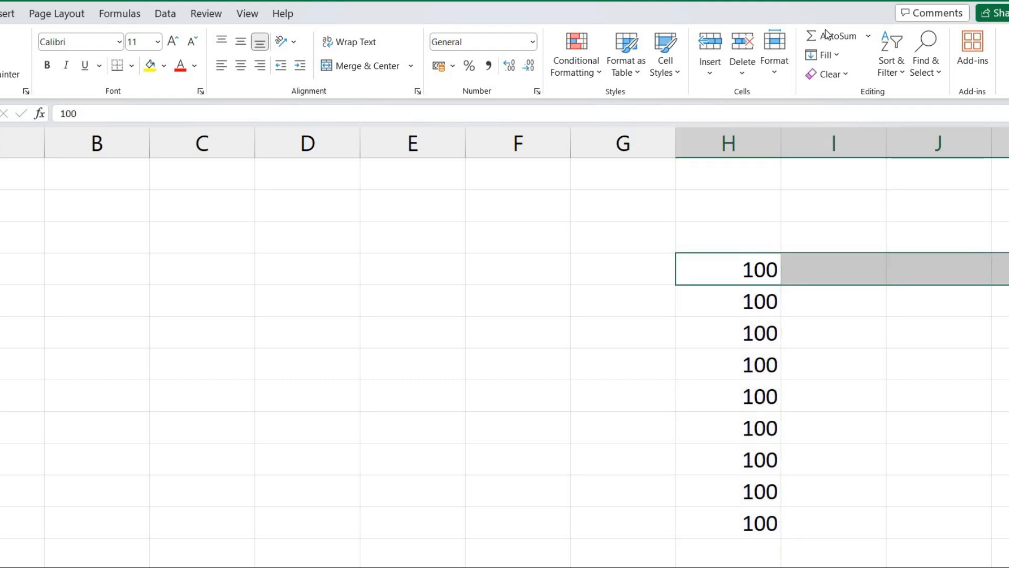
{"action": "left_click", "coordinate": [843, 56]}
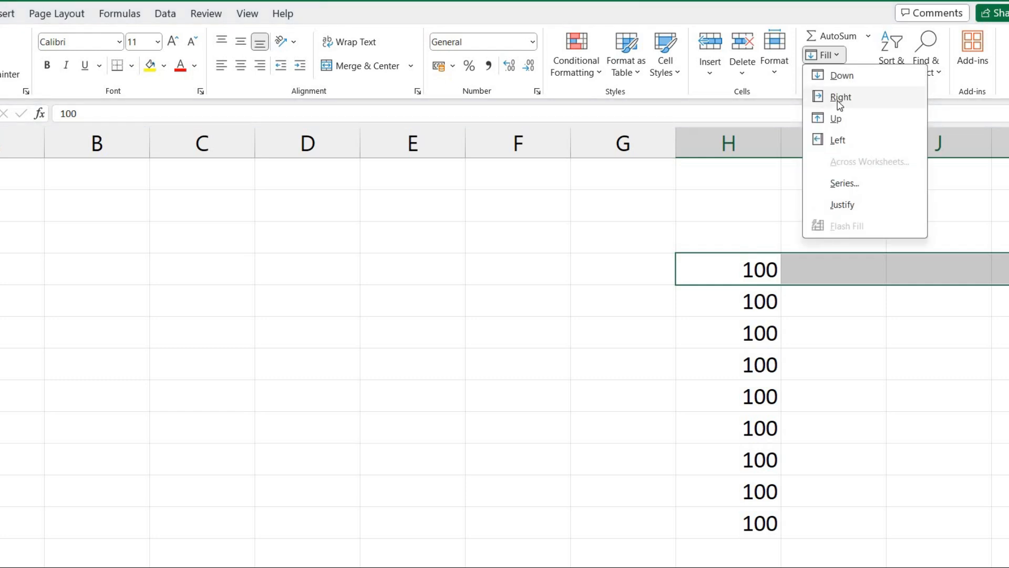
{"action": "left_click", "coordinate": [841, 99]}
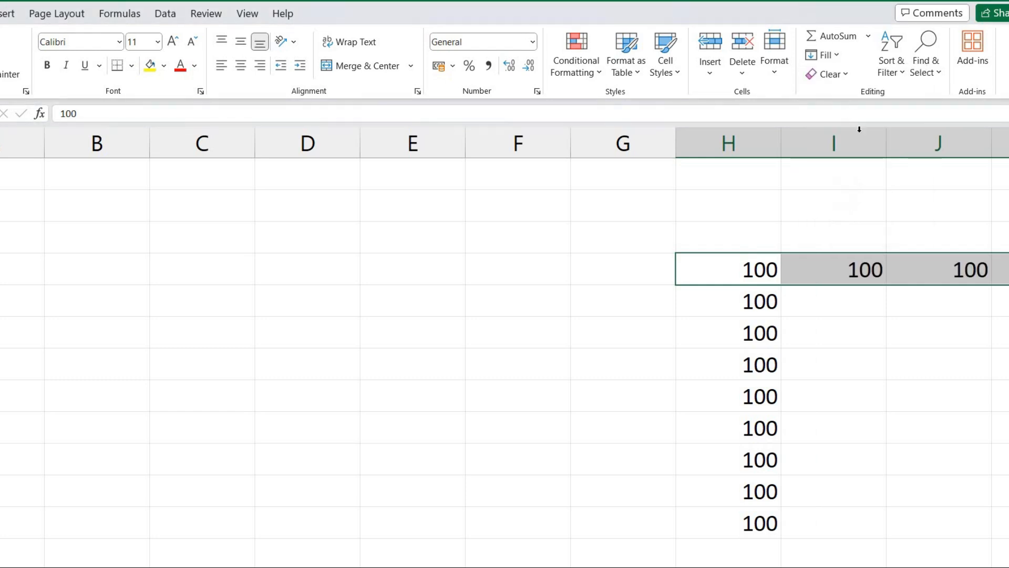
Fill the 100 in H4 to the left through E4.
{"action": "left_click", "coordinate": [753, 265]}
{"action": "left_click_drag", "start_coordinate": [753, 265], "coordinate": [412, 274]}
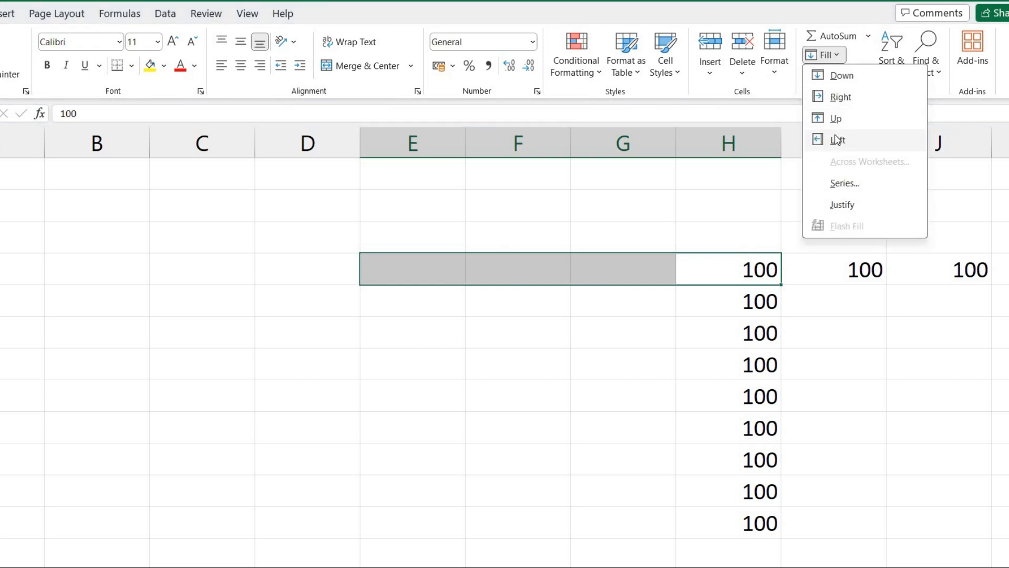
{"action": "left_click", "coordinate": [838, 139]}
Fill the 100 in H4 upward through H1.
{"action": "left_click_drag", "start_coordinate": [735, 272], "coordinate": [719, 164]}
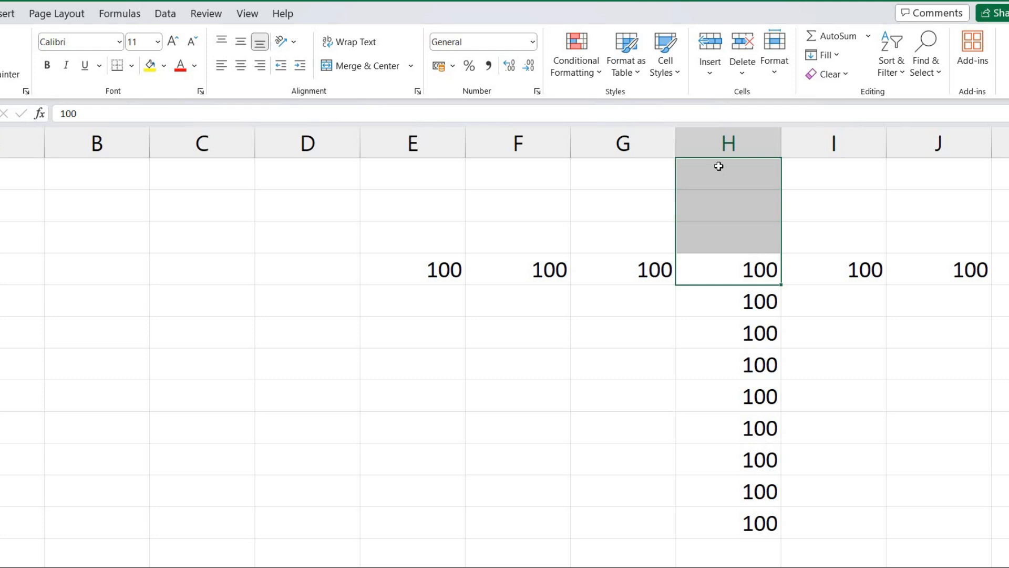
{"action": "left_click", "coordinate": [832, 56]}
{"action": "left_click", "coordinate": [833, 173]}
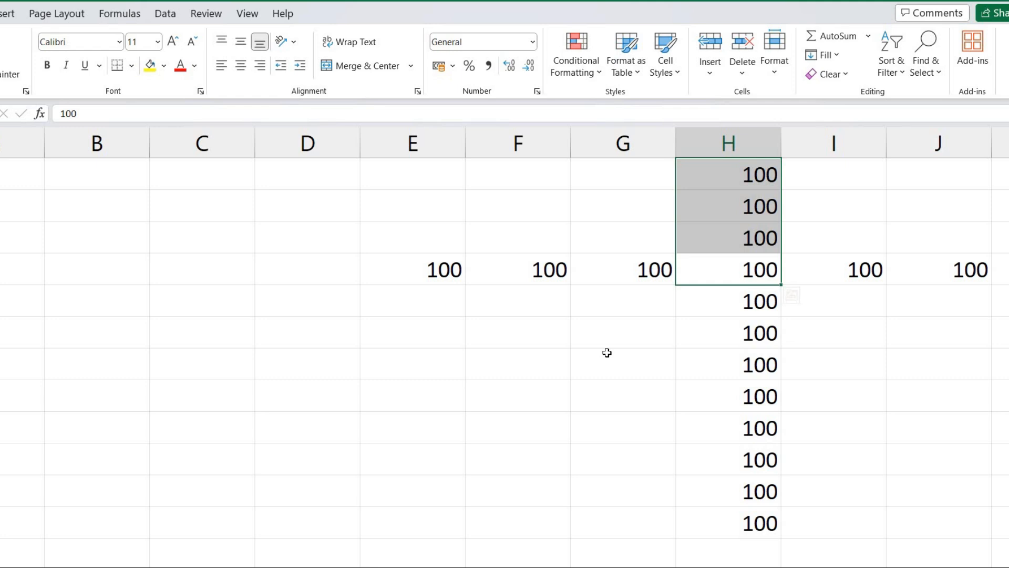
Clear the contents of the range E1:J12.
{"action": "left_click_drag", "start_coordinate": [392, 181], "coordinate": [869, 462]}
{"action": "left_click_drag", "start_coordinate": [871, 497], "coordinate": [938, 520]}
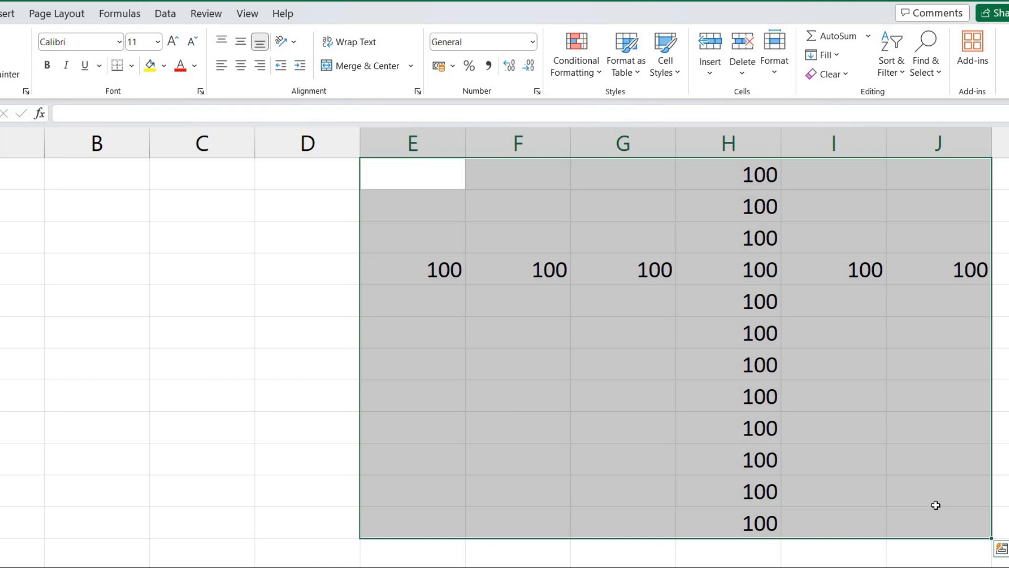
{"action": "key", "text": "Delete"}
{"action": "left_click", "coordinate": [823, 54]}
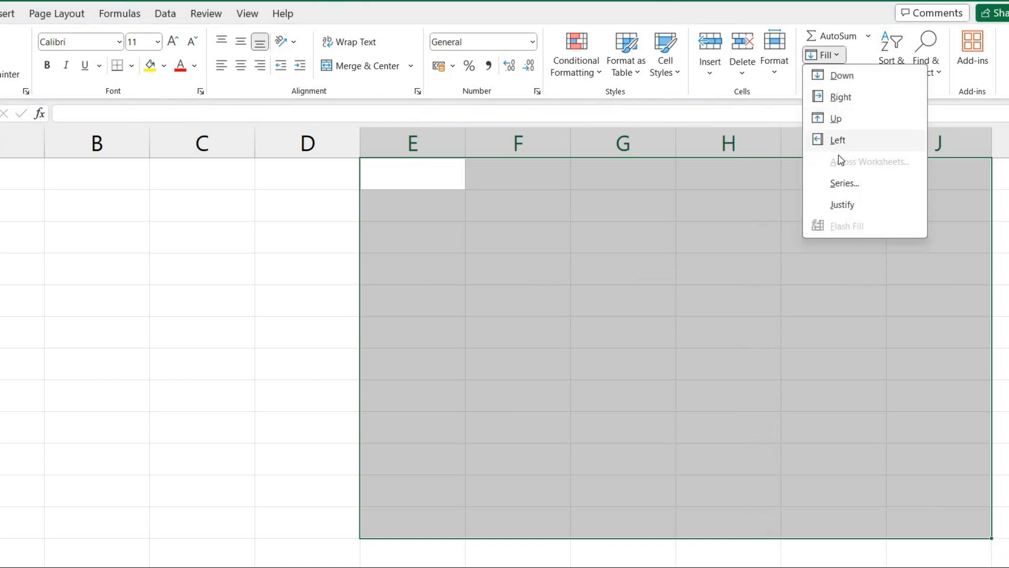
{"action": "left_click", "coordinate": [360, 213]}
{"action": "left_click", "coordinate": [248, 307]}
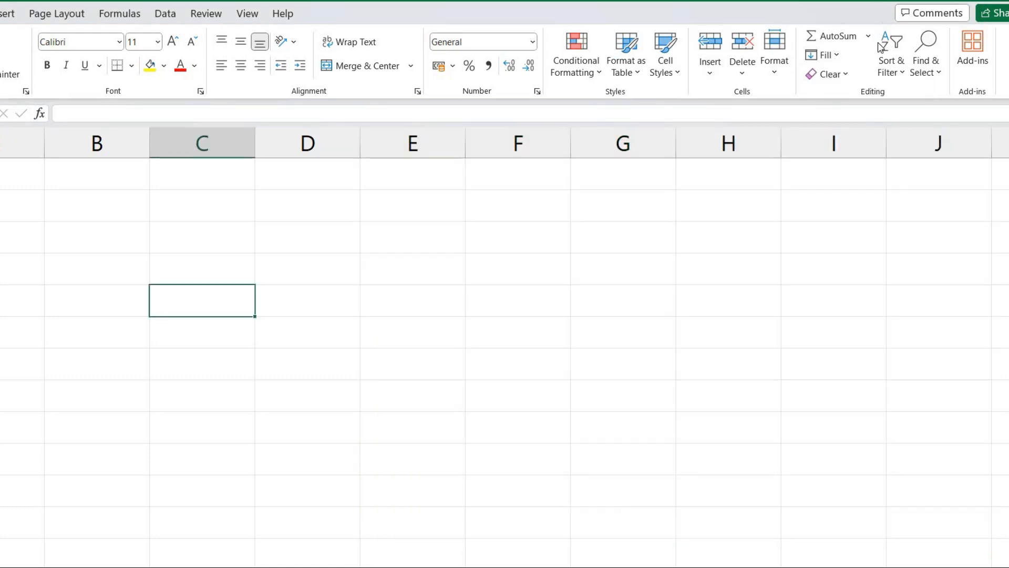
{"action": "left_click", "coordinate": [869, 36]}
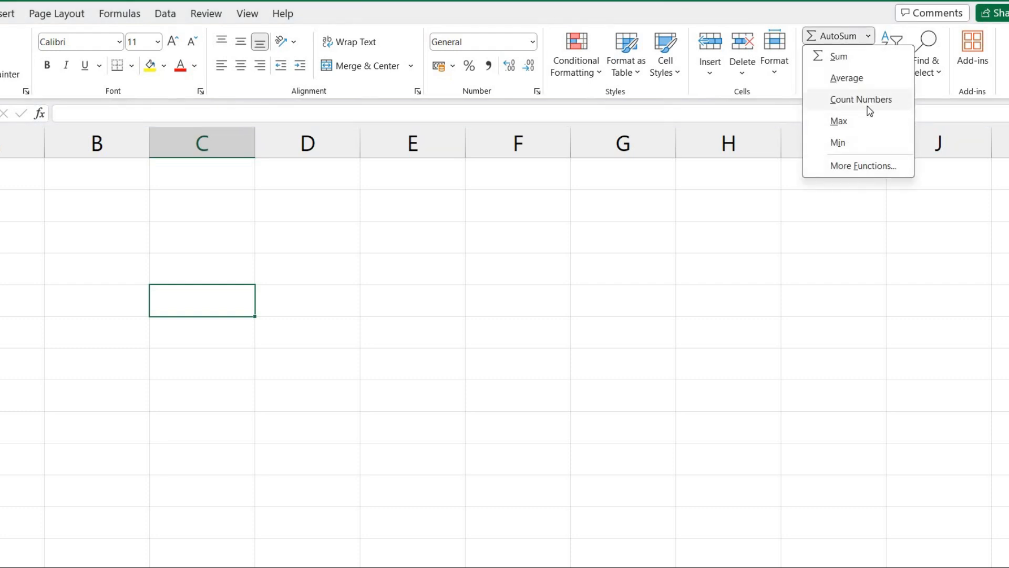
{"action": "key", "text": "Escape"}
{"action": "left_click", "coordinate": [823, 54]}
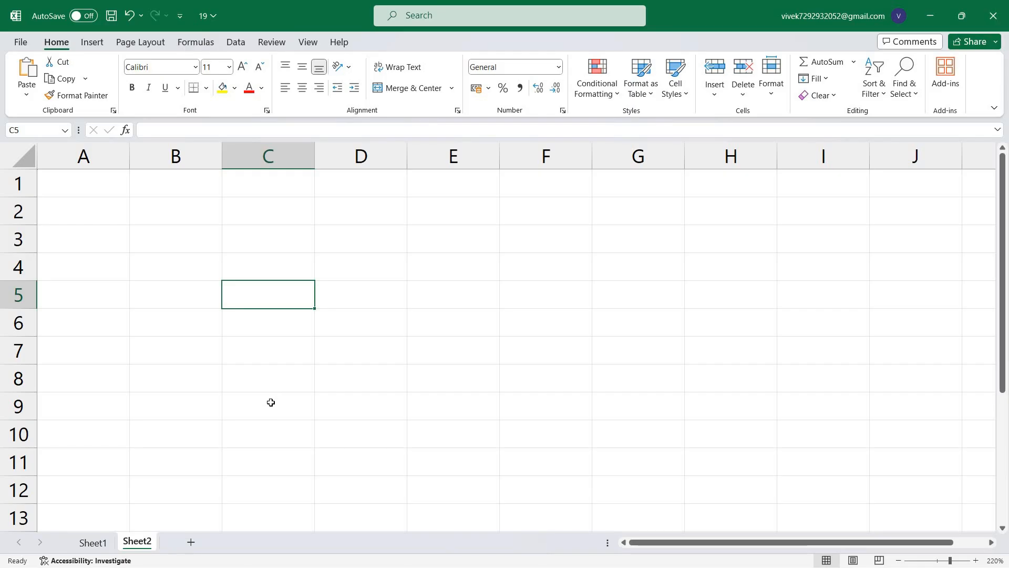
Add two new worksheets after Sheet1 and return to the student marks table on Sheet1.
{"action": "left_click", "coordinate": [92, 543]}
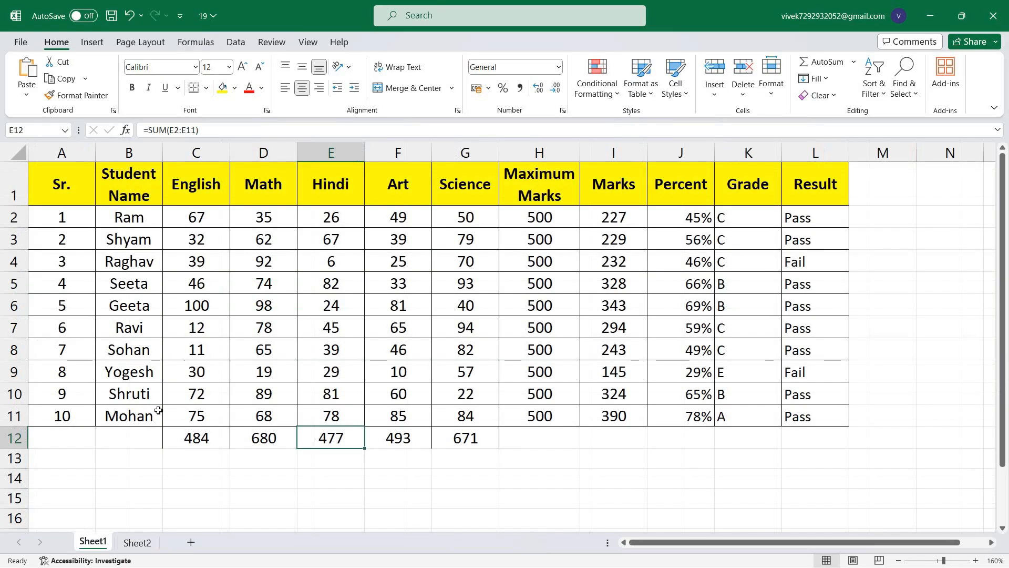
{"action": "left_click_drag", "start_coordinate": [48, 188], "coordinate": [428, 290]}
{"action": "left_click_drag", "start_coordinate": [802, 371], "coordinate": [802, 429]}
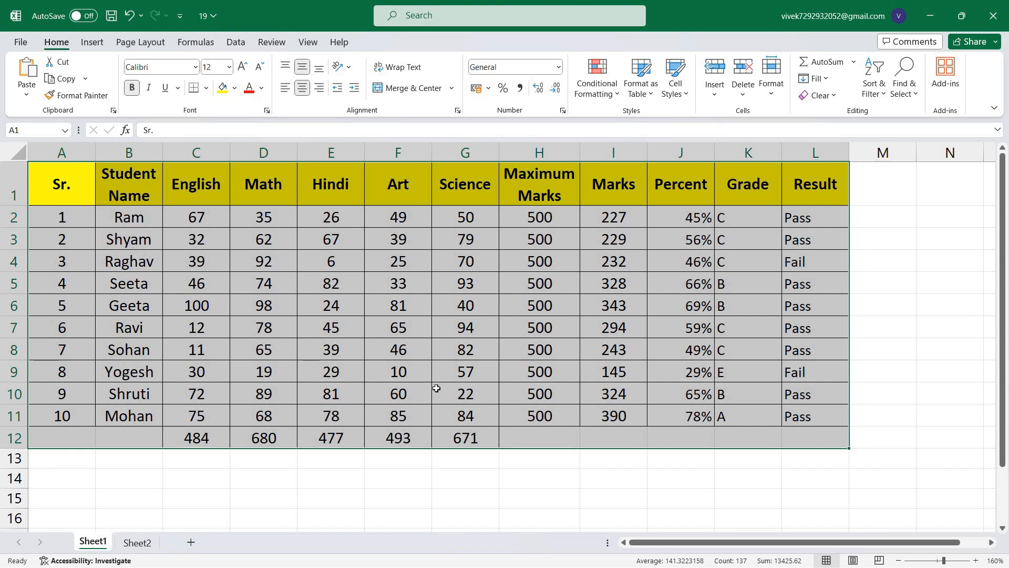
{"action": "left_click", "coordinate": [190, 542]}
{"action": "left_click", "coordinate": [234, 542]}
{"action": "left_click", "coordinate": [92, 544]}
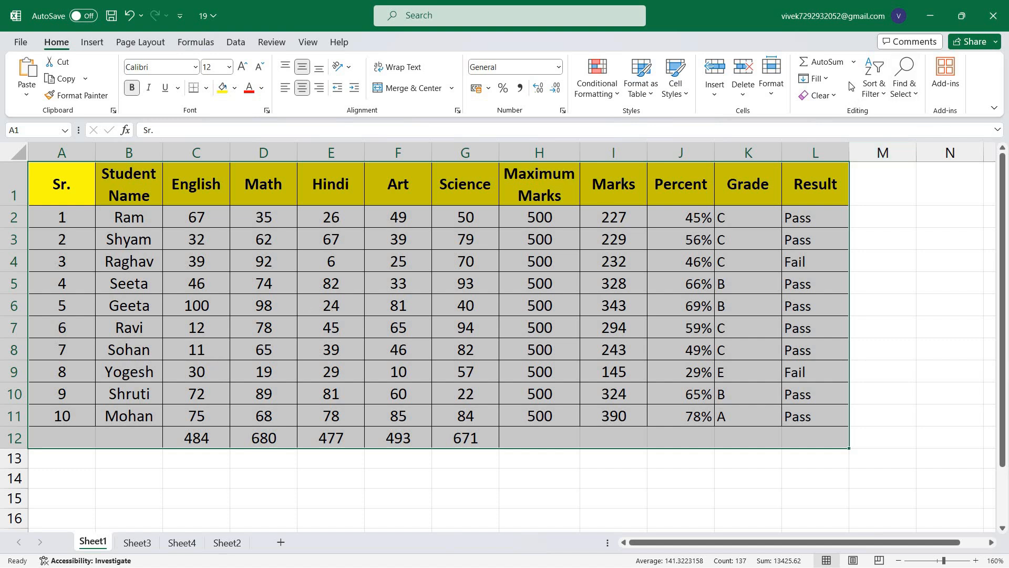
{"action": "left_click", "coordinate": [827, 80]}
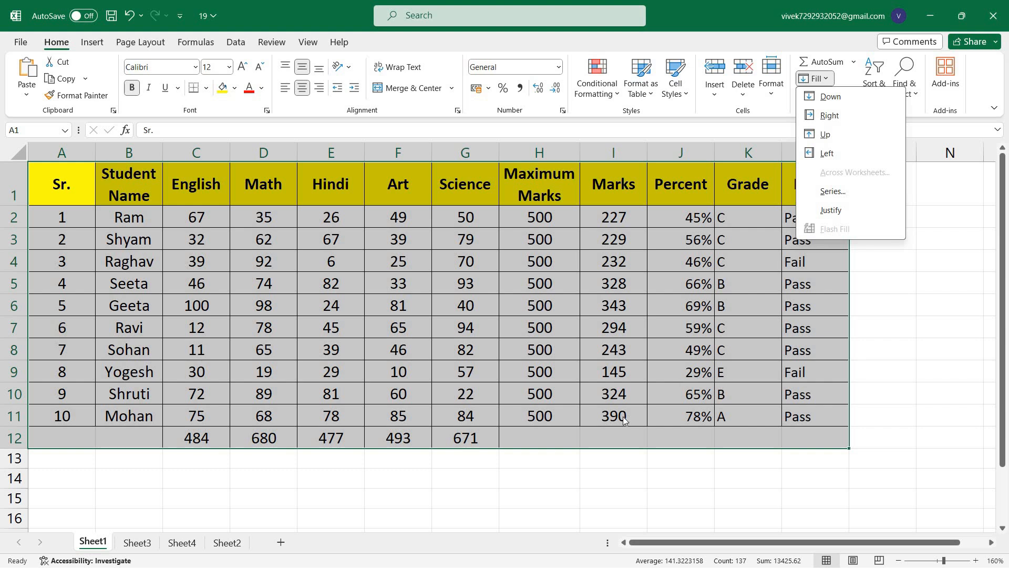
{"action": "key", "text": "Escape"}
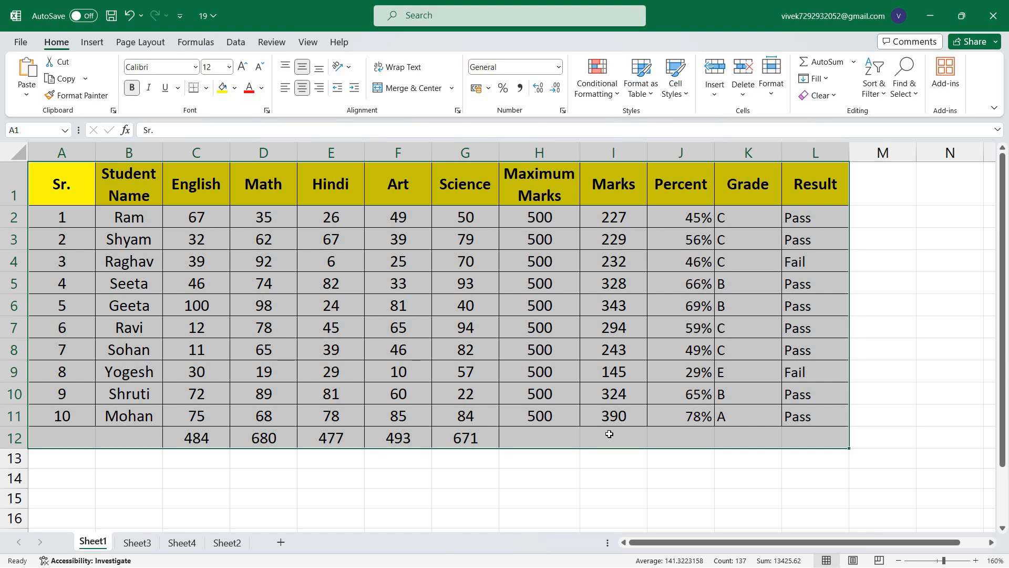
{"action": "left_click", "coordinate": [299, 276]}
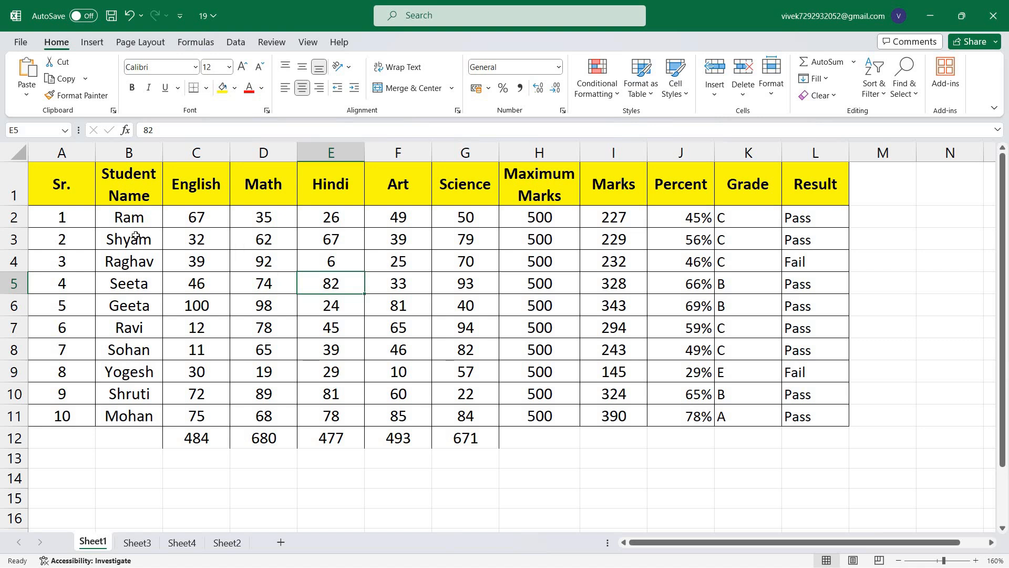
Fill the student marks table A1:L11, with All selected, across Sheet1, Sheet3 and Sheet4, and check the copies.
{"action": "left_click_drag", "start_coordinate": [58, 186], "coordinate": [811, 417]}
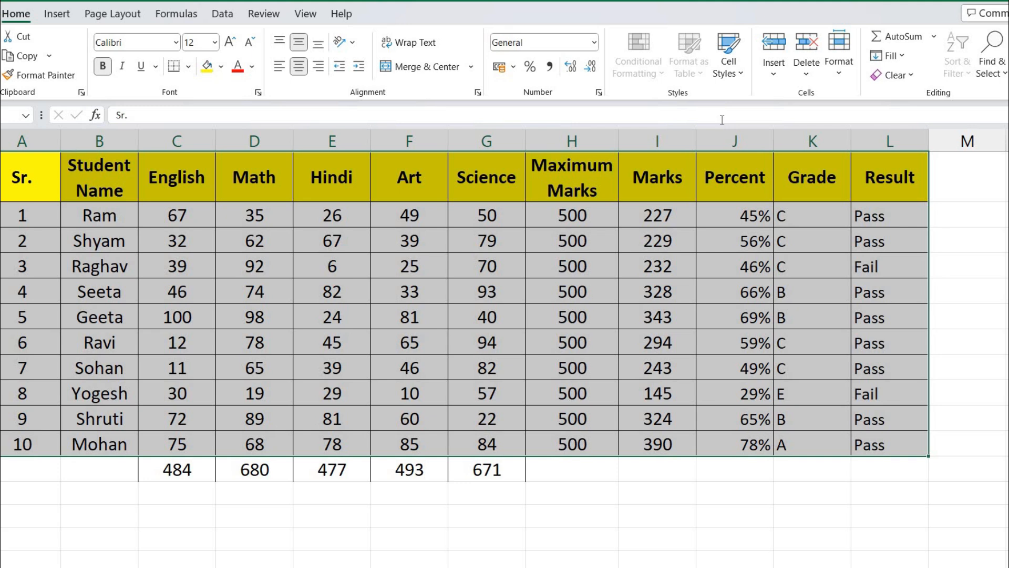
{"action": "left_click", "coordinate": [900, 55]}
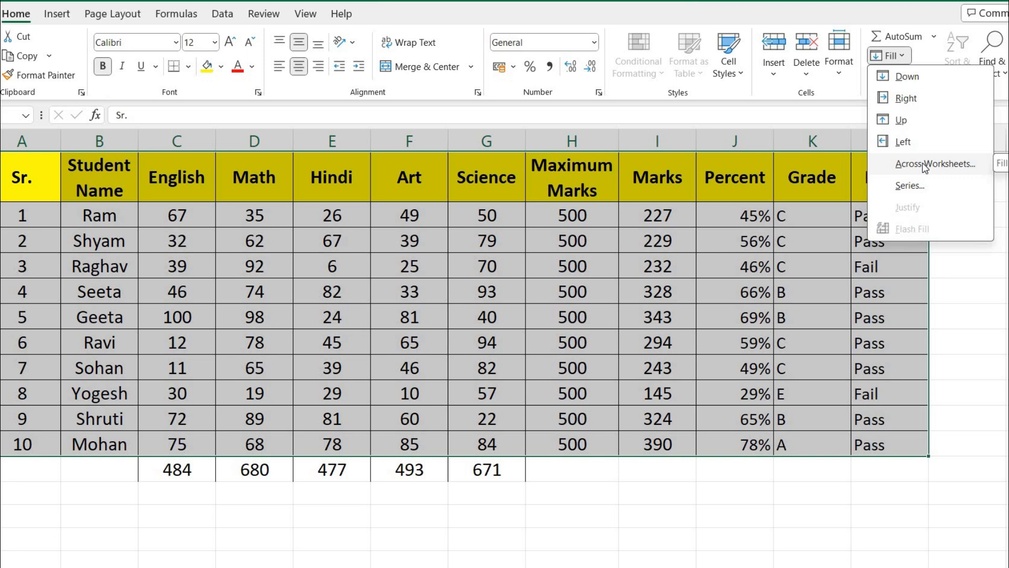
{"action": "left_click", "coordinate": [925, 165]}
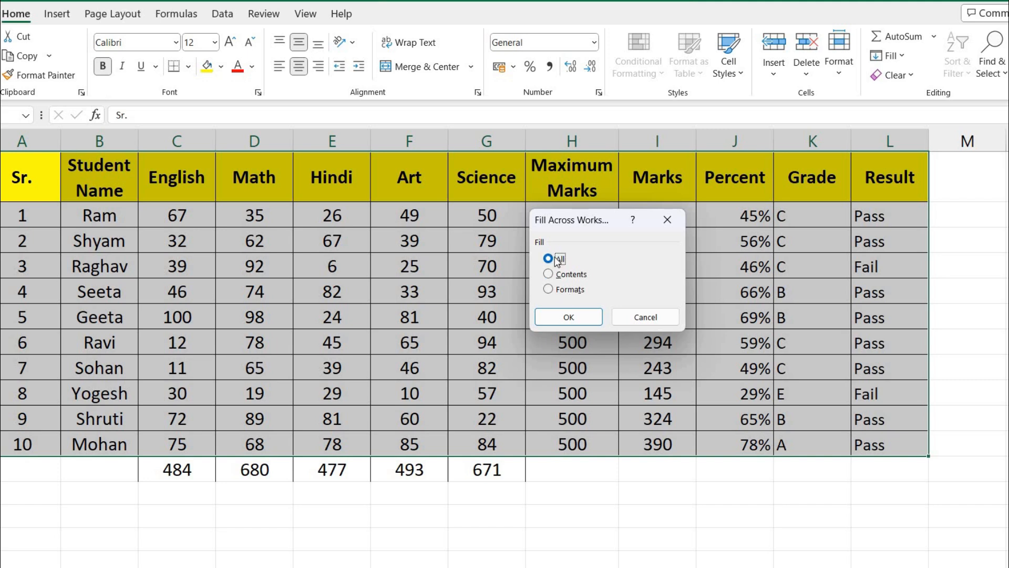
{"action": "left_click", "coordinate": [570, 316]}
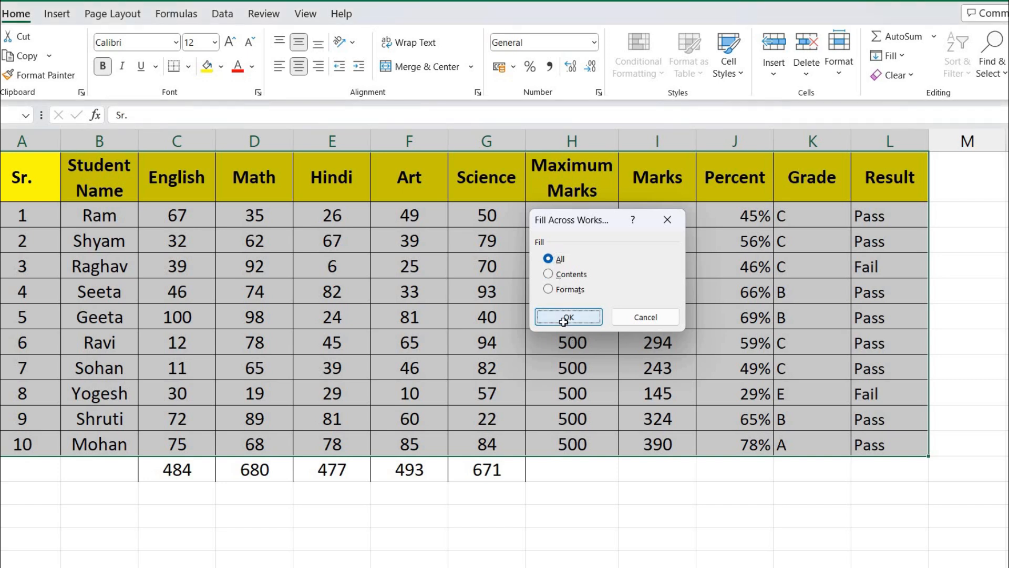
{"action": "left_click", "coordinate": [134, 561]}
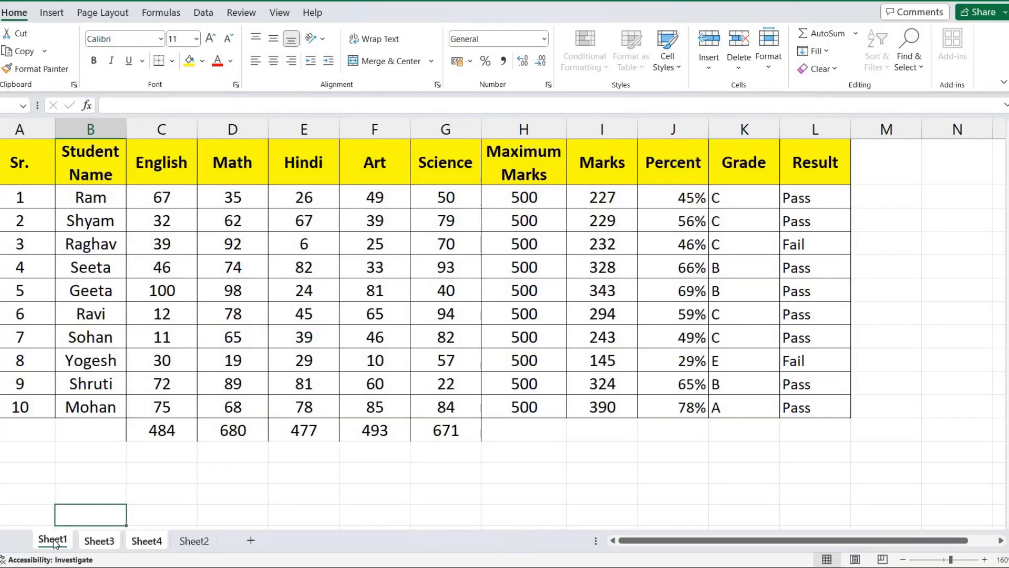
{"action": "left_click", "coordinate": [93, 539]}
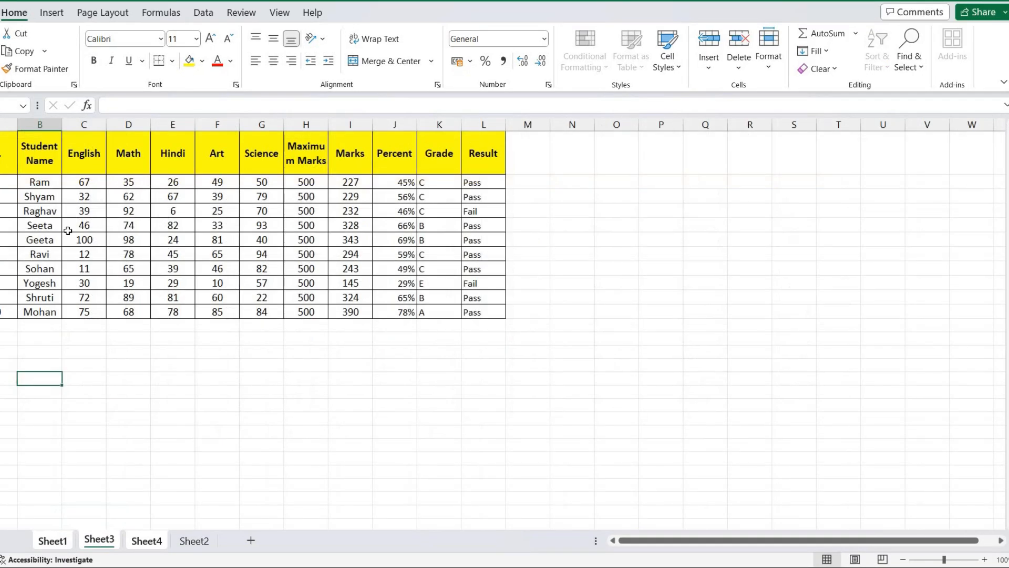
{"action": "left_click", "coordinate": [149, 540]}
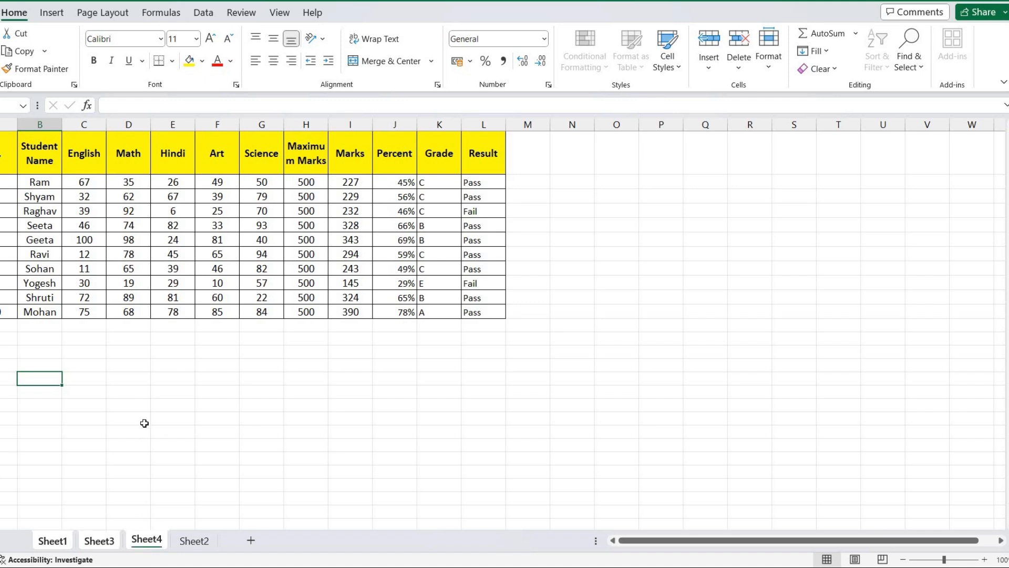
{"action": "left_click", "coordinate": [52, 540]}
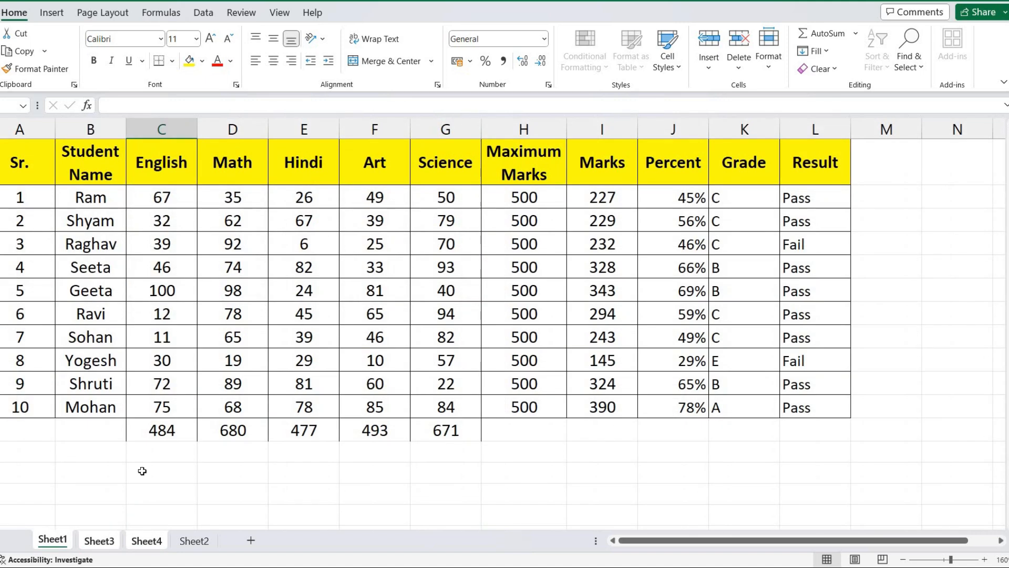
Fill only the formats of the marks table A1:L11 from Sheet1 across the grouped worksheets, including Sheet2.
{"action": "left_click_drag", "start_coordinate": [1, 153], "coordinate": [784, 402]}
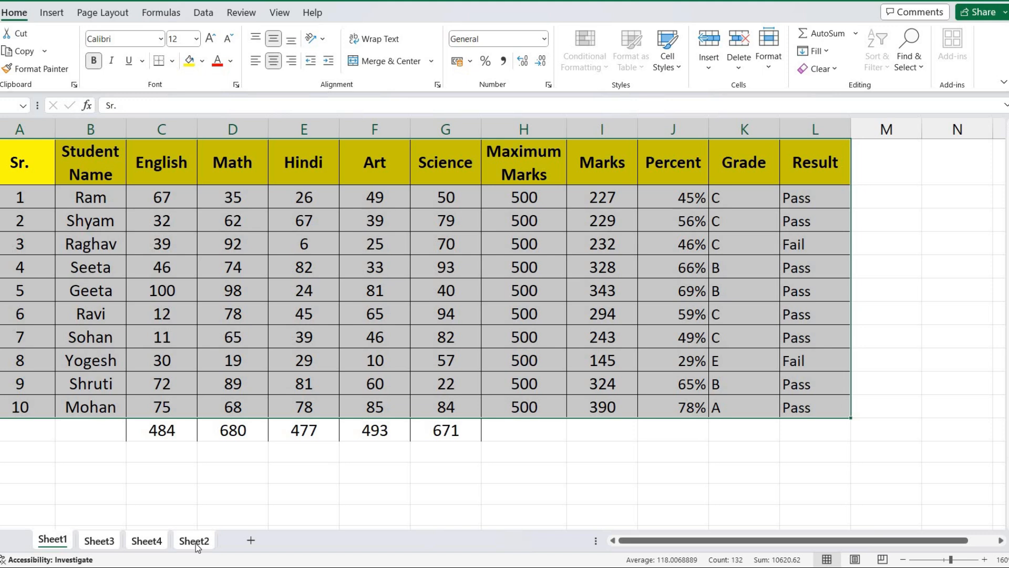
{"action": "left_click", "coordinate": [826, 51]}
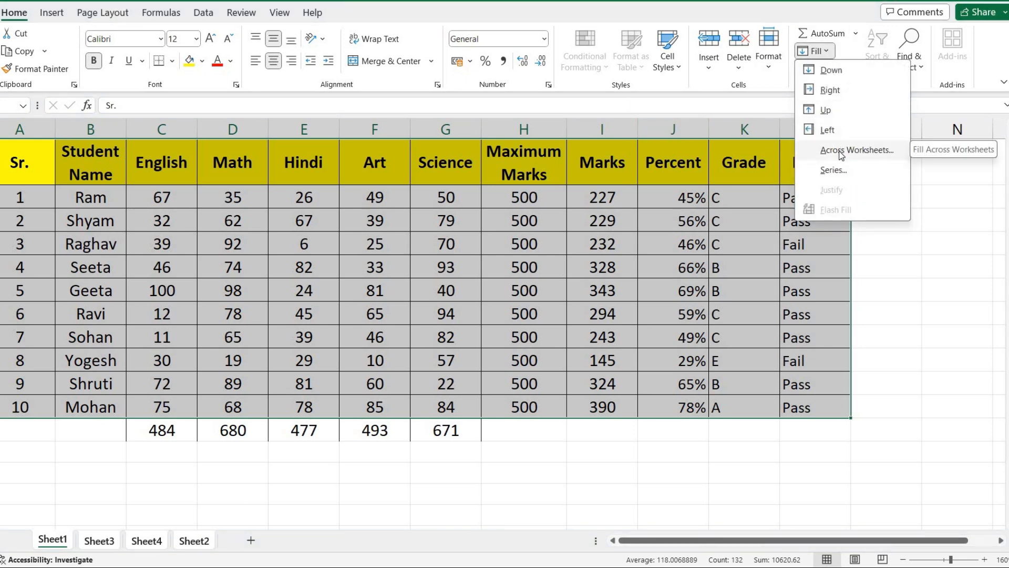
{"action": "left_click", "coordinate": [841, 151]}
{"action": "left_click", "coordinate": [519, 267]}
{"action": "left_click", "coordinate": [528, 289]}
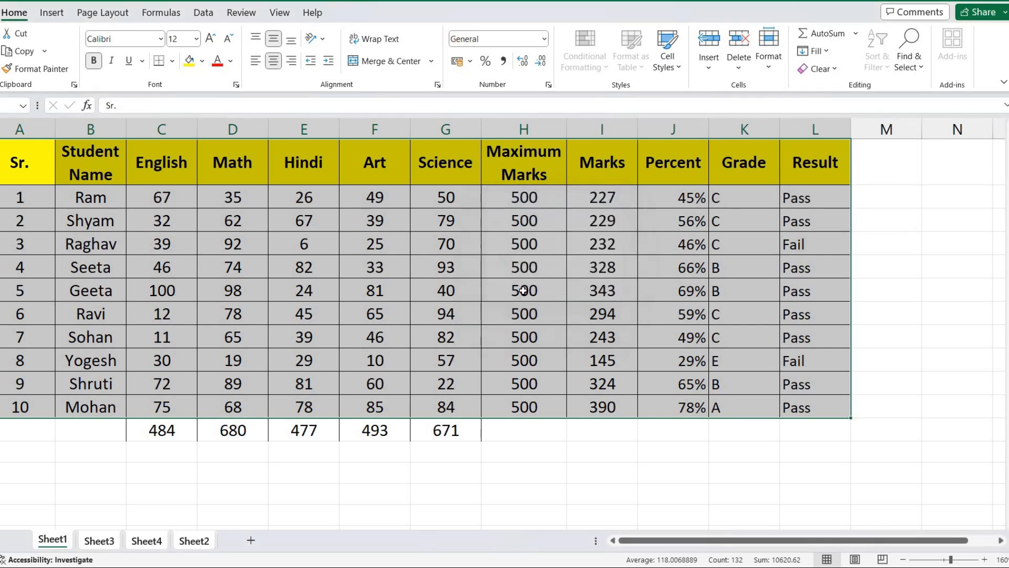
{"action": "left_click", "coordinate": [261, 456]}
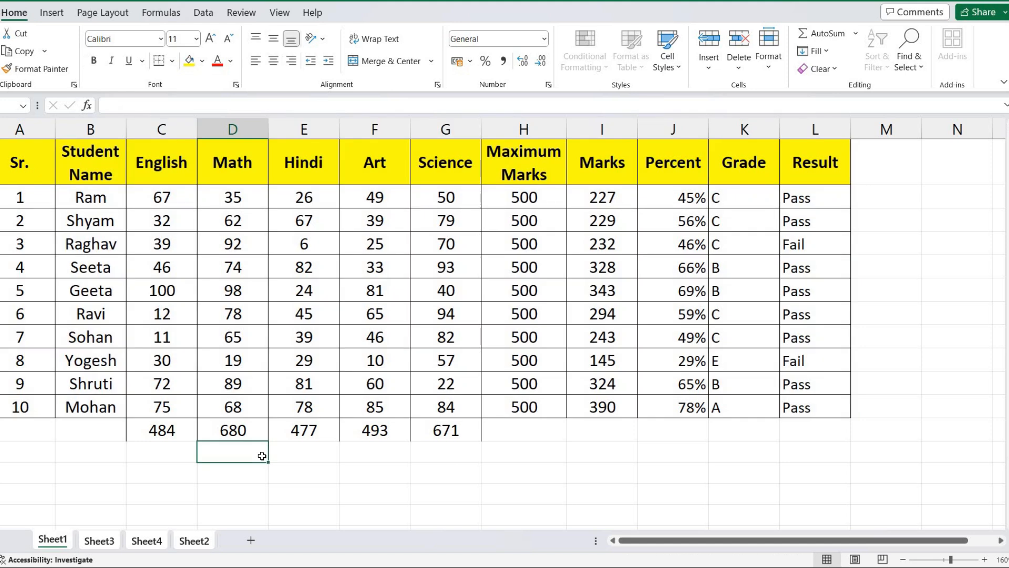
Go to Sheet2 and clear the leftover 100 from cell K4 inside the formatted grid.
{"action": "left_click", "coordinate": [193, 540]}
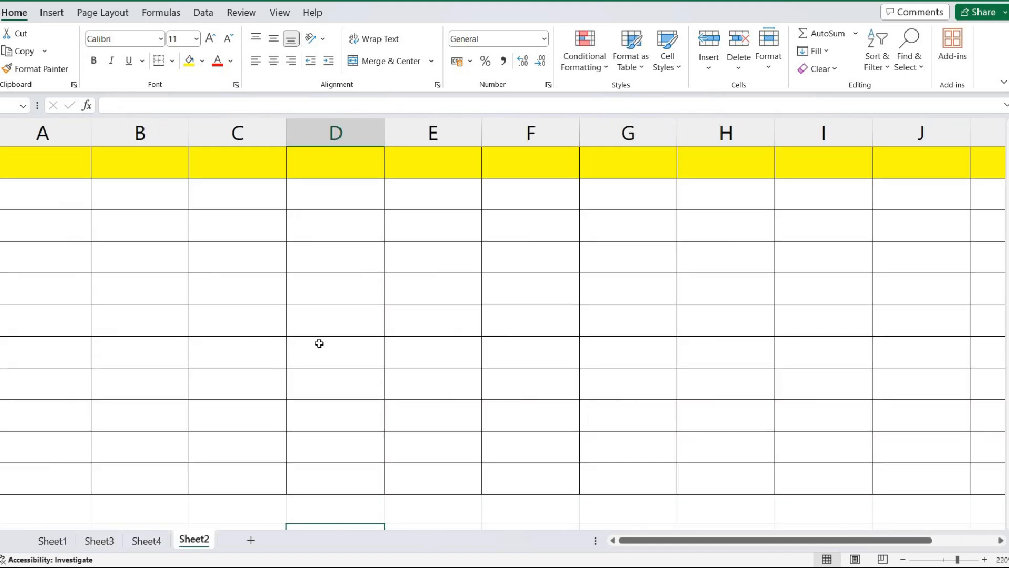
{"action": "scroll", "coordinate": [270, 336], "scroll_direction": "down", "scroll_amount": 7}
{"action": "scroll", "coordinate": [275, 360], "scroll_direction": "down", "scroll_amount": 1}
{"action": "scroll", "coordinate": [277, 358], "scroll_direction": "up", "scroll_amount": 1}
{"action": "left_click", "coordinate": [512, 206]}
{"action": "left_click", "coordinate": [513, 191]}
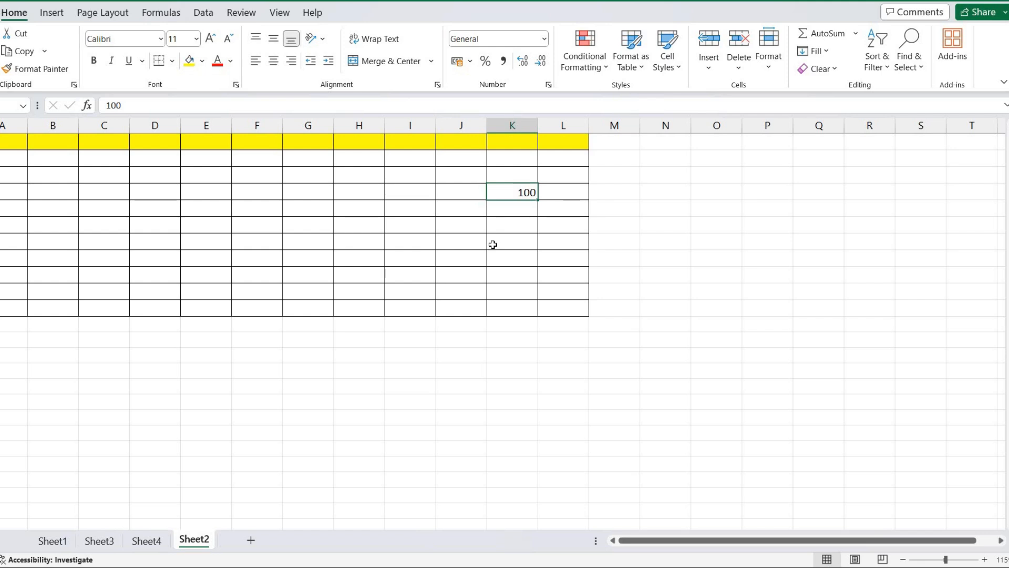
{"action": "key", "text": "Delete"}
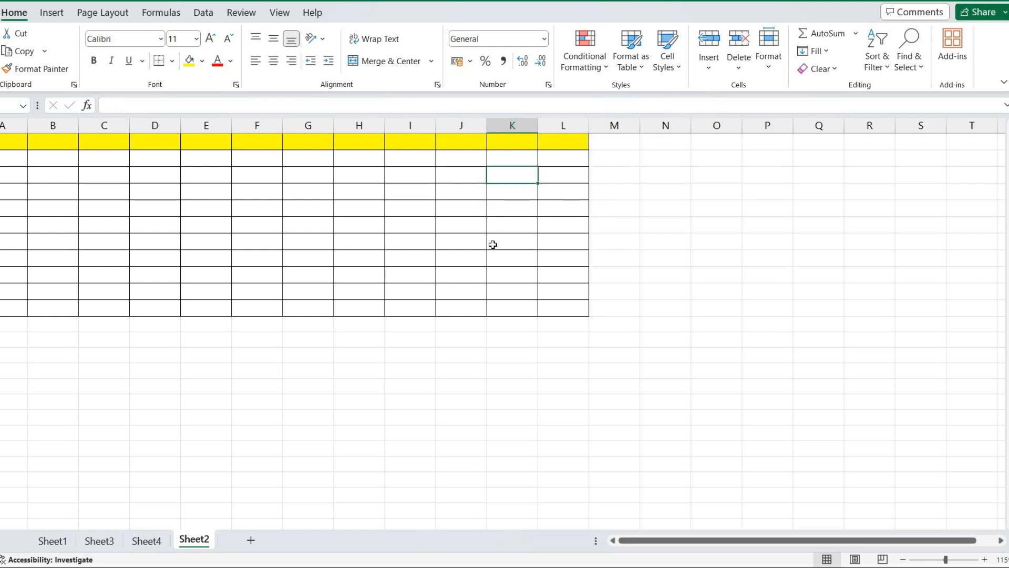
Review the empty formatted grid on Sheet2 and the table copies on Sheet4 and Sheet3, and return to Sheet1.
{"action": "key", "text": "Left"}
{"action": "key", "text": "Left"}
{"action": "key", "text": "Home"}
{"action": "key", "text": "Up"}
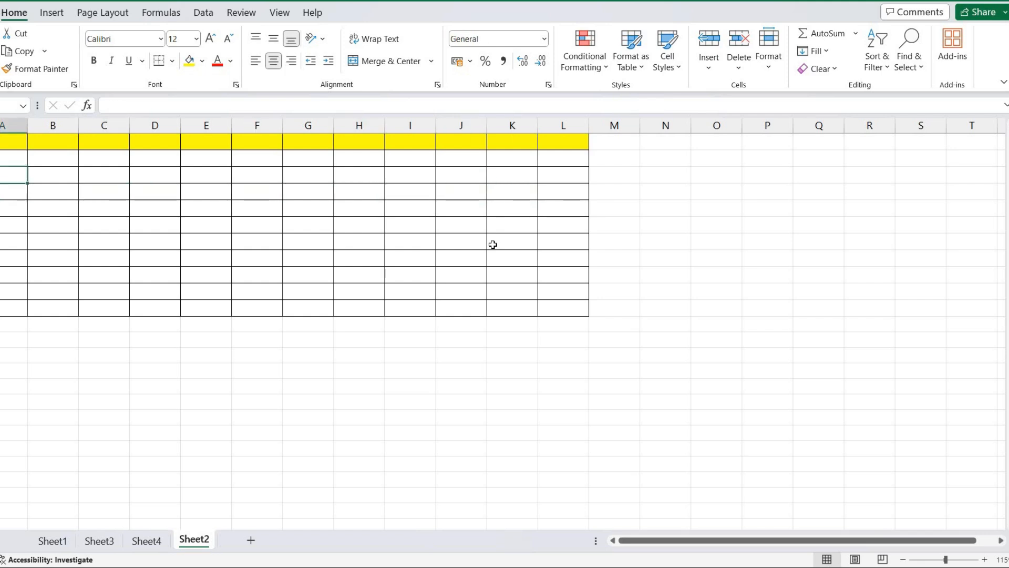
{"action": "left_click", "coordinate": [145, 542]}
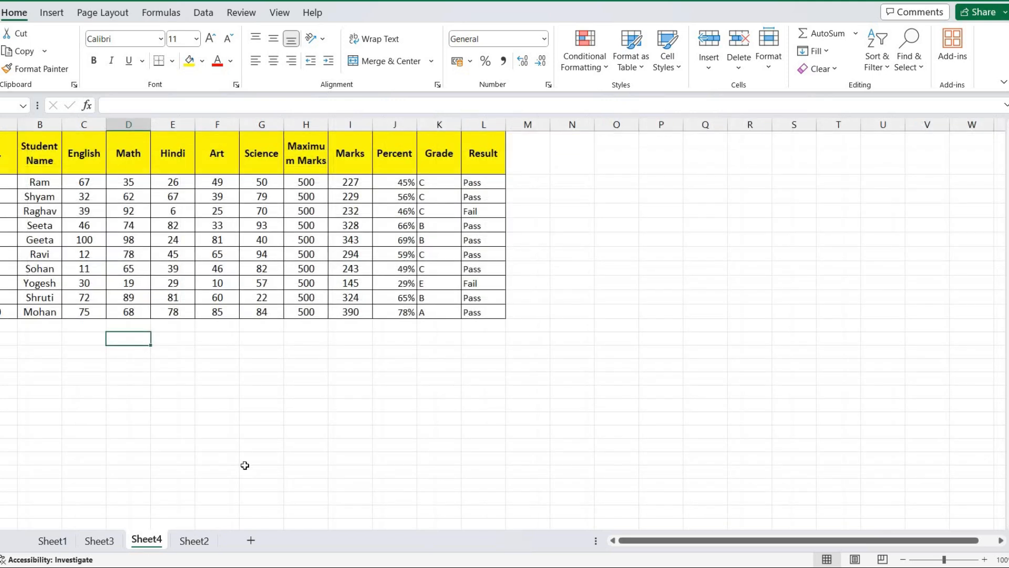
{"action": "left_click", "coordinate": [92, 545]}
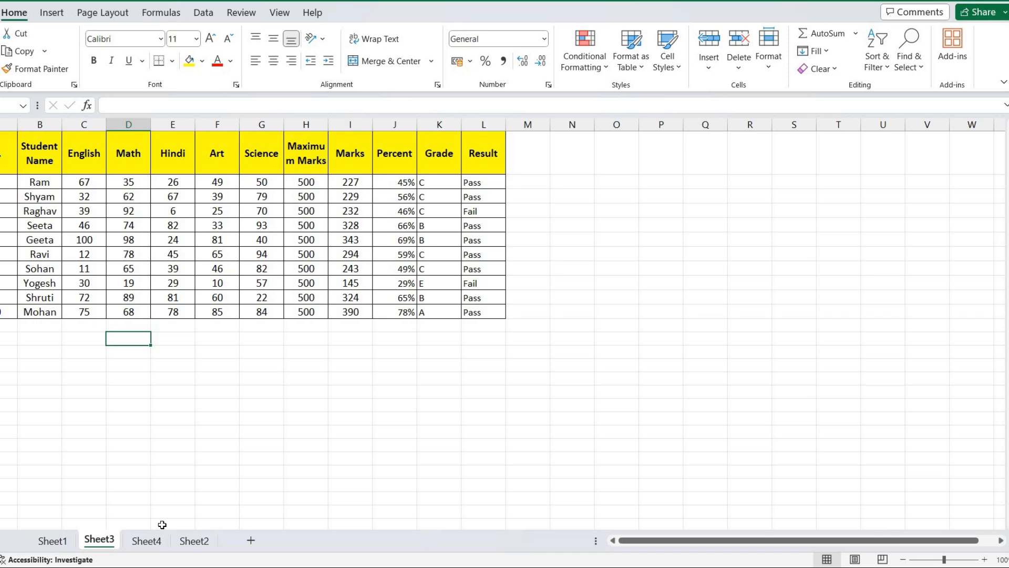
{"action": "left_click", "coordinate": [52, 540]}
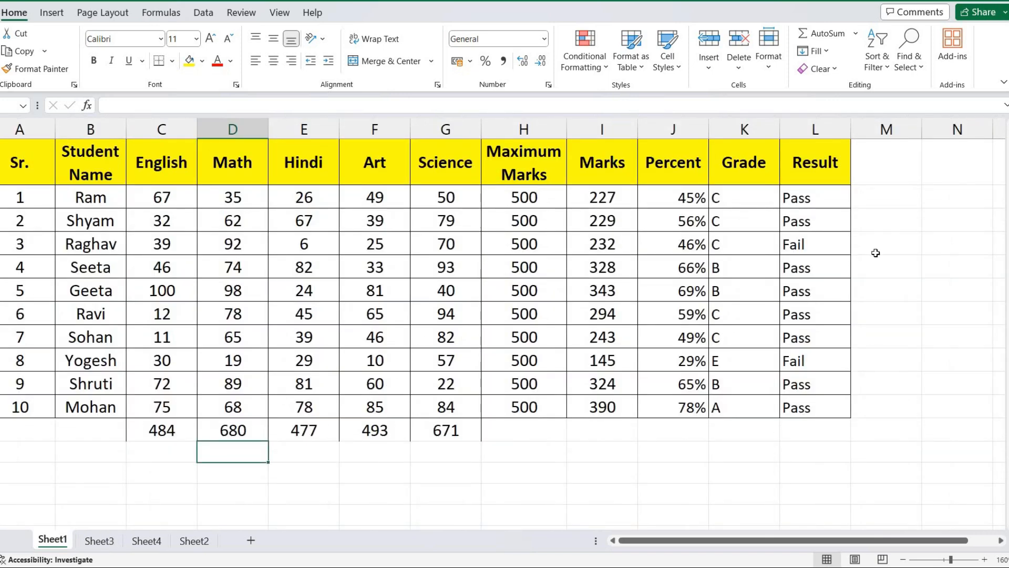
{"action": "left_click", "coordinate": [815, 51]}
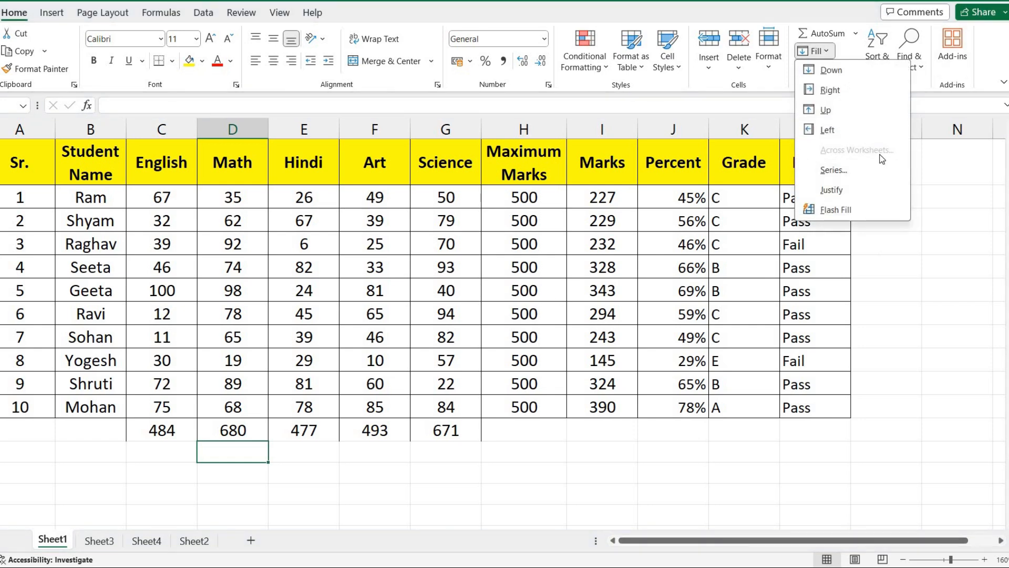
{"action": "left_click", "coordinate": [830, 171]}
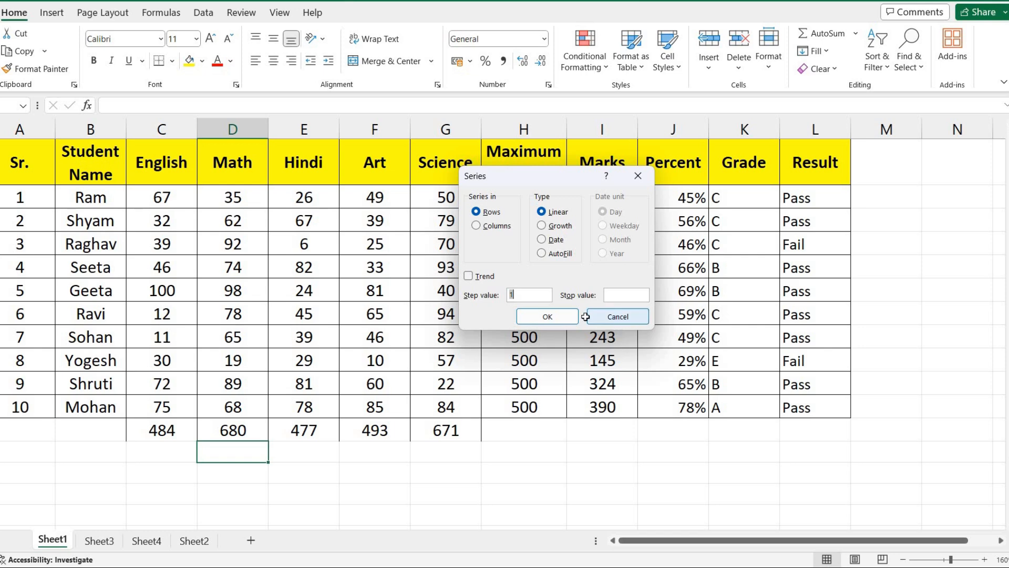
{"action": "left_click", "coordinate": [616, 320]}
Add a new blank worksheet to the workbook for the series example.
{"action": "left_click", "coordinate": [249, 540]}
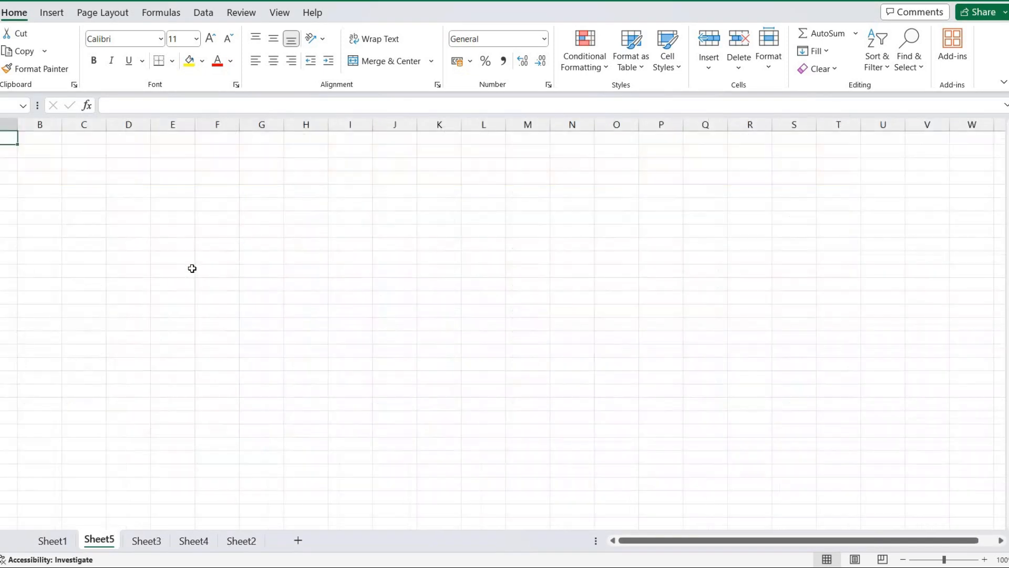
{"action": "scroll", "coordinate": [192, 308], "scroll_direction": "up", "scroll_amount": 4}
{"action": "scroll", "coordinate": [208, 314], "scroll_direction": "up", "scroll_amount": 1}
Enter 1, 2 and 3 down cells D3:D5 and clear them again.
{"action": "left_click", "coordinate": [235, 204]}
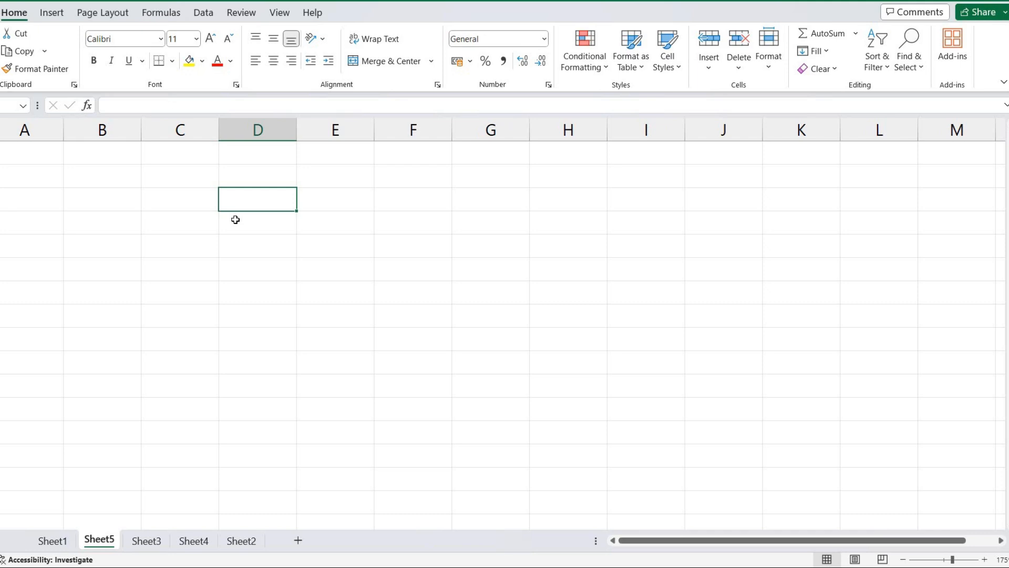
{"action": "type", "text": "1"}
{"action": "key", "text": "Return"}
{"action": "type", "text": "2"}
{"action": "key", "text": "Return"}
{"action": "type", "text": "3"}
{"action": "key", "text": "Return"}
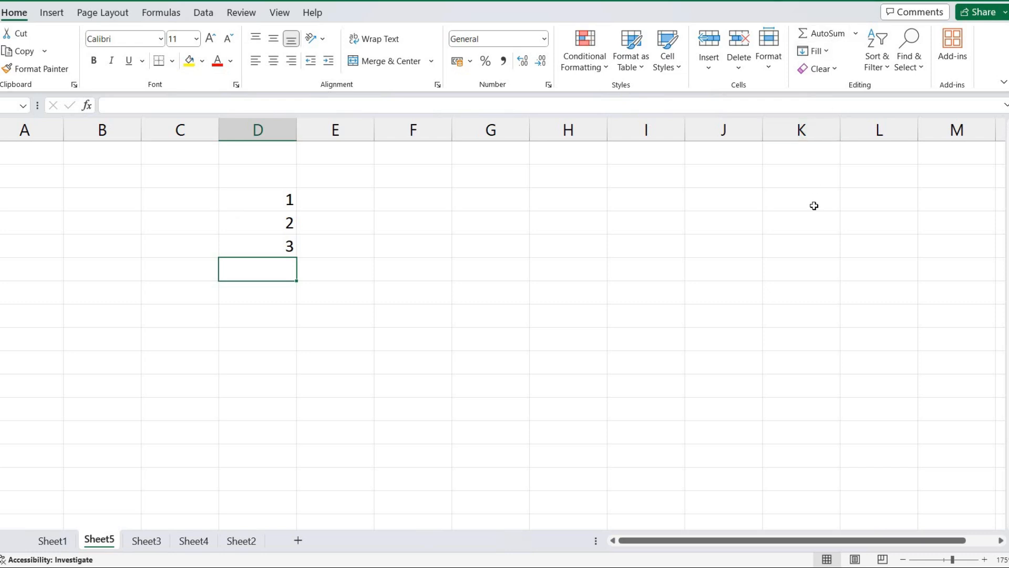
{"action": "left_click_drag", "start_coordinate": [267, 199], "coordinate": [279, 262]}
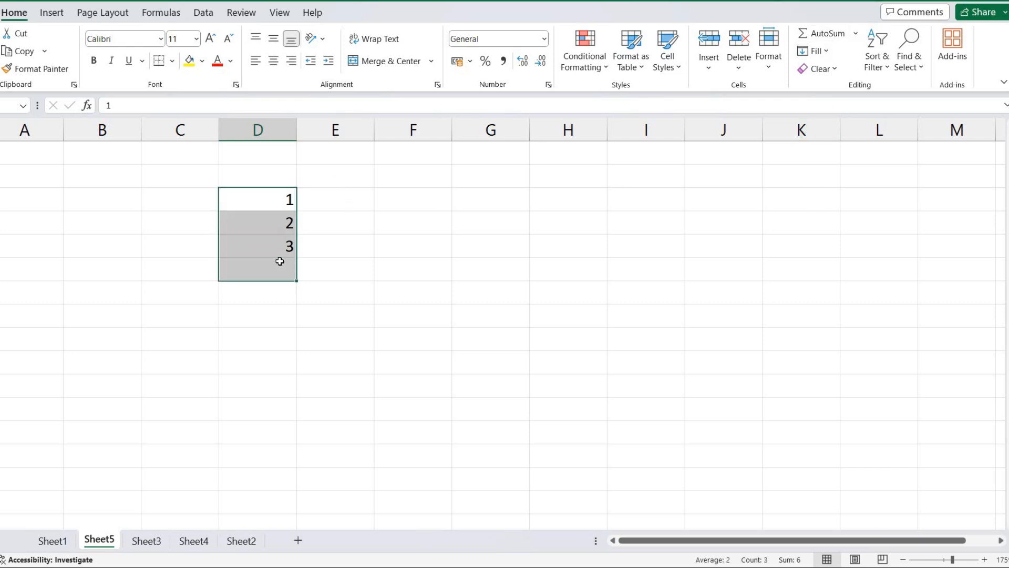
{"action": "key", "text": "Delete"}
{"action": "left_click", "coordinate": [335, 221]}
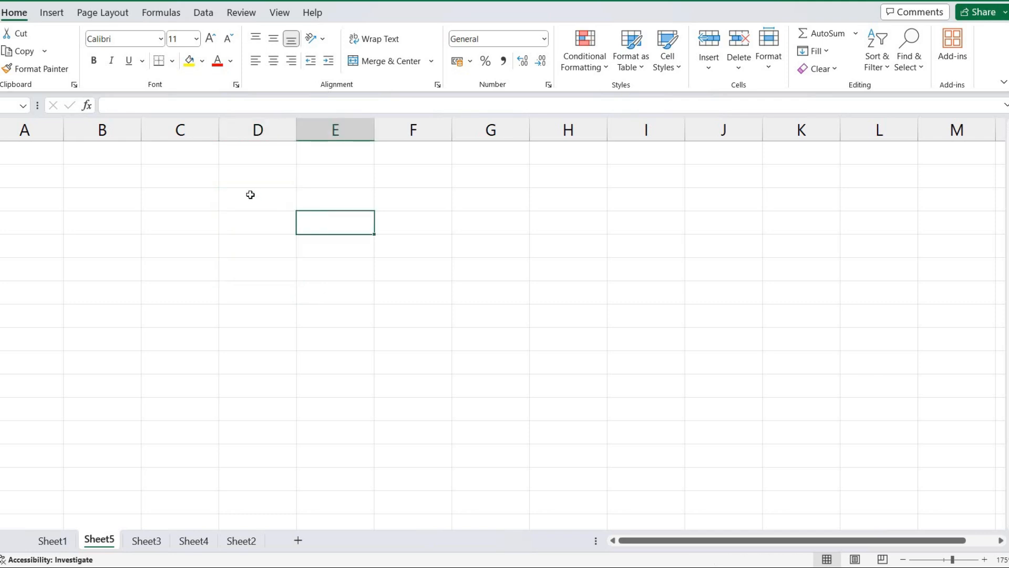
Enter 1 in cell D3 as the starting value of a series.
{"action": "left_click", "coordinate": [257, 194]}
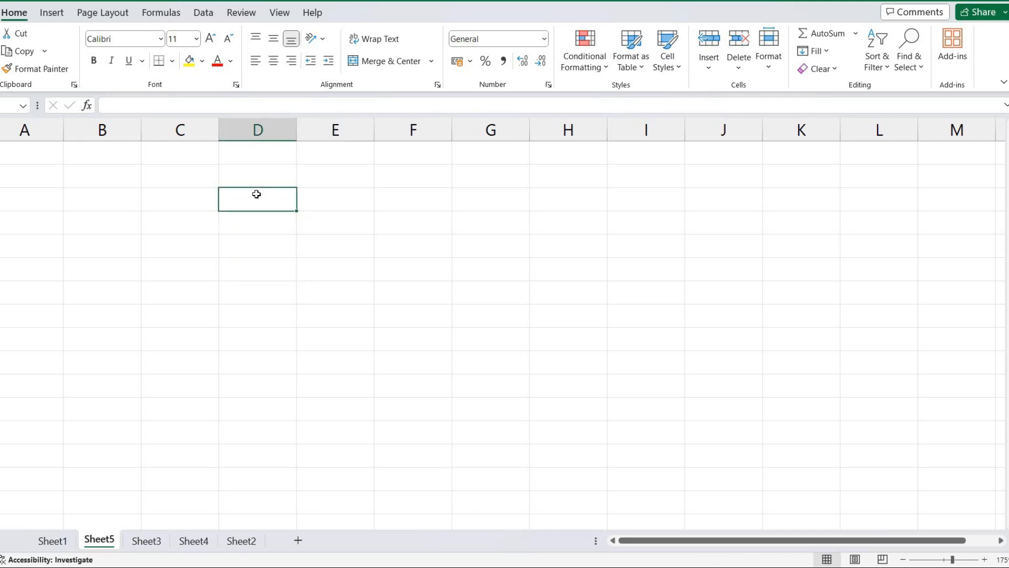
{"action": "type", "text": "1"}
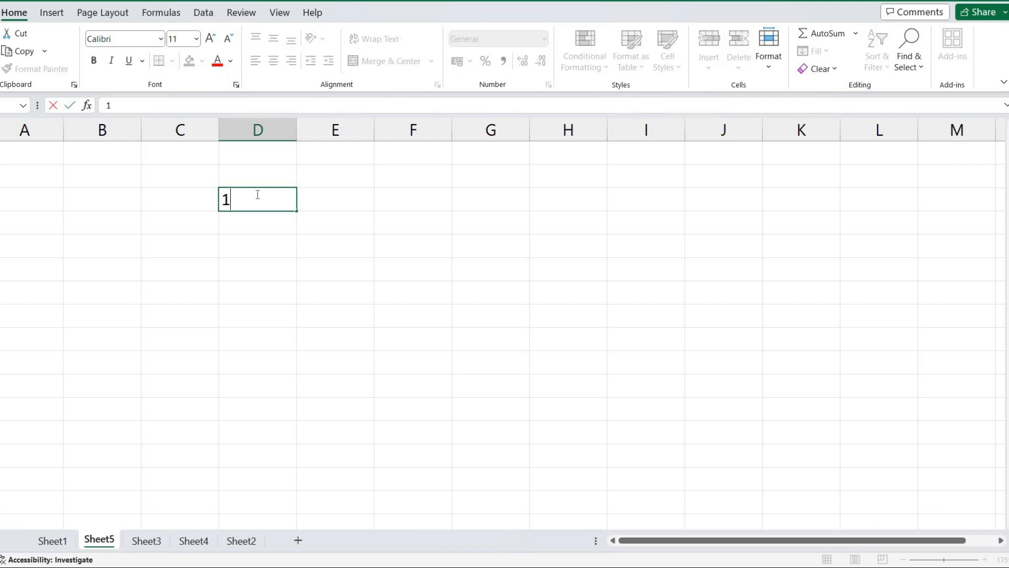
{"action": "key", "text": "Return"}
{"action": "left_click", "coordinate": [276, 193]}
{"action": "left_click_drag", "start_coordinate": [268, 201], "coordinate": [239, 516]}
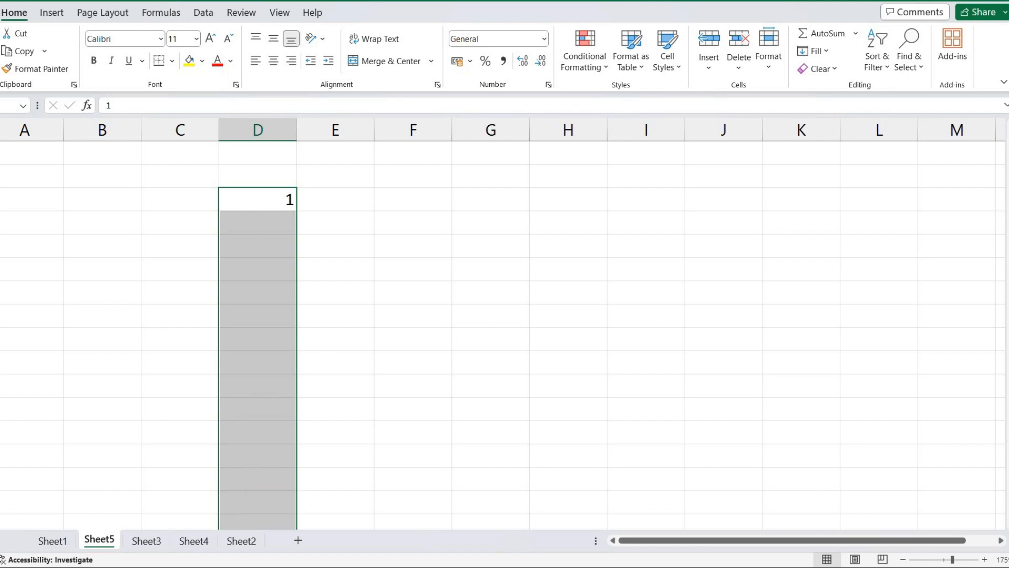
{"action": "scroll", "coordinate": [380, 295], "scroll_direction": "down", "scroll_amount": 1}
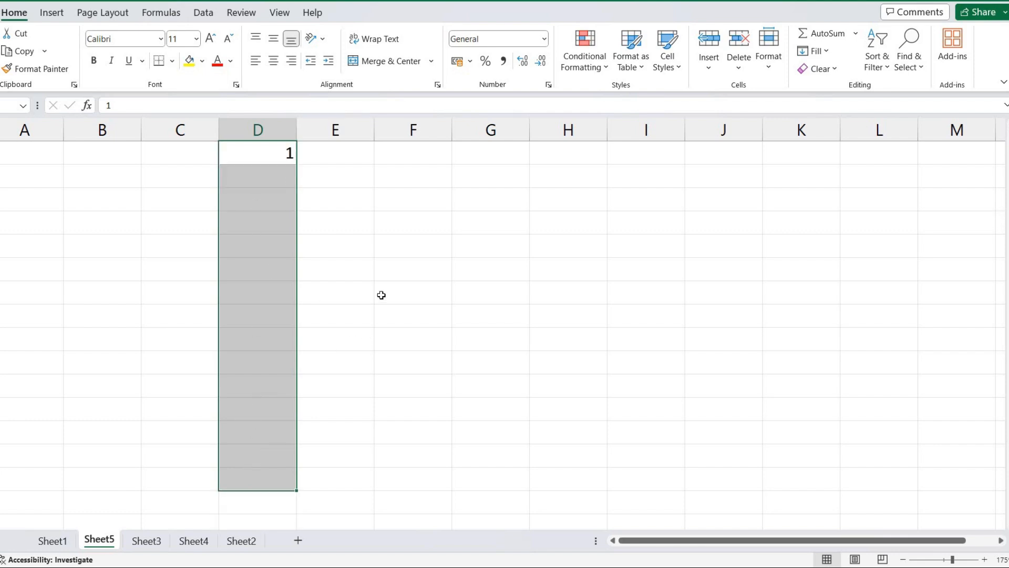
{"action": "left_click", "coordinate": [826, 51]}
{"action": "left_click", "coordinate": [834, 169]}
{"action": "left_click_drag", "start_coordinate": [539, 180], "coordinate": [491, 178]}
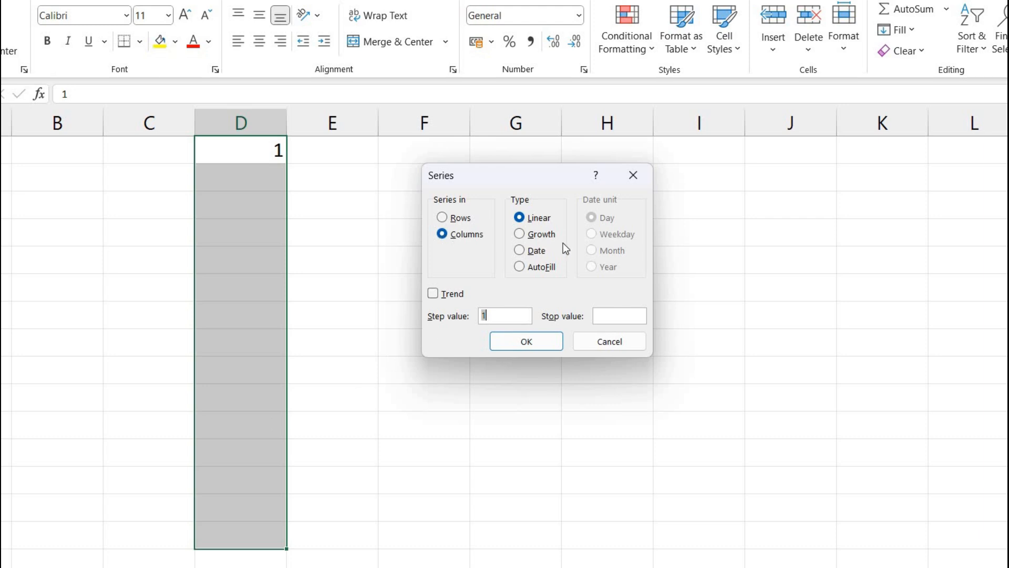
{"action": "left_click", "coordinate": [594, 340]}
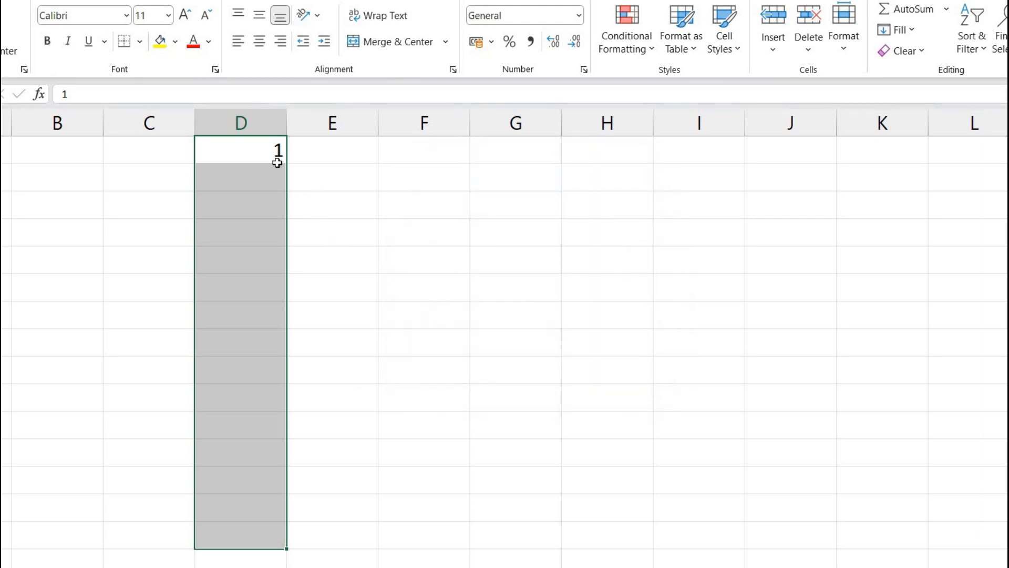
Examine the Series dialog's direction, type, date unit, step value and stop value options for cell D3 without applying a fill.
{"action": "left_click", "coordinate": [253, 150]}
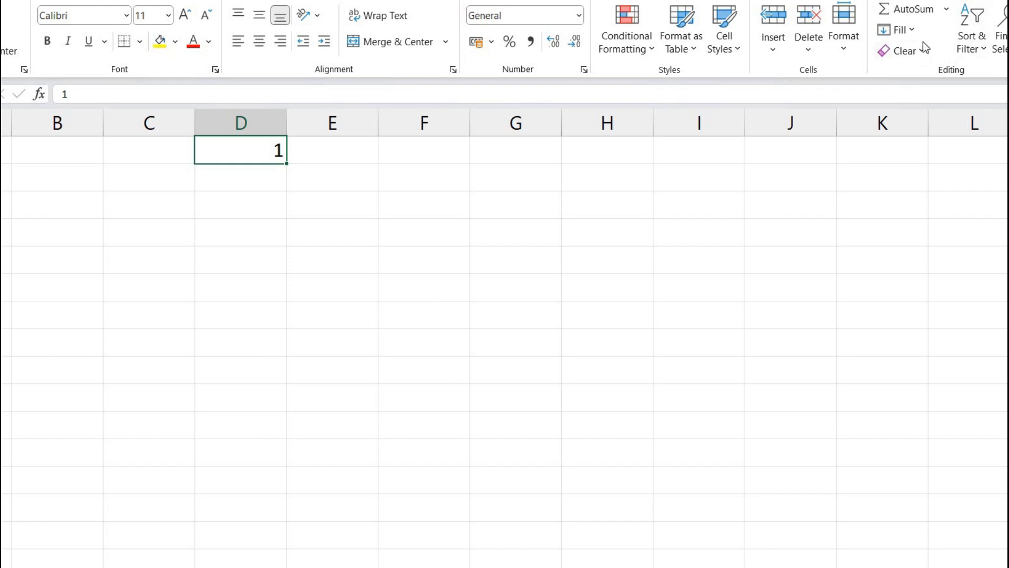
{"action": "left_click", "coordinate": [893, 30]}
{"action": "left_click", "coordinate": [914, 171]}
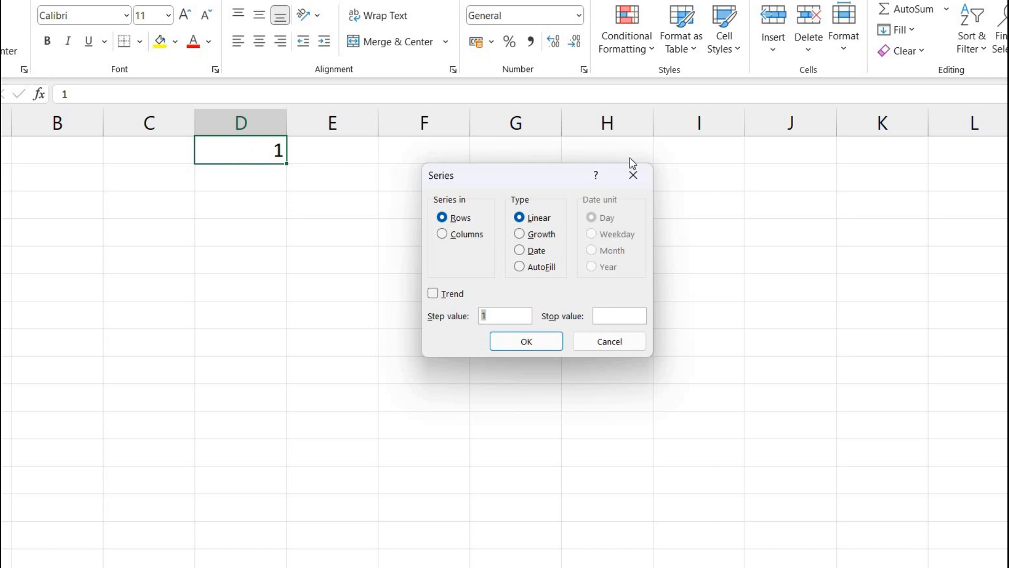
{"action": "left_click_drag", "start_coordinate": [471, 183], "coordinate": [473, 194]}
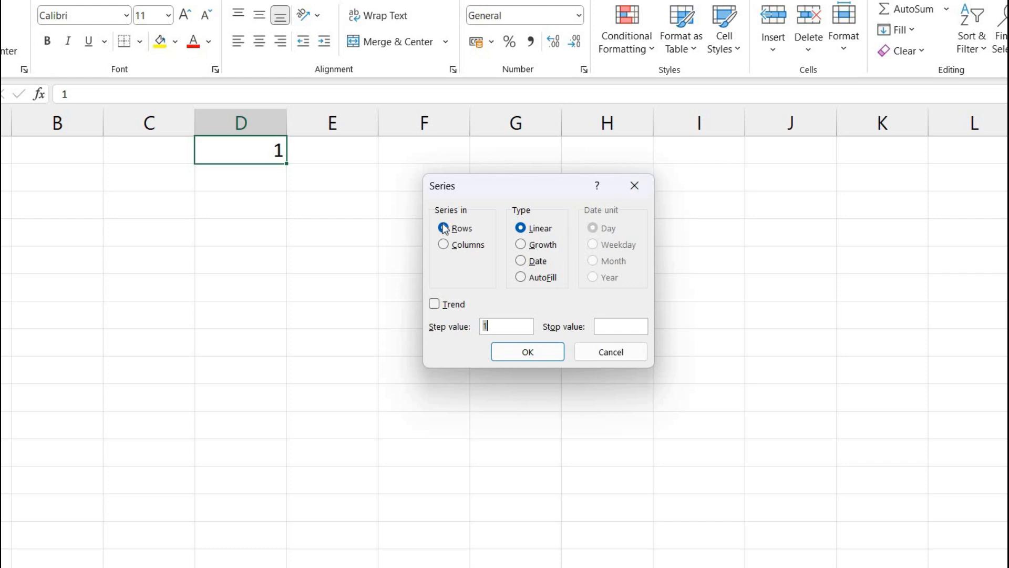
{"action": "left_click", "coordinate": [445, 245]}
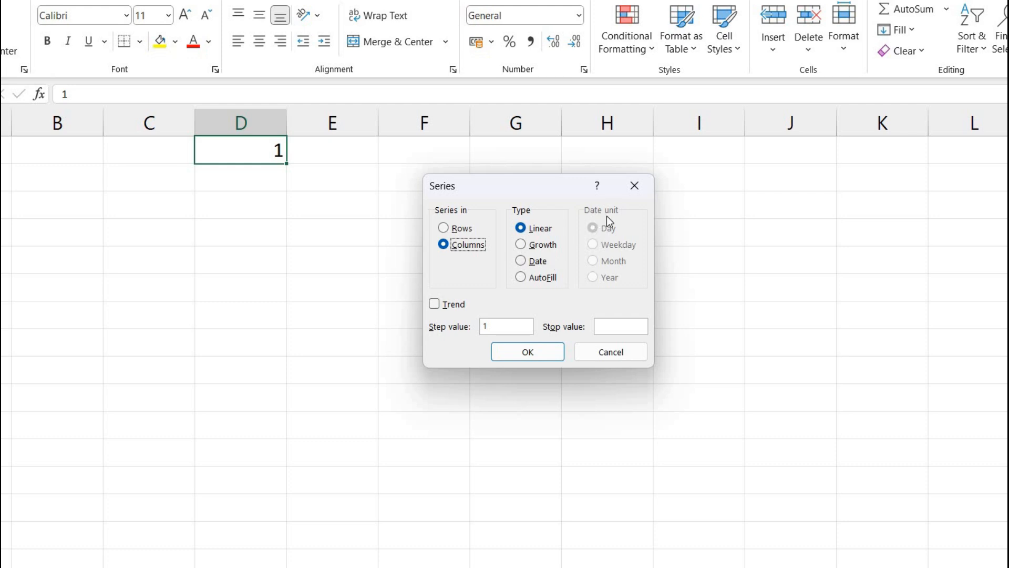
{"action": "left_click", "coordinate": [520, 262]}
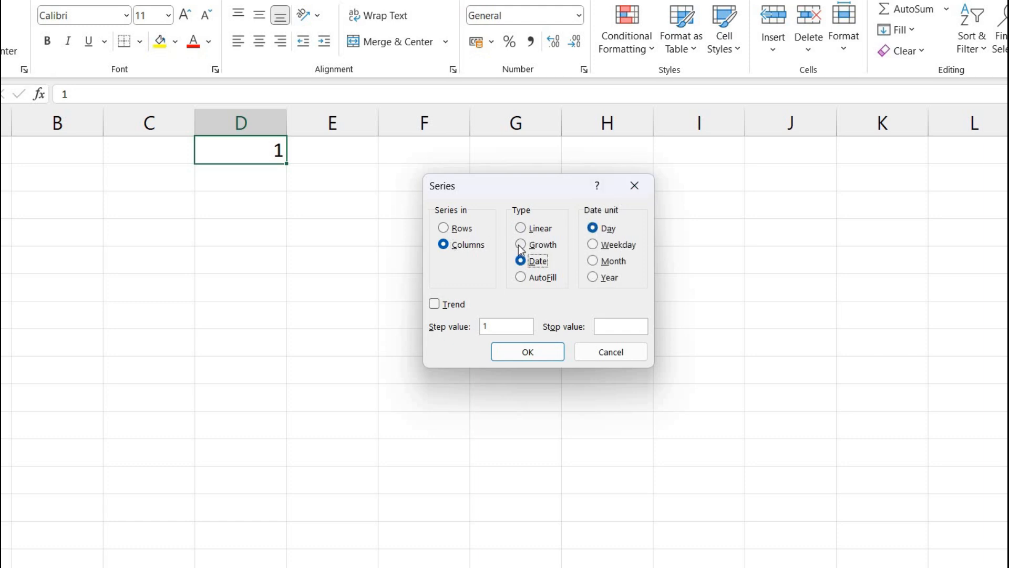
{"action": "left_click", "coordinate": [521, 245]}
{"action": "left_click", "coordinate": [522, 229]}
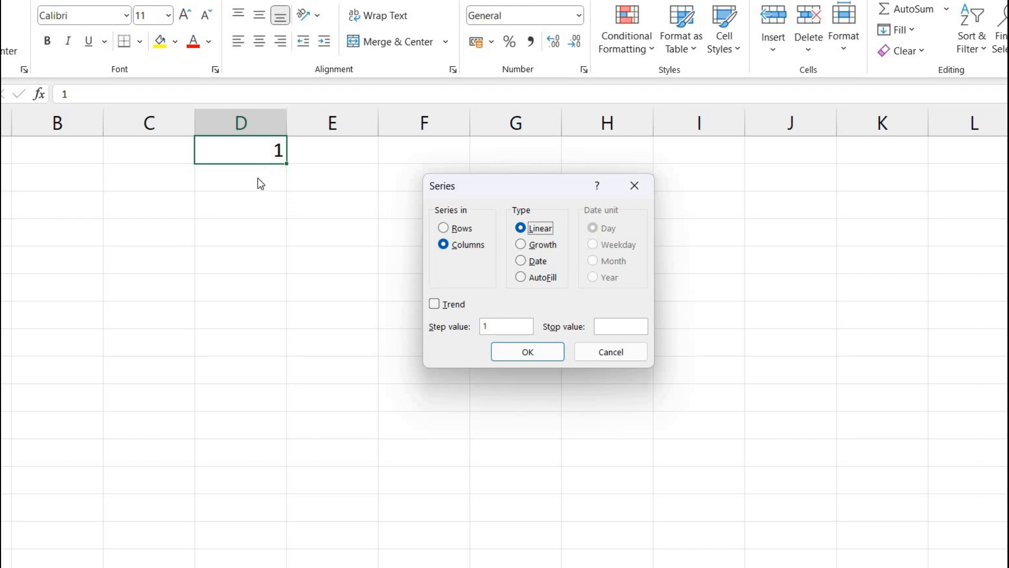
{"action": "left_click", "coordinate": [505, 327]}
{"action": "left_click", "coordinate": [625, 326]}
{"action": "left_click", "coordinate": [610, 351]}
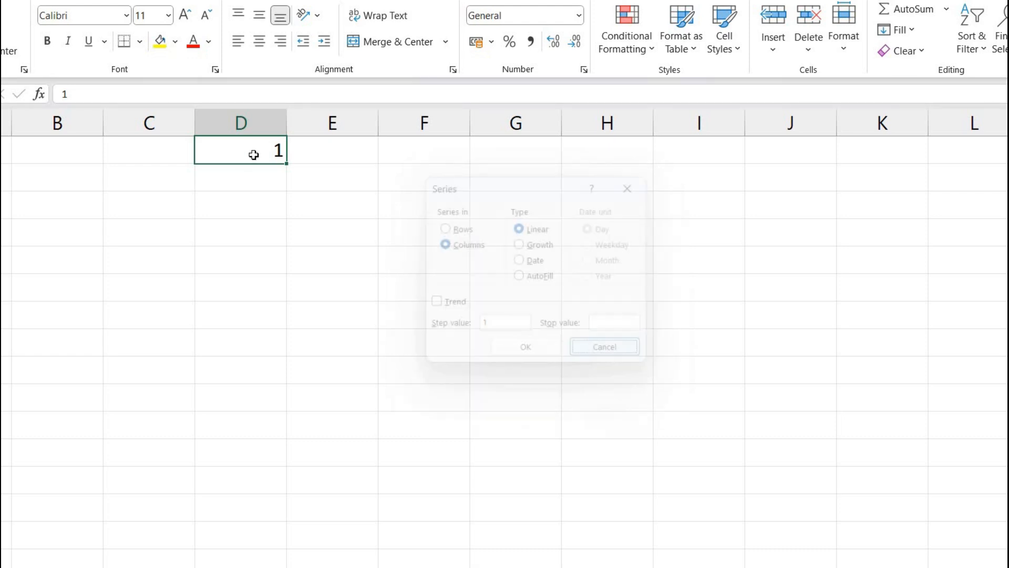
Fill D3:D16 down the column with a linear series using a step value of 1 and a stop value of 10.
{"action": "left_click_drag", "start_coordinate": [253, 152], "coordinate": [254, 503]}
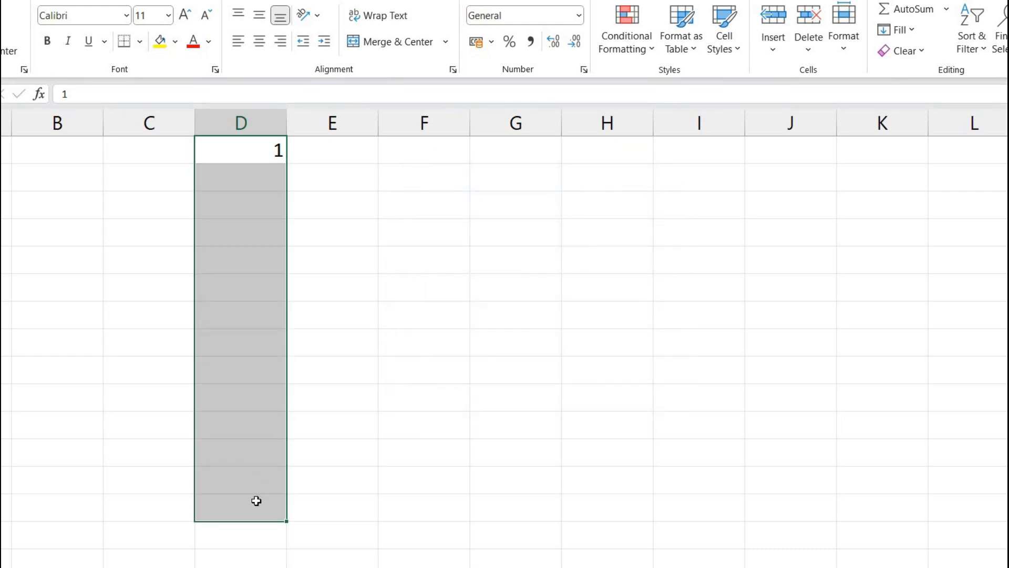
{"action": "left_click", "coordinate": [907, 29]}
{"action": "left_click", "coordinate": [915, 170]}
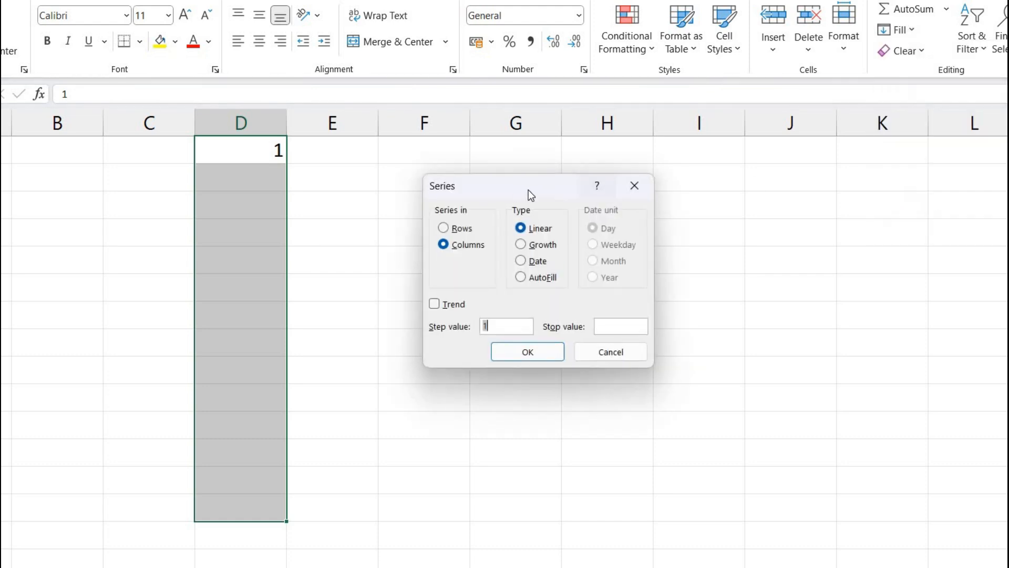
{"action": "left_click_drag", "start_coordinate": [474, 185], "coordinate": [410, 187]}
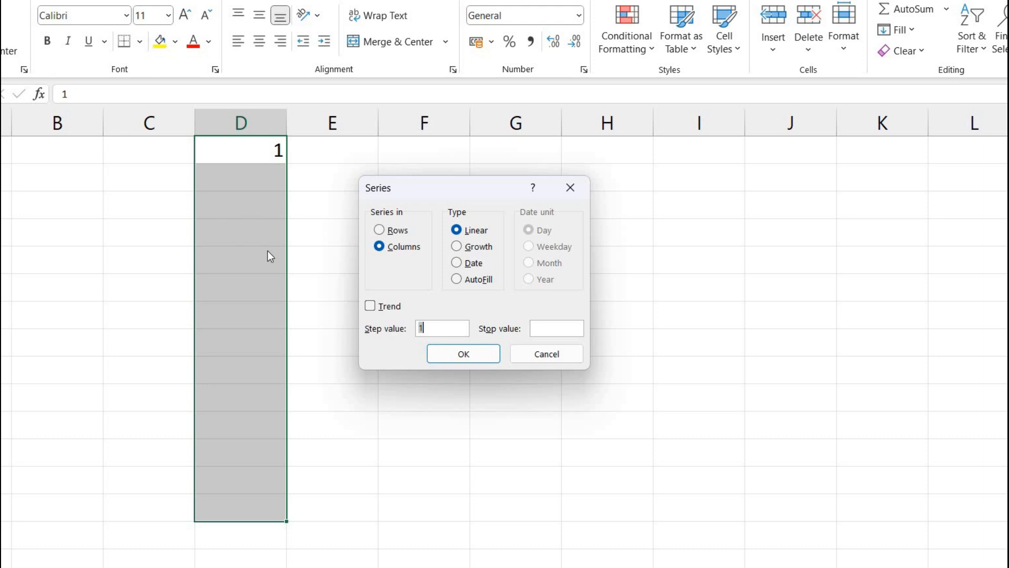
{"action": "left_click", "coordinate": [429, 324]}
{"action": "left_click", "coordinate": [545, 328]}
{"action": "type", "text": "10"}
{"action": "left_click", "coordinate": [465, 361]}
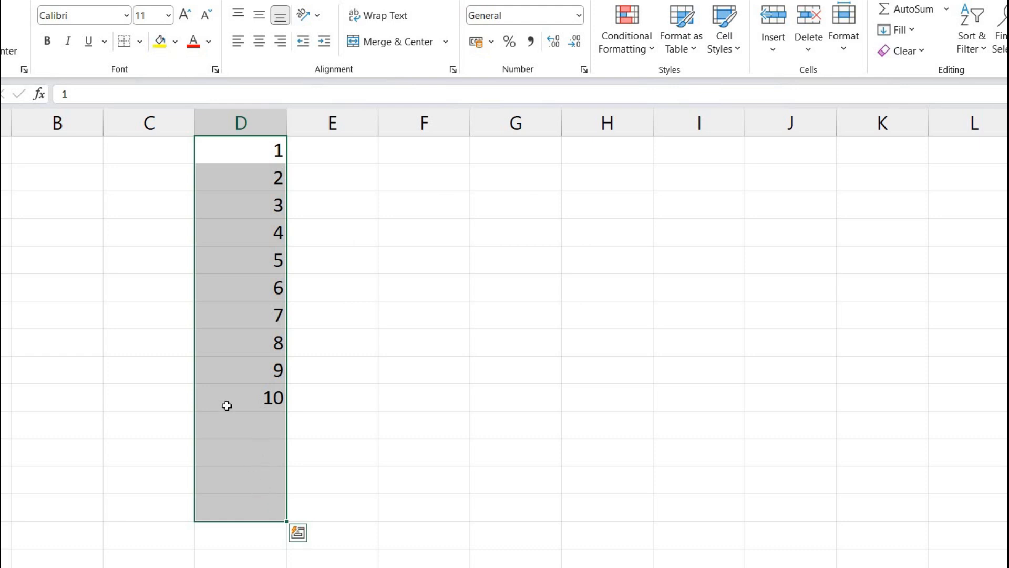
Clear the filled values 2 to 10 below the starting value in cell D3.
{"action": "left_click", "coordinate": [256, 179]}
{"action": "left_click", "coordinate": [255, 204]}
{"action": "left_click", "coordinate": [250, 233]}
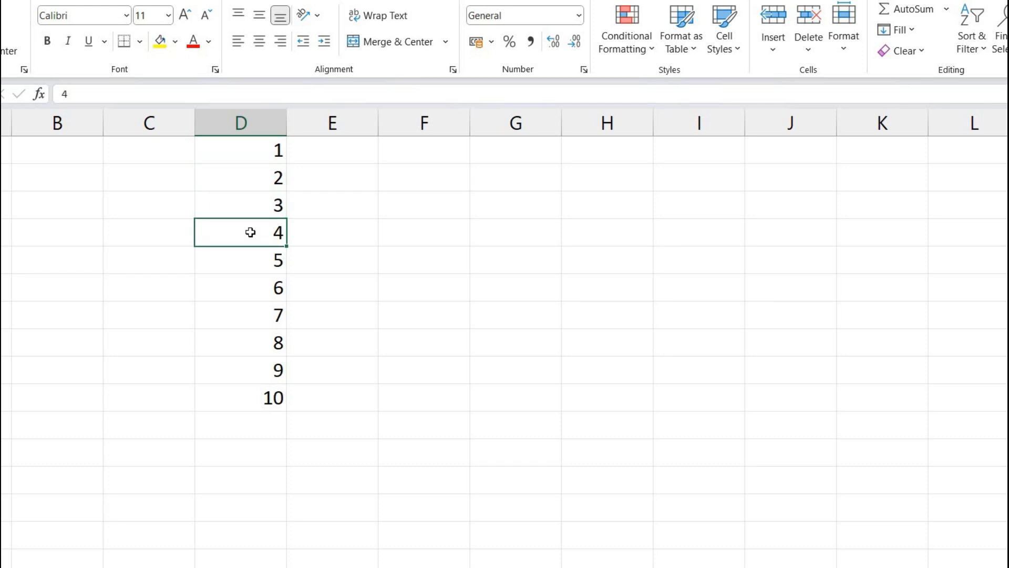
{"action": "left_click", "coordinate": [263, 203]}
{"action": "left_click", "coordinate": [257, 170]}
{"action": "left_click", "coordinate": [273, 396], "text": "shift"}
{"action": "key", "text": "Delete"}
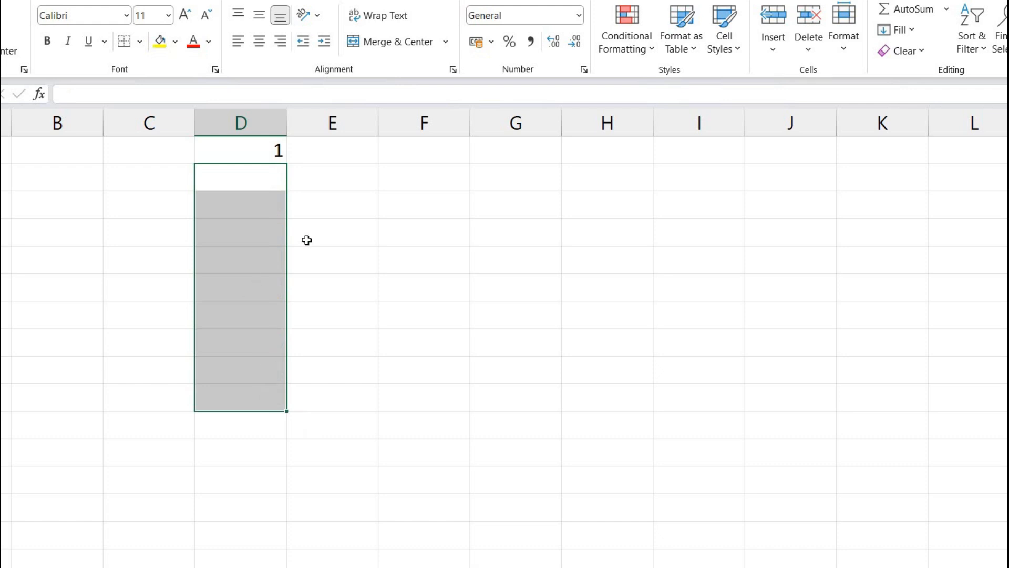
{"action": "left_click", "coordinate": [307, 238]}
Fill D3:D12 down the column with a linear series using a step value of 2 and no stop value.
{"action": "left_click_drag", "start_coordinate": [239, 155], "coordinate": [261, 396]}
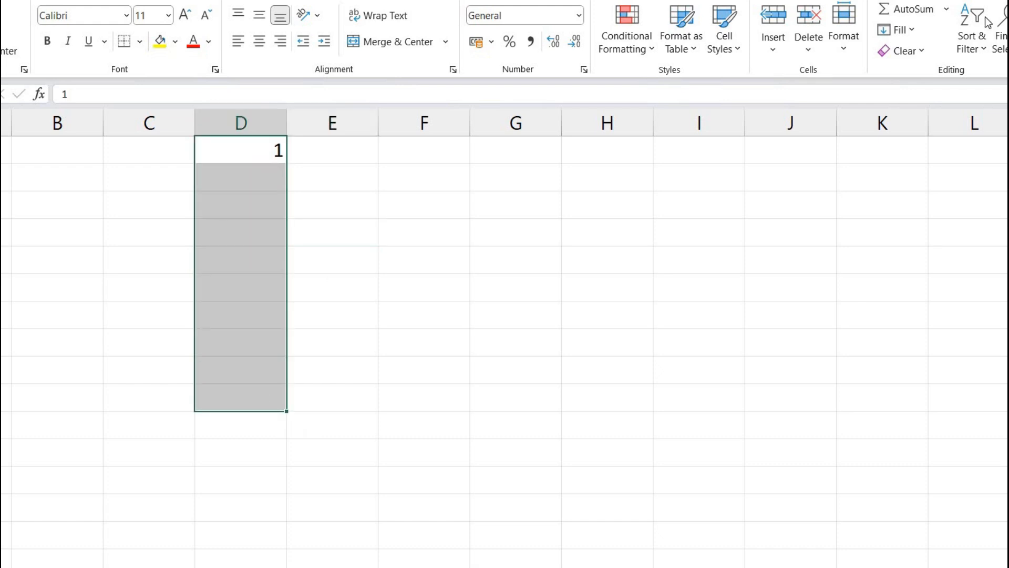
{"action": "left_click", "coordinate": [919, 29]}
{"action": "left_click", "coordinate": [920, 170]}
{"action": "type", "text": "2"}
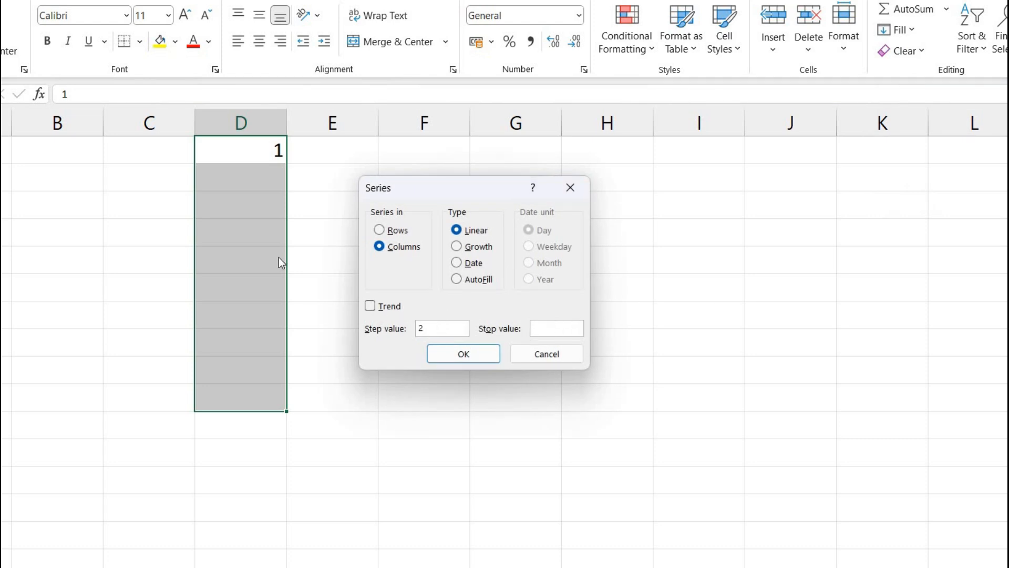
{"action": "left_click", "coordinate": [462, 361]}
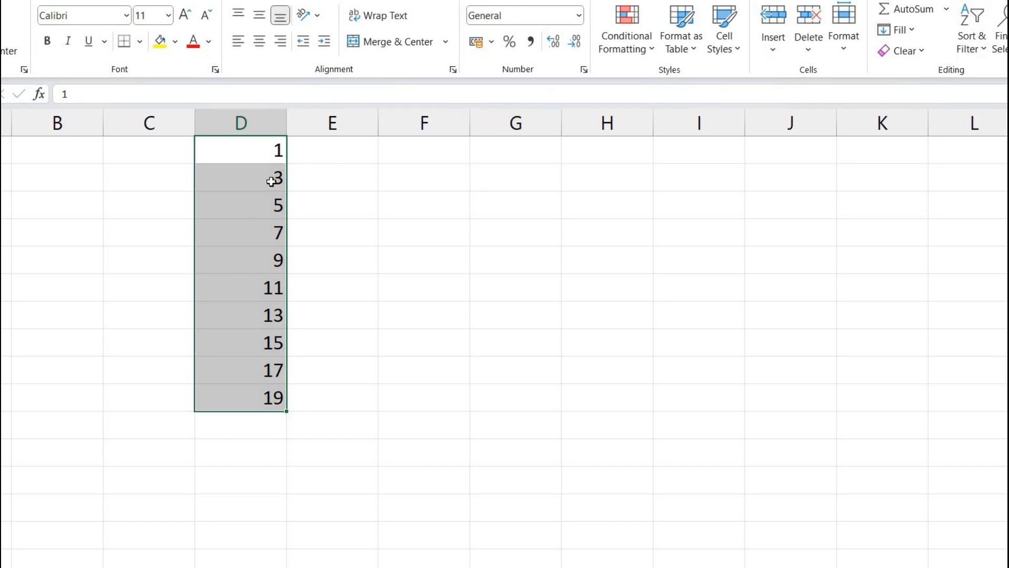
Clear the linear series from D3:D12 and enter 1 in cell D3 as the starting value again.
{"action": "left_click", "coordinate": [269, 178]}
{"action": "left_click_drag", "start_coordinate": [265, 152], "coordinate": [260, 392]}
{"action": "key", "text": "Delete"}
{"action": "left_click", "coordinate": [272, 156]}
{"action": "type", "text": "1"}
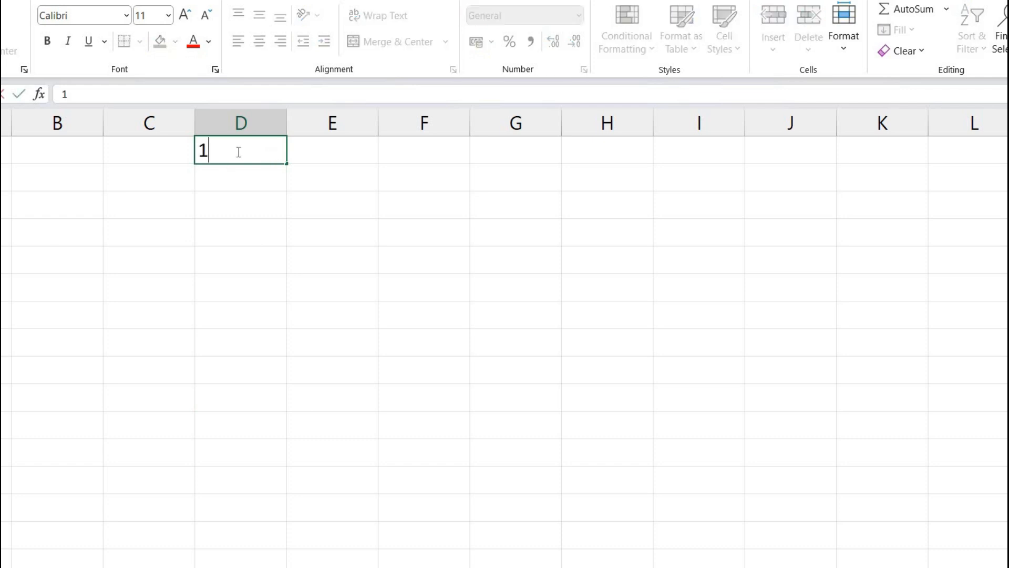
{"action": "left_click", "coordinate": [235, 195]}
Fill D3:D15 down the column with a growth series using a step value of 2.
{"action": "left_click_drag", "start_coordinate": [249, 156], "coordinate": [234, 476]}
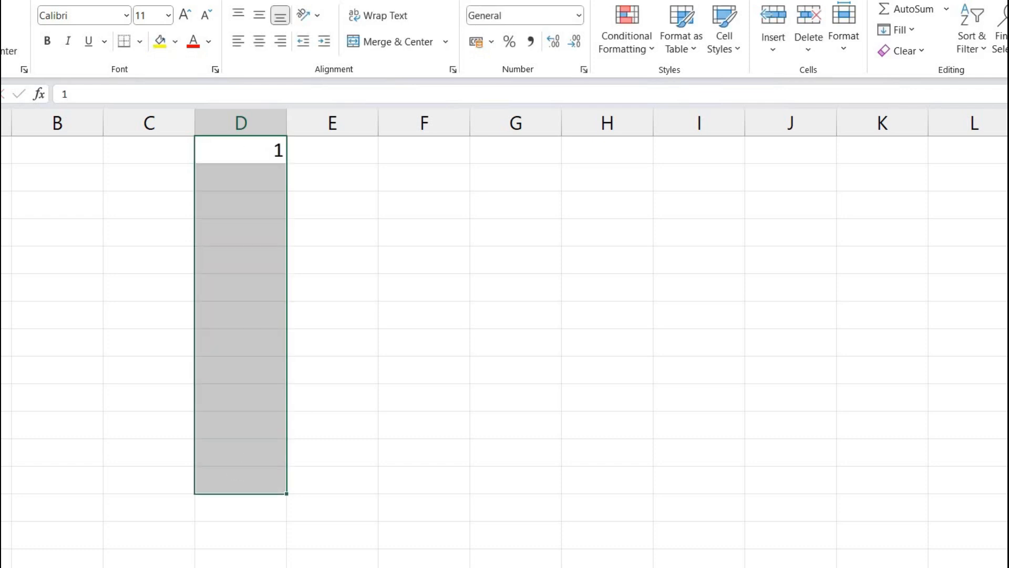
{"action": "left_click", "coordinate": [915, 30]}
{"action": "left_click", "coordinate": [912, 172]}
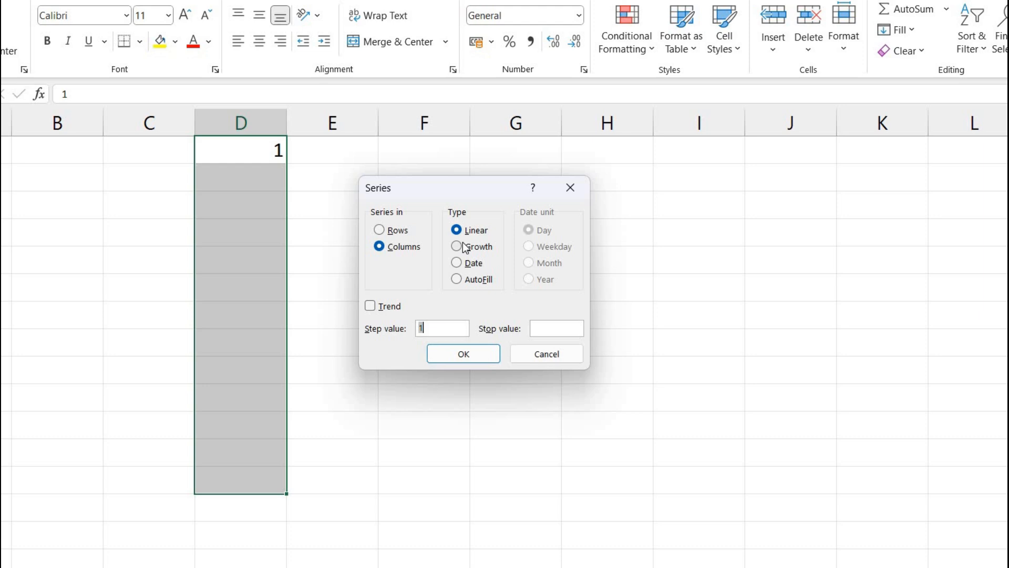
{"action": "left_click", "coordinate": [462, 248]}
{"action": "left_click_drag", "start_coordinate": [430, 328], "coordinate": [382, 333]}
{"action": "type", "text": "2"}
{"action": "left_click", "coordinate": [462, 353]}
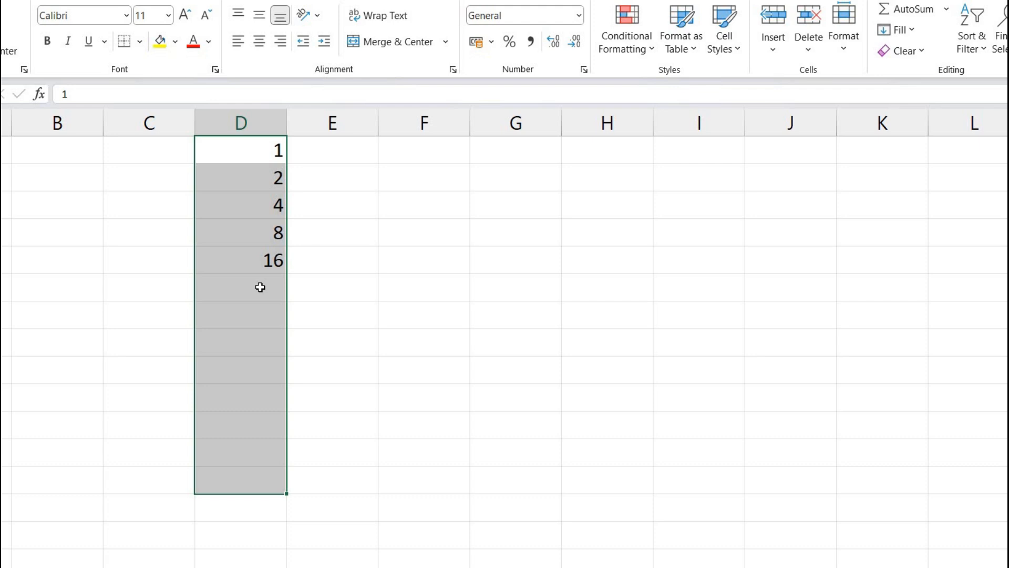
Clear the whole growth series from column D, including the starting value in D3.
{"action": "left_click", "coordinate": [271, 185]}
{"action": "left_click", "coordinate": [238, 153]}
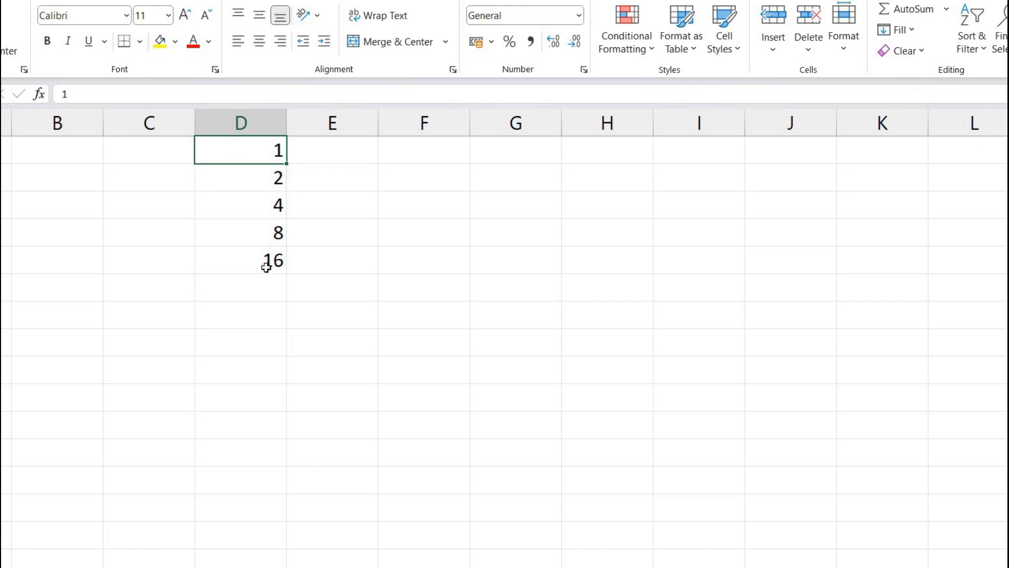
{"action": "left_click", "coordinate": [266, 267], "text": "shift"}
{"action": "key", "text": "Delete"}
{"action": "left_click", "coordinate": [272, 207]}
{"action": "left_click", "coordinate": [252, 148]}
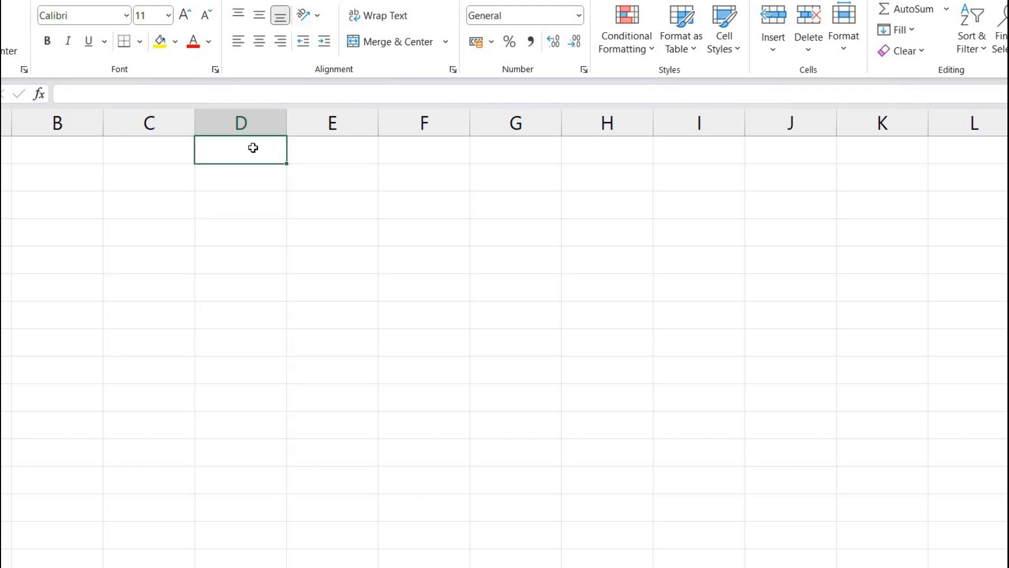
{"action": "left_click", "coordinate": [899, 29]}
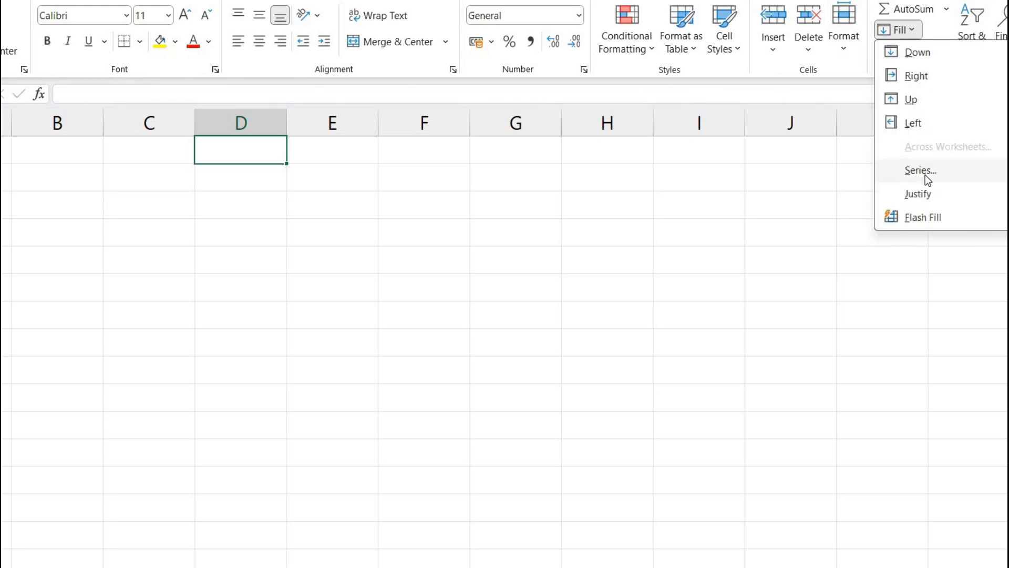
{"action": "left_click", "coordinate": [925, 172]}
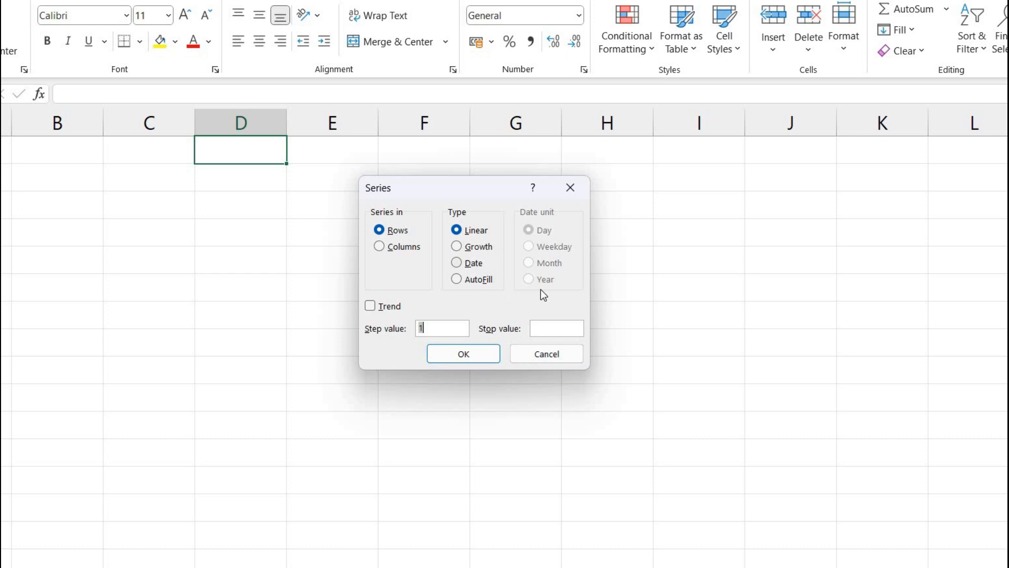
{"action": "left_click", "coordinate": [542, 354]}
Enter the date 01-01-2024 in cell D4 as the starting value of a date series.
{"action": "left_click", "coordinate": [248, 180]}
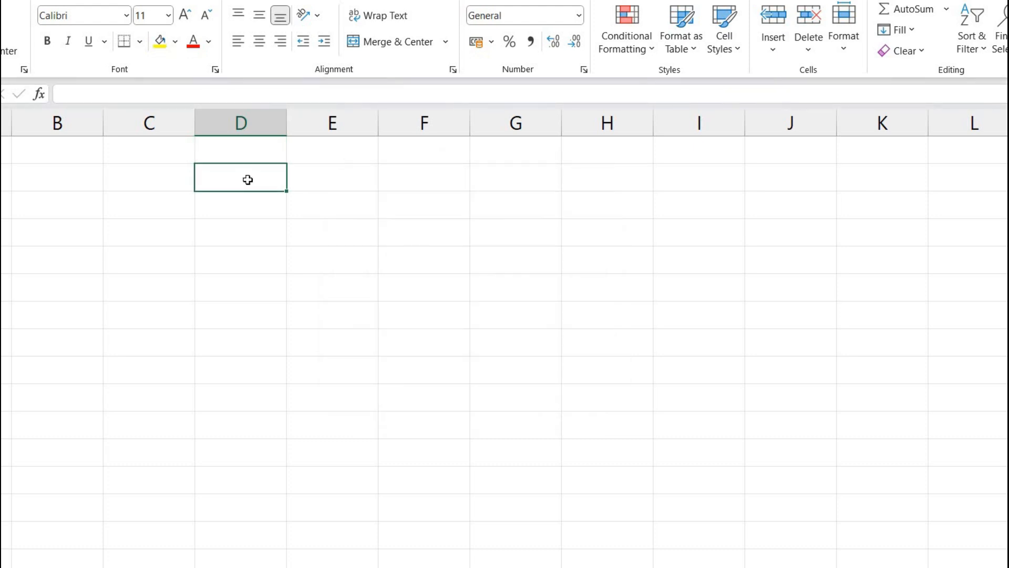
{"action": "type", "text": "0"}
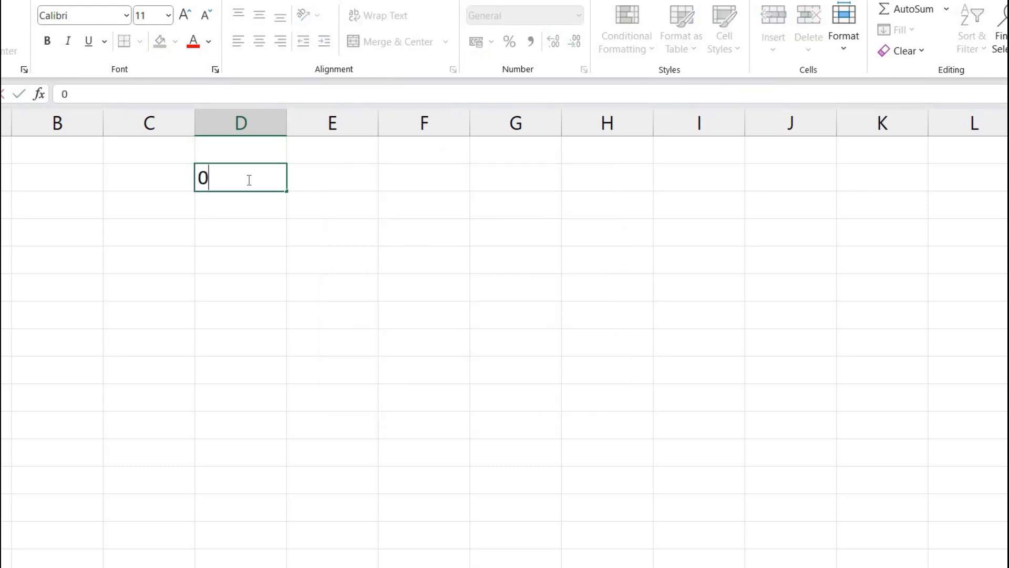
{"action": "type", "text": "1-01-2024"}
{"action": "left_click", "coordinate": [468, 339]}
{"action": "left_click", "coordinate": [257, 183]}
Fill D4:D16 with a date series by day using a step value of 1, and undo the fill.
{"action": "left_click_drag", "start_coordinate": [260, 179], "coordinate": [263, 505]}
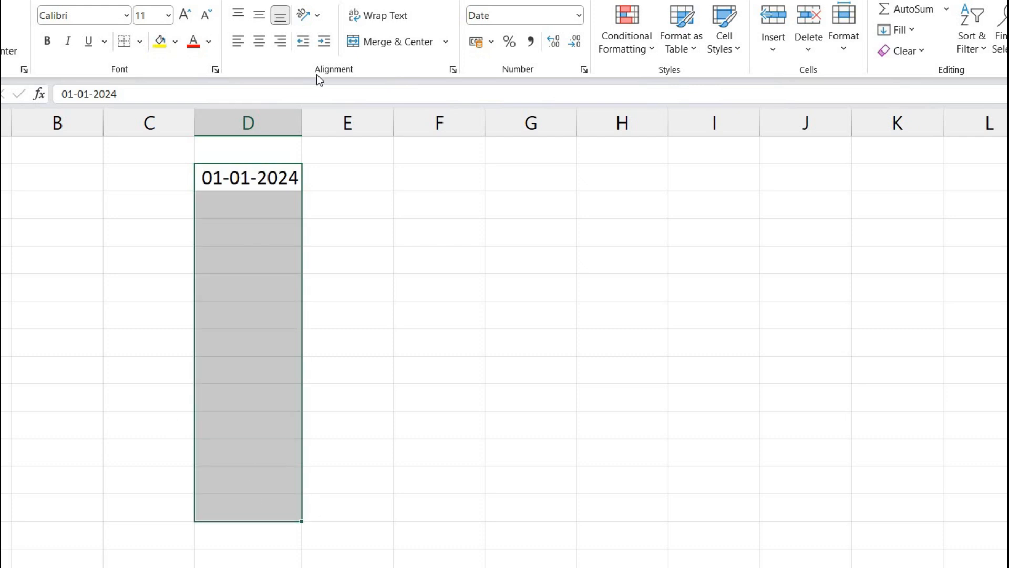
{"action": "left_click", "coordinate": [918, 29]}
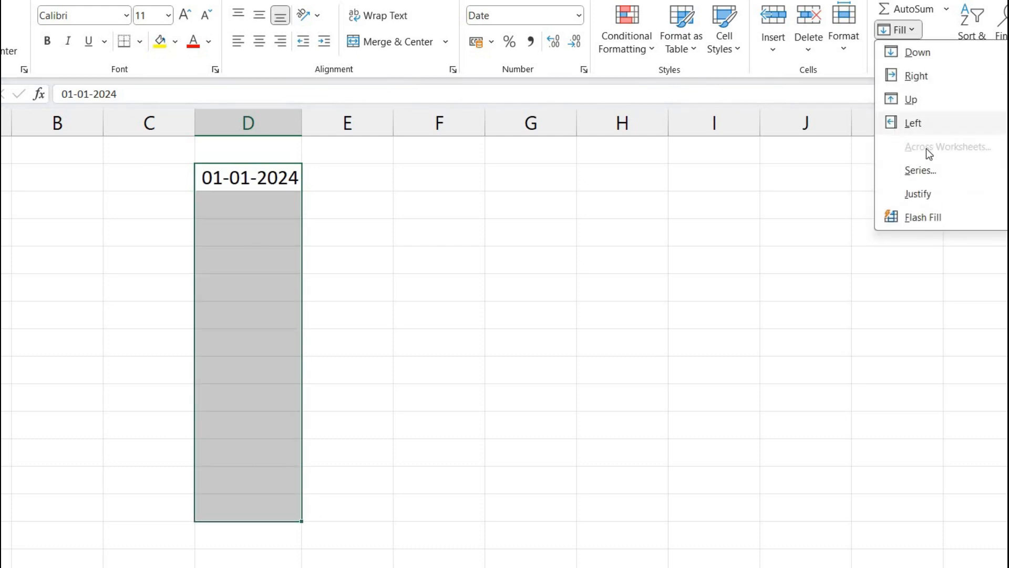
{"action": "left_click", "coordinate": [920, 175]}
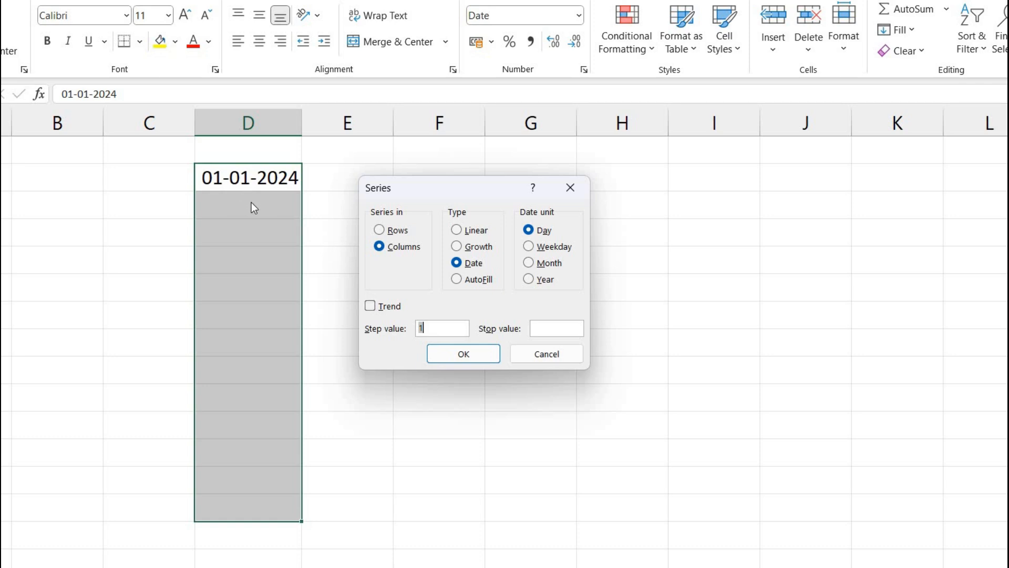
{"action": "left_click", "coordinate": [440, 328]}
{"action": "left_click", "coordinate": [446, 351]}
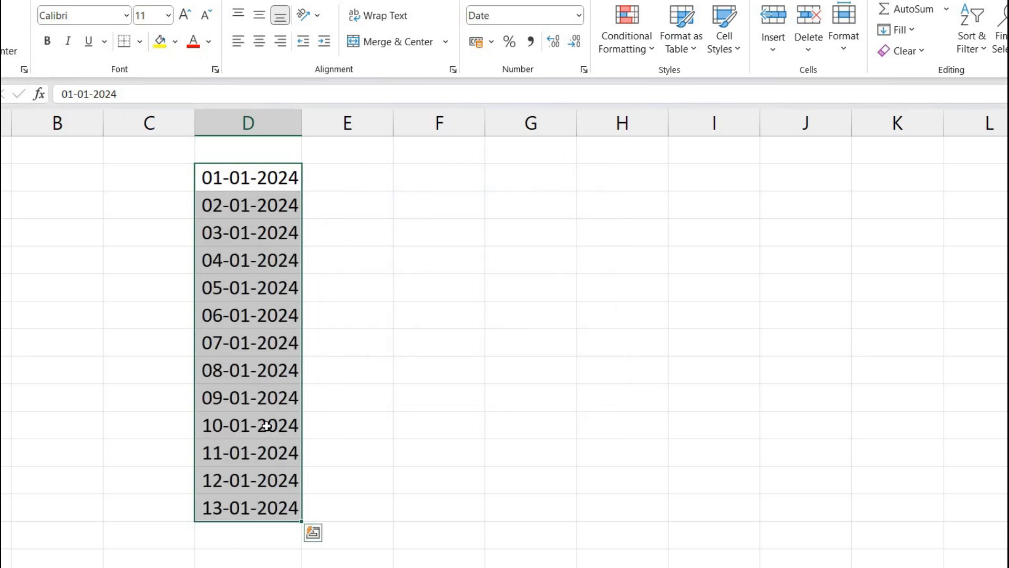
{"action": "key", "text": "ctrl+z"}
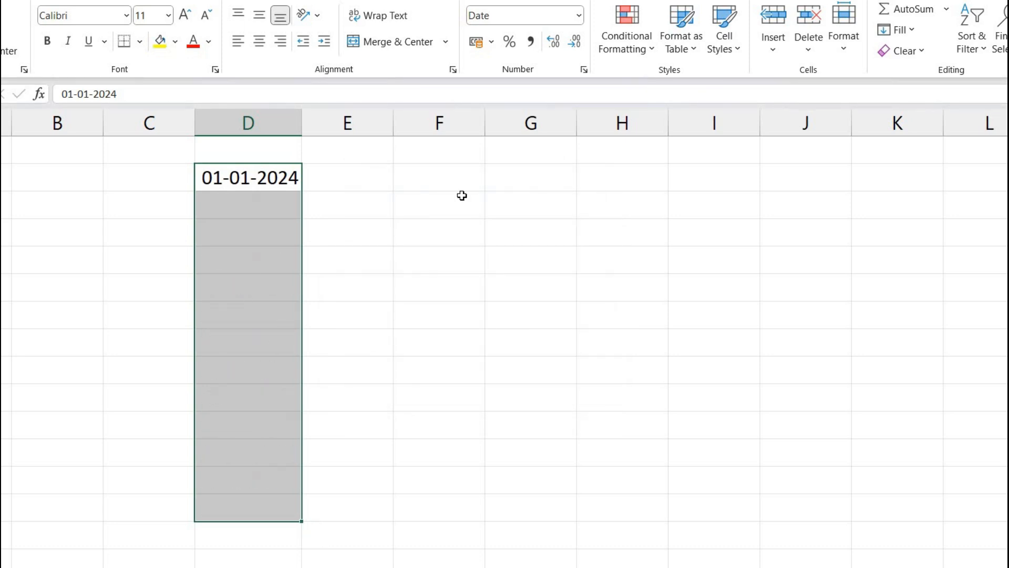
Fill D4:D16 with a date series by day using a step value of 2, and undo the fill.
{"action": "left_click", "coordinate": [912, 30]}
{"action": "left_click", "coordinate": [920, 171]}
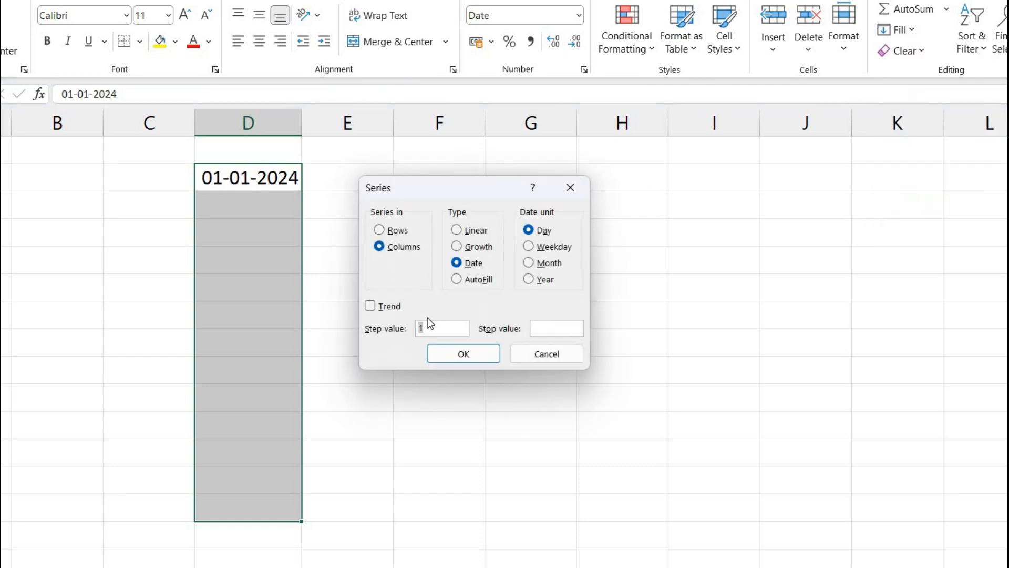
{"action": "key", "text": "BackSpace"}
{"action": "type", "text": "2"}
{"action": "left_click", "coordinate": [454, 357]}
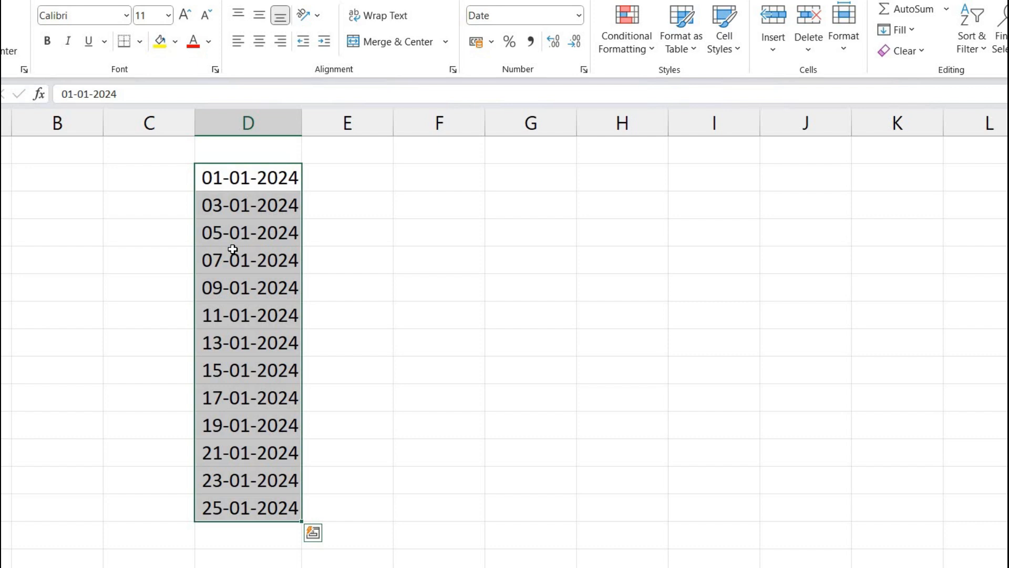
{"action": "key", "text": "ctrl+z"}
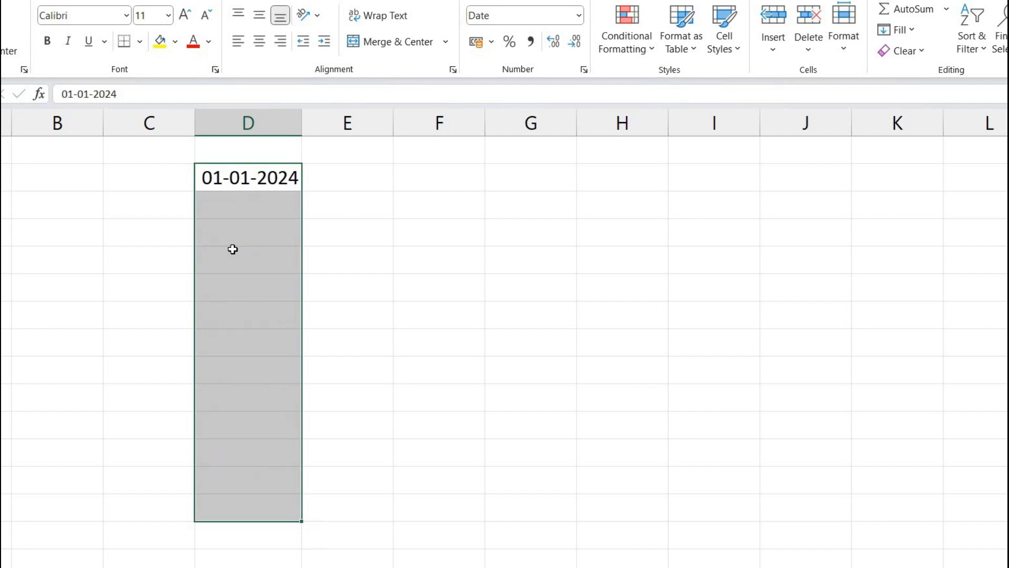
Fill D4:D16 with a date series by weekday using a step value of 1.
{"action": "left_click", "coordinate": [912, 30]}
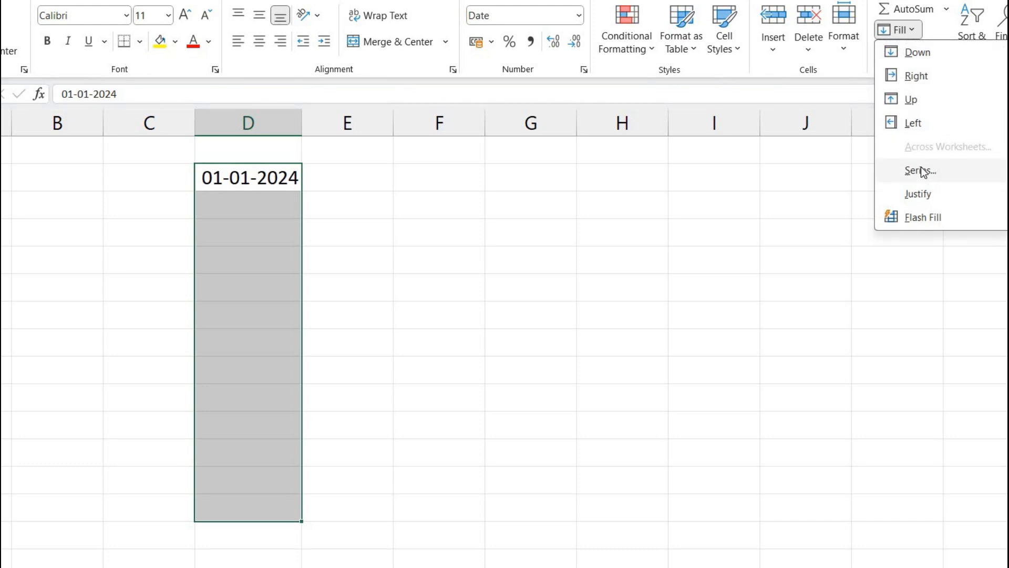
{"action": "left_click", "coordinate": [917, 169]}
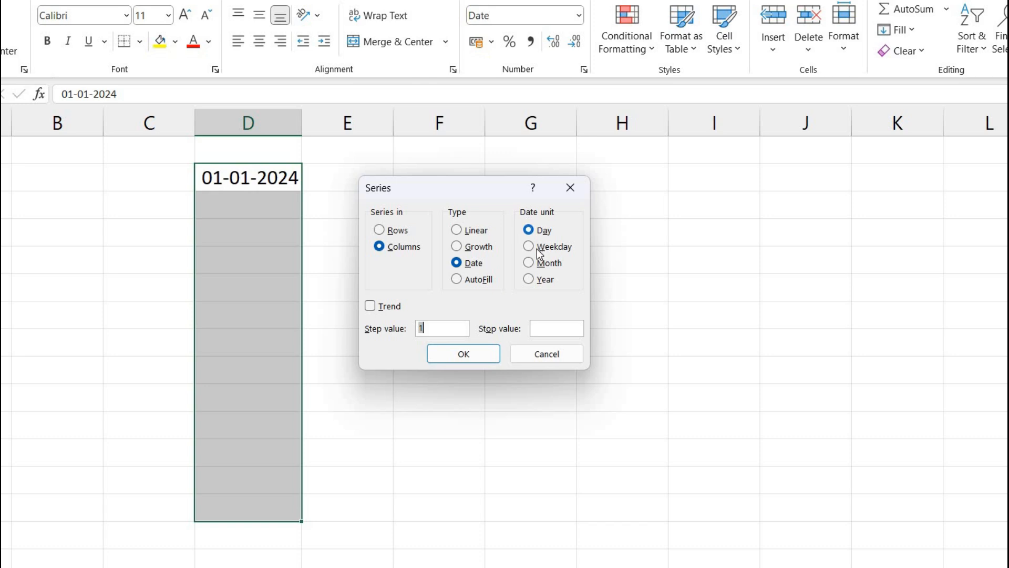
{"action": "left_click", "coordinate": [538, 247]}
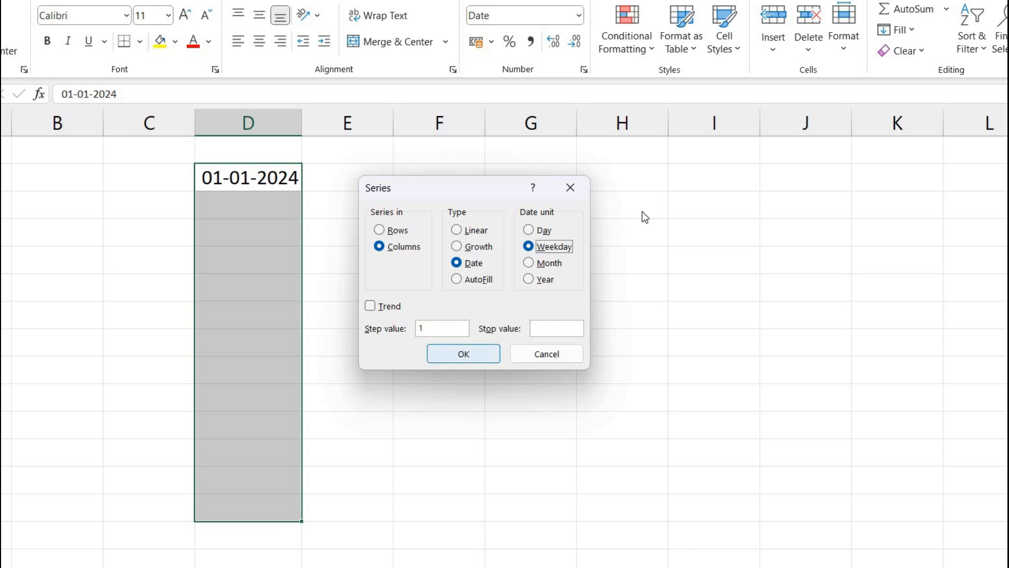
{"action": "left_click", "coordinate": [470, 357]}
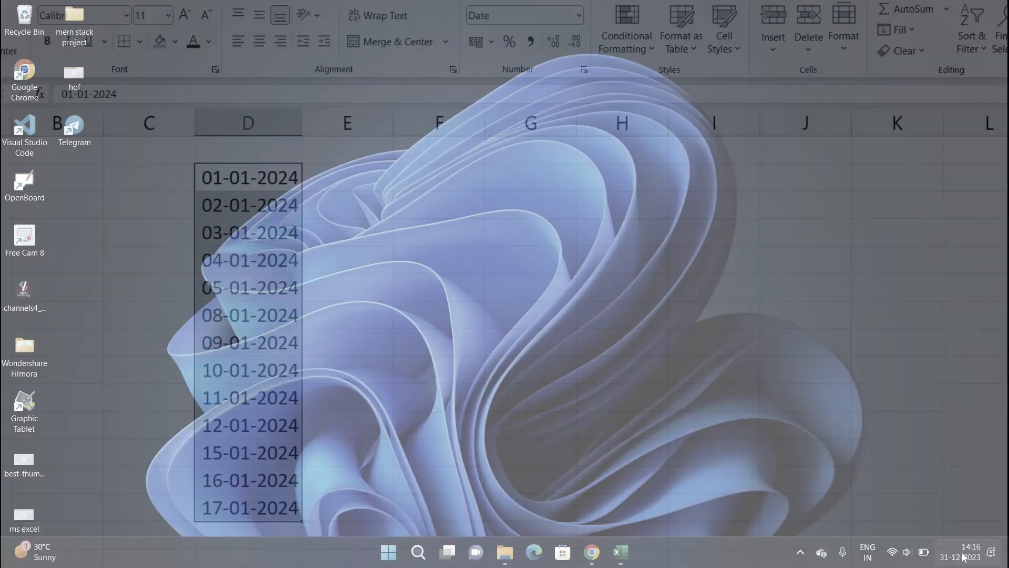
Open the system calendar at January 2024 and check which dates in the first week fall on the weekend.
{"action": "left_click", "coordinate": [961, 552]}
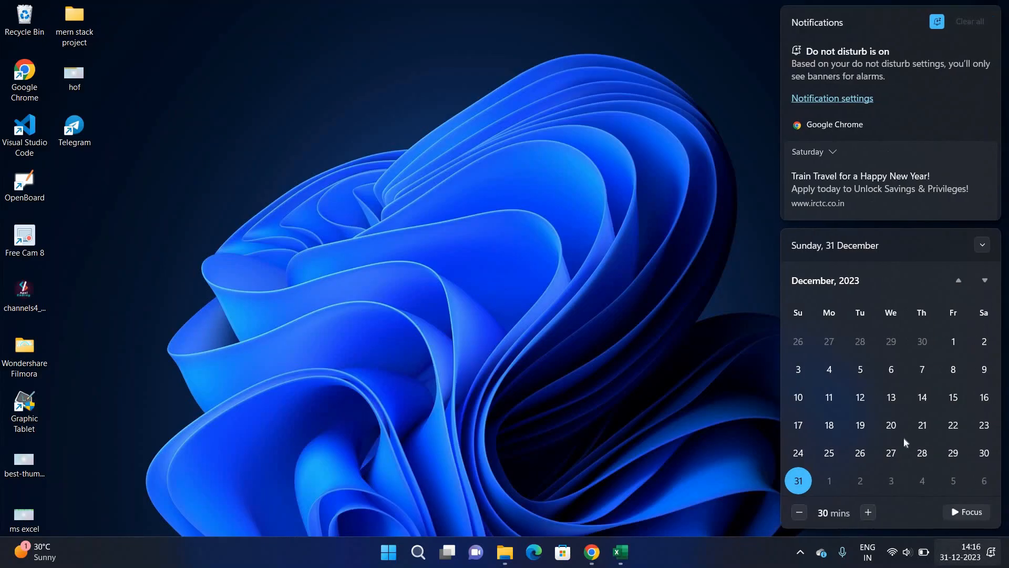
{"action": "left_click", "coordinate": [985, 280]}
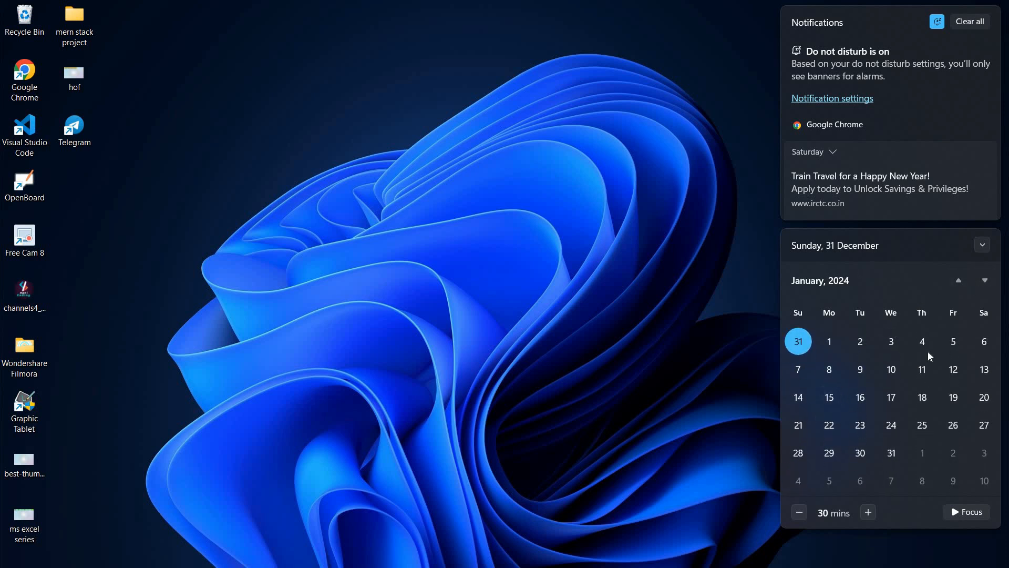
{"action": "left_click", "coordinate": [982, 336]}
{"action": "left_click", "coordinate": [799, 371]}
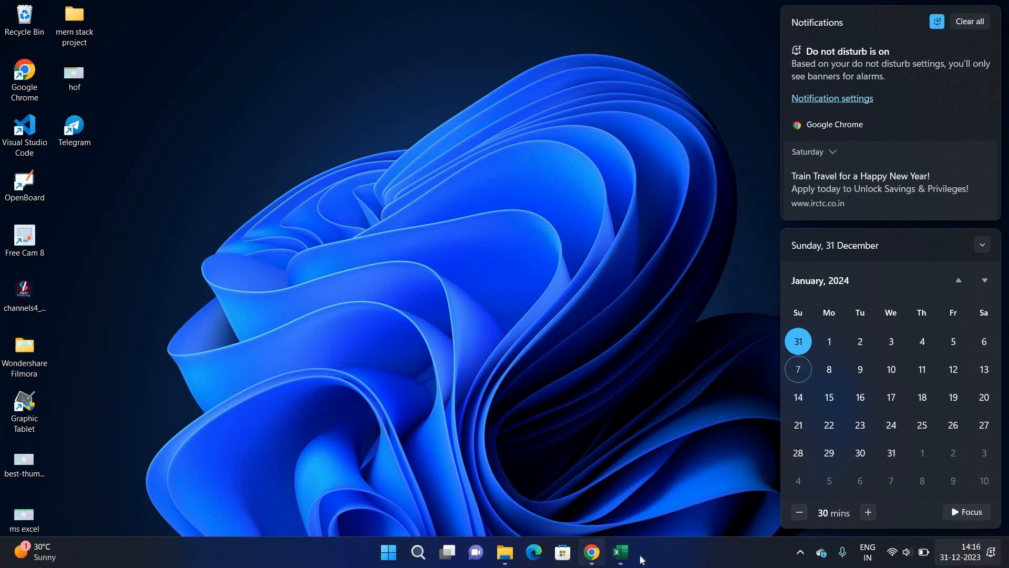
Return to the Excel workbook and undo the weekday series fill.
{"action": "left_click", "coordinate": [620, 551]}
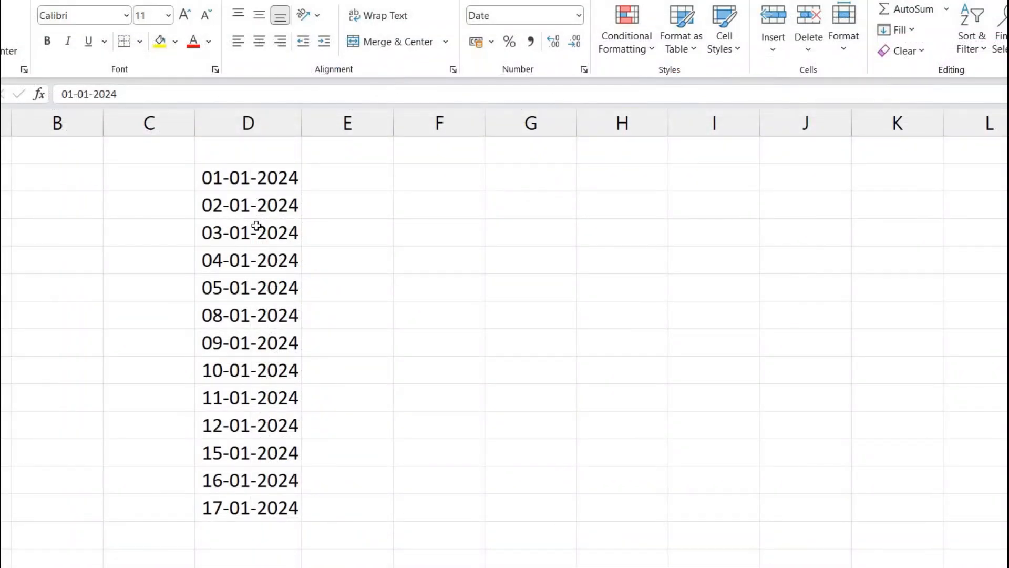
{"action": "left_click", "coordinate": [256, 226]}
{"action": "key", "text": "ctrl+z"}
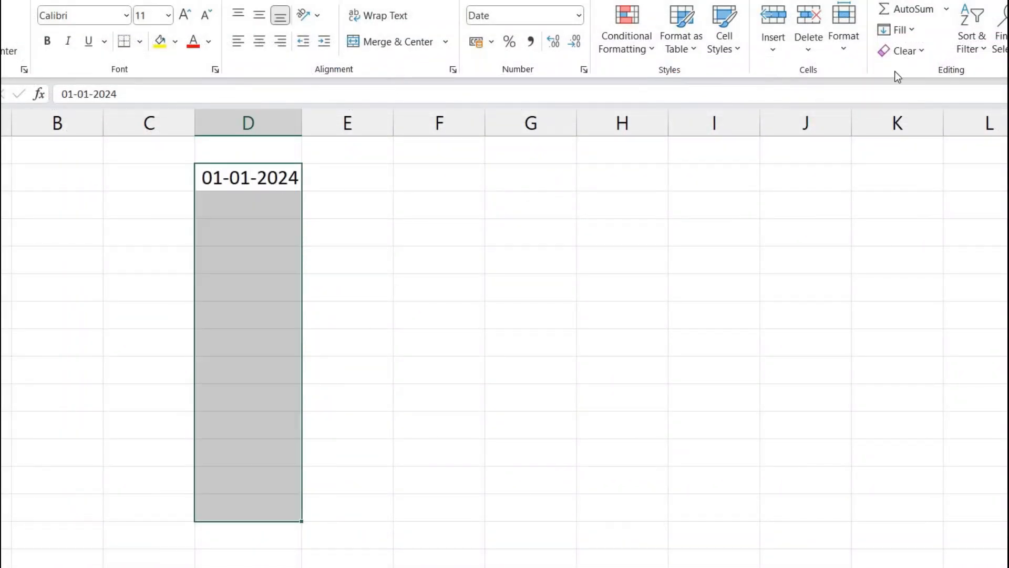
Fill D4:D16 with a date series by month using a step value of 1.
{"action": "left_click", "coordinate": [918, 33]}
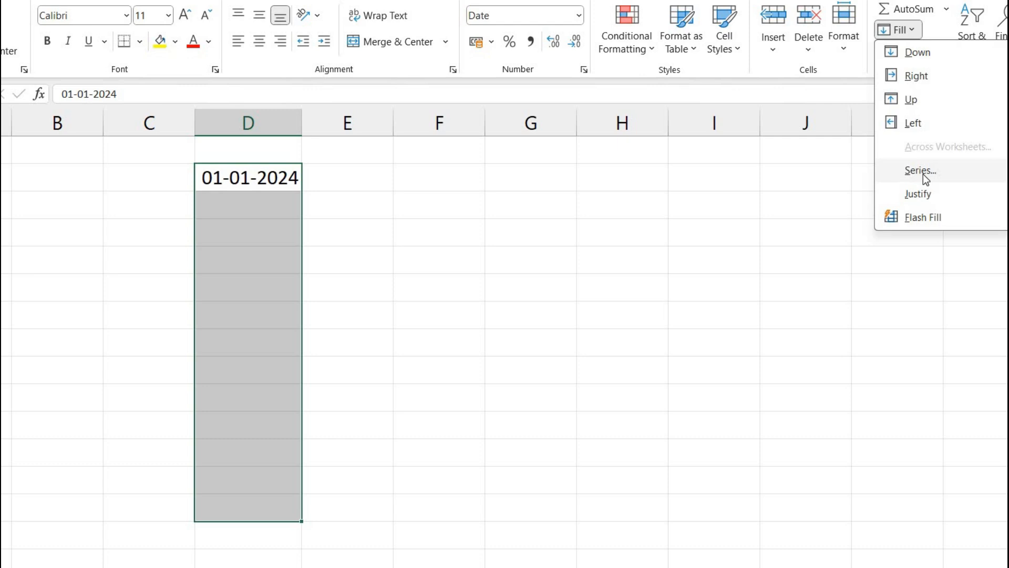
{"action": "left_click", "coordinate": [923, 174]}
{"action": "left_click", "coordinate": [549, 264]}
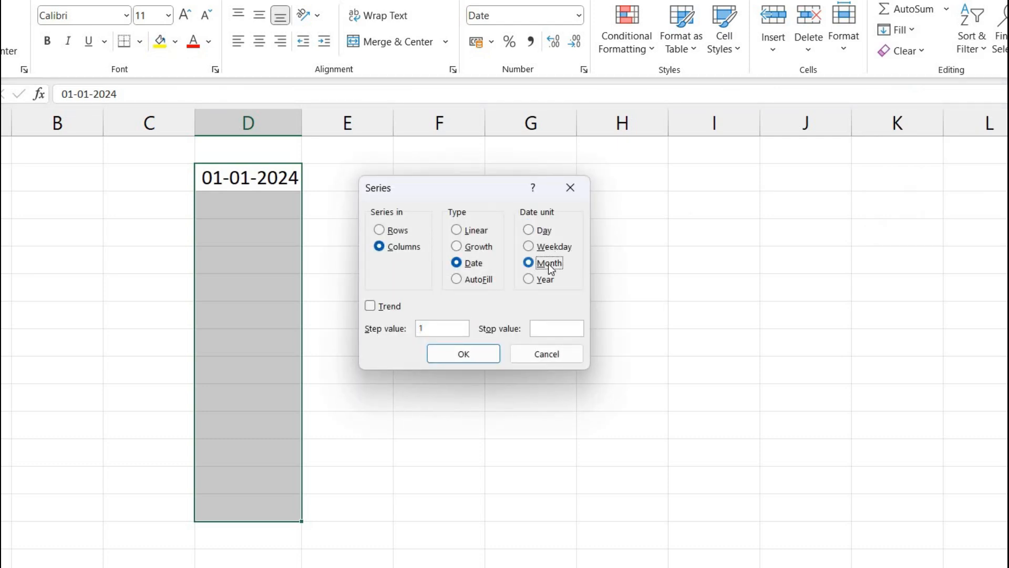
{"action": "left_click", "coordinate": [428, 328]}
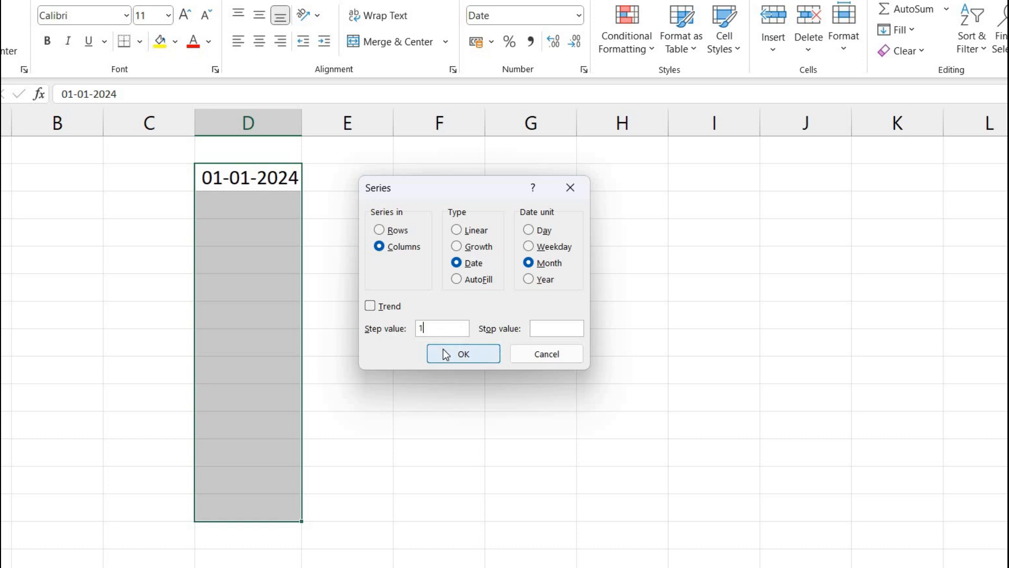
{"action": "left_click", "coordinate": [463, 354]}
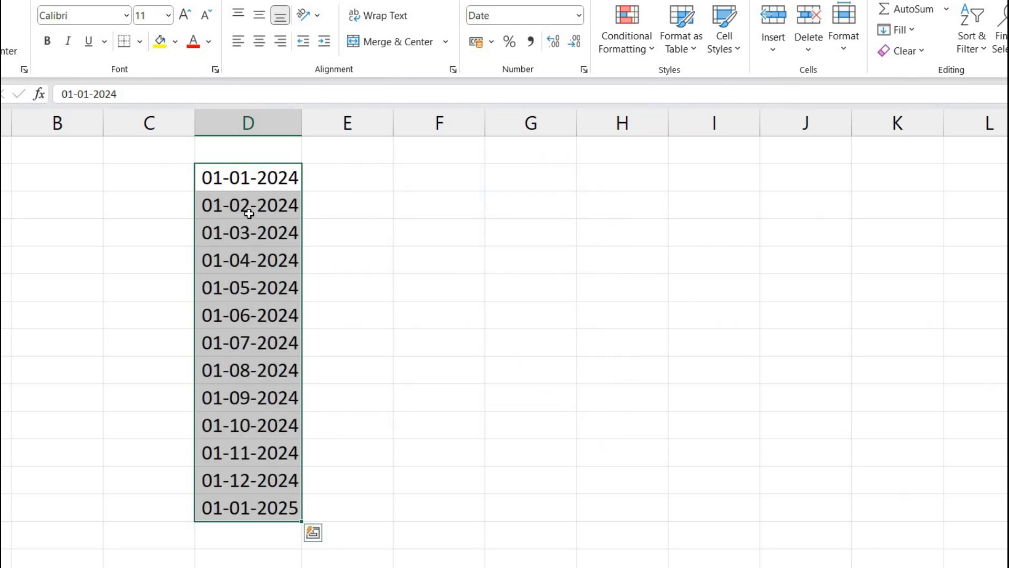
{"action": "left_click", "coordinate": [913, 31]}
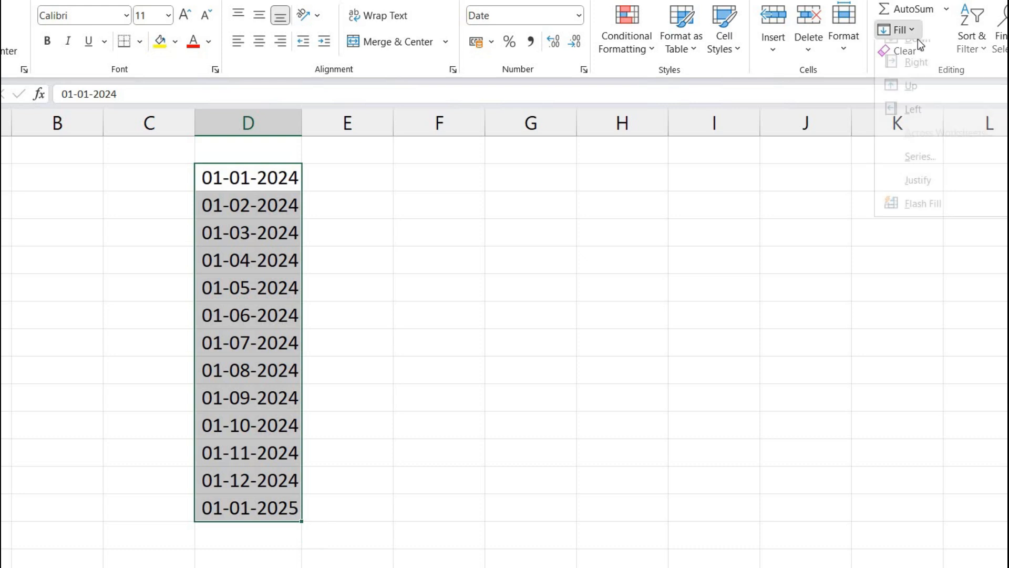
{"action": "left_click", "coordinate": [920, 169]}
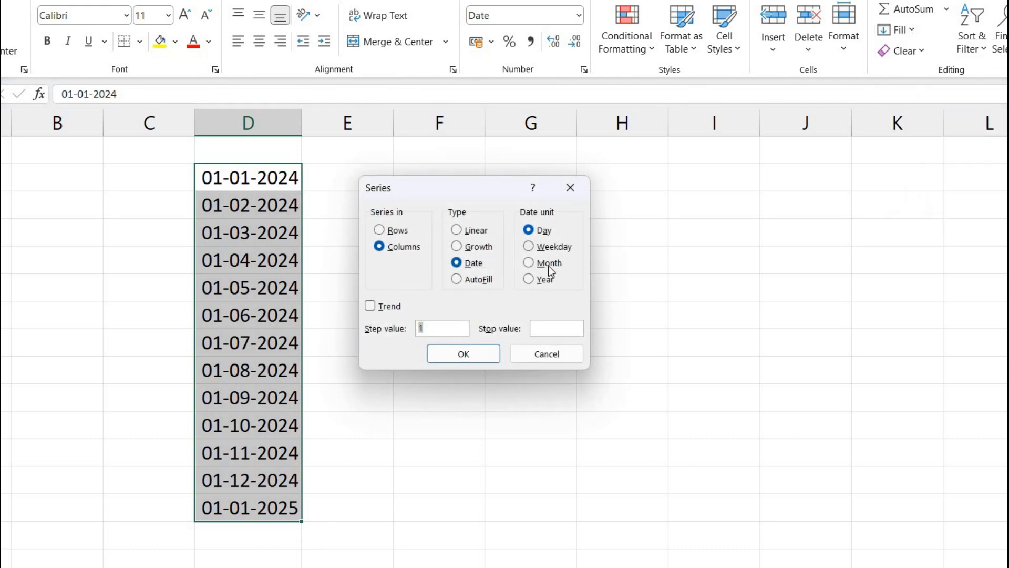
{"action": "left_click", "coordinate": [546, 354]}
Undo the monthly date series fill in column D.
{"action": "left_click", "coordinate": [262, 209]}
{"action": "key", "text": "ctrl+z"}
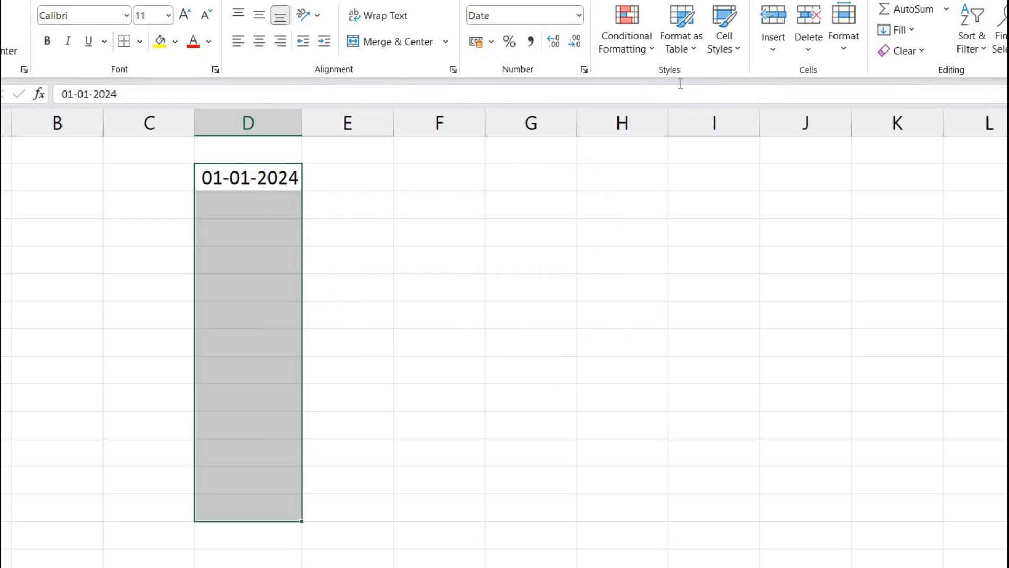
{"action": "left_click", "coordinate": [912, 30]}
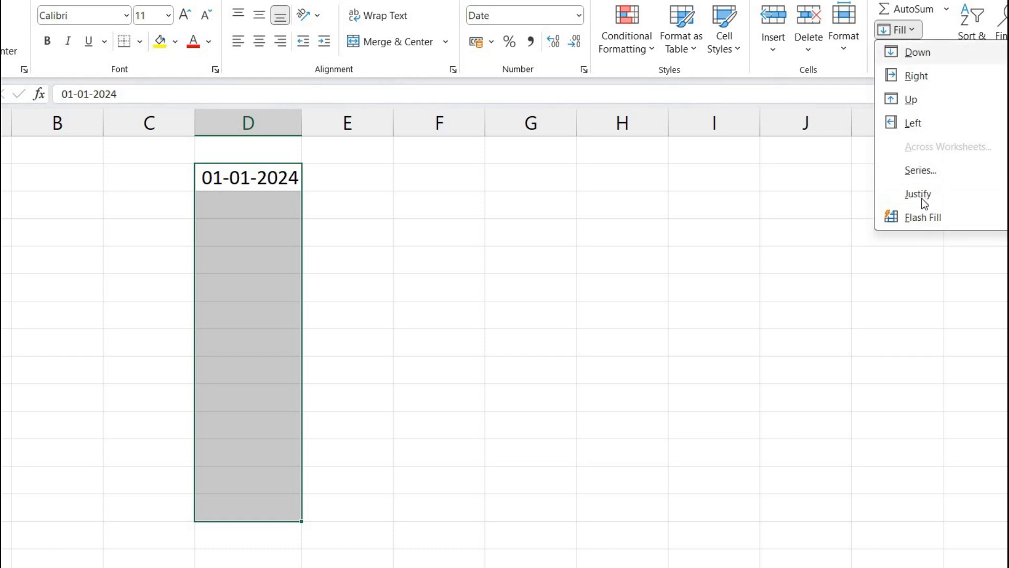
{"action": "left_click", "coordinate": [922, 195]}
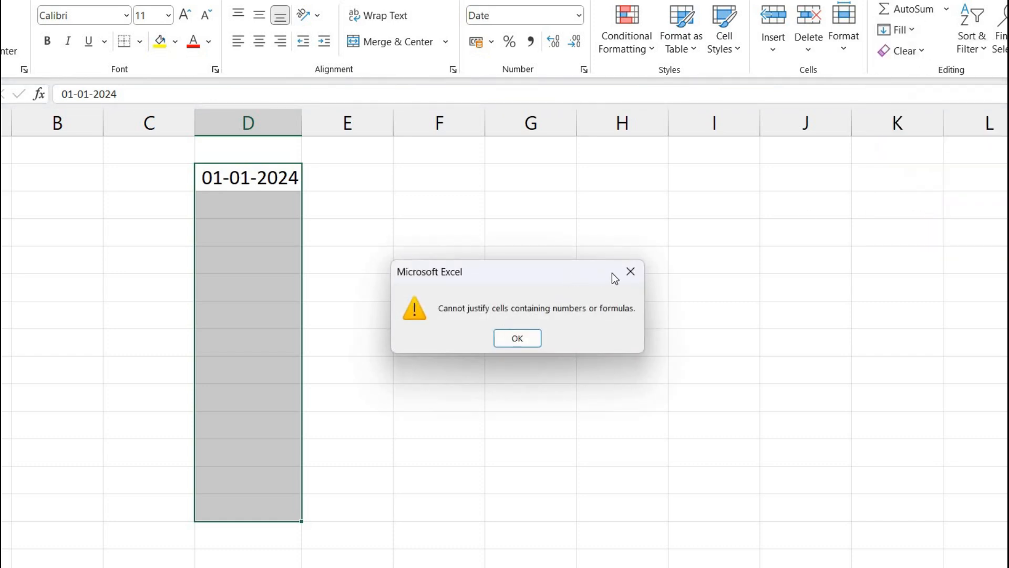
{"action": "left_click", "coordinate": [630, 272]}
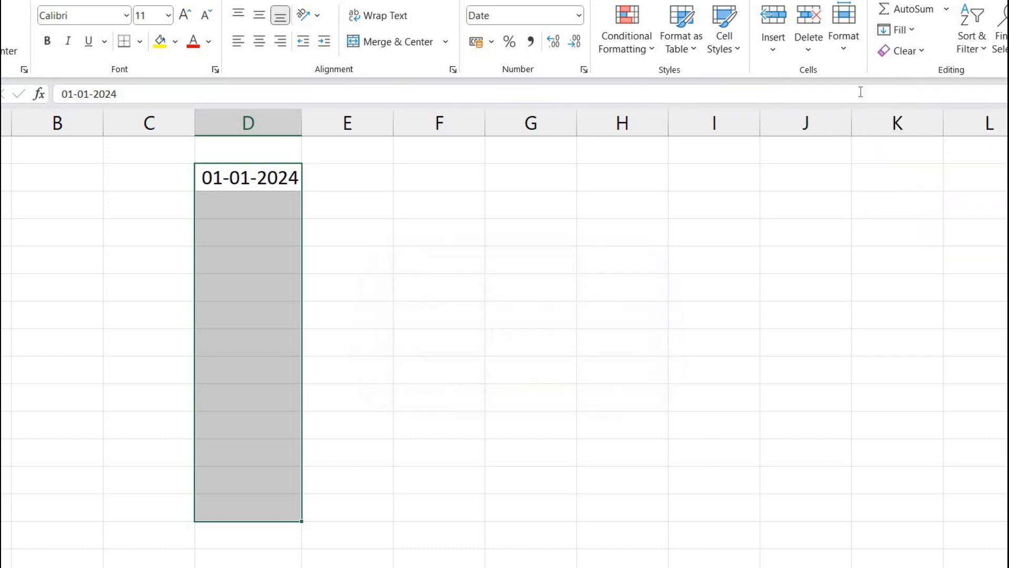
Fill D4:D16 with a date series by year using a step value of 2.
{"action": "left_click", "coordinate": [915, 29]}
{"action": "left_click", "coordinate": [914, 169]}
{"action": "left_click", "coordinate": [537, 281]}
{"action": "left_click", "coordinate": [435, 328]}
{"action": "key", "text": "BackSpace"}
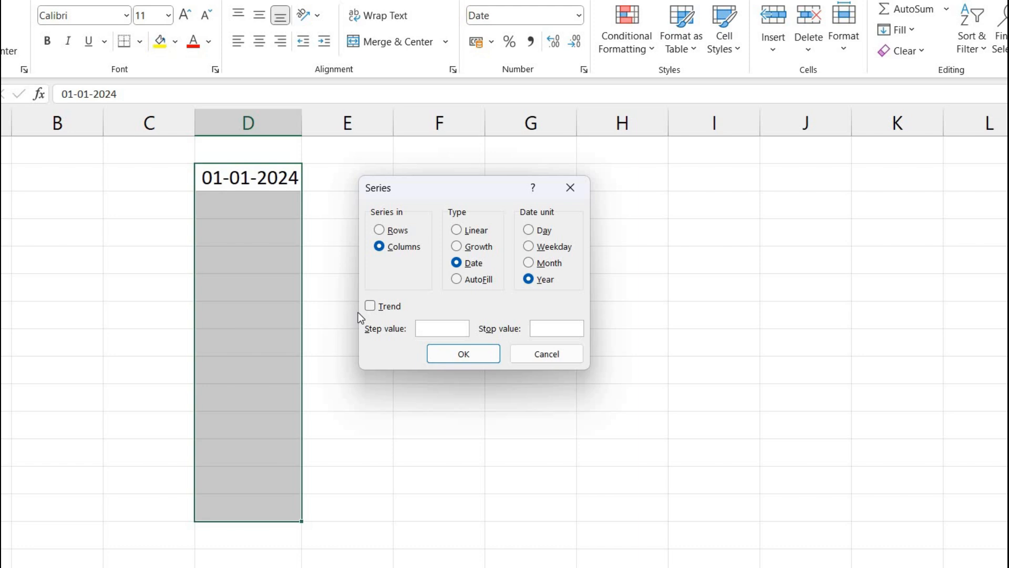
{"action": "type", "text": "2"}
{"action": "left_click", "coordinate": [475, 352]}
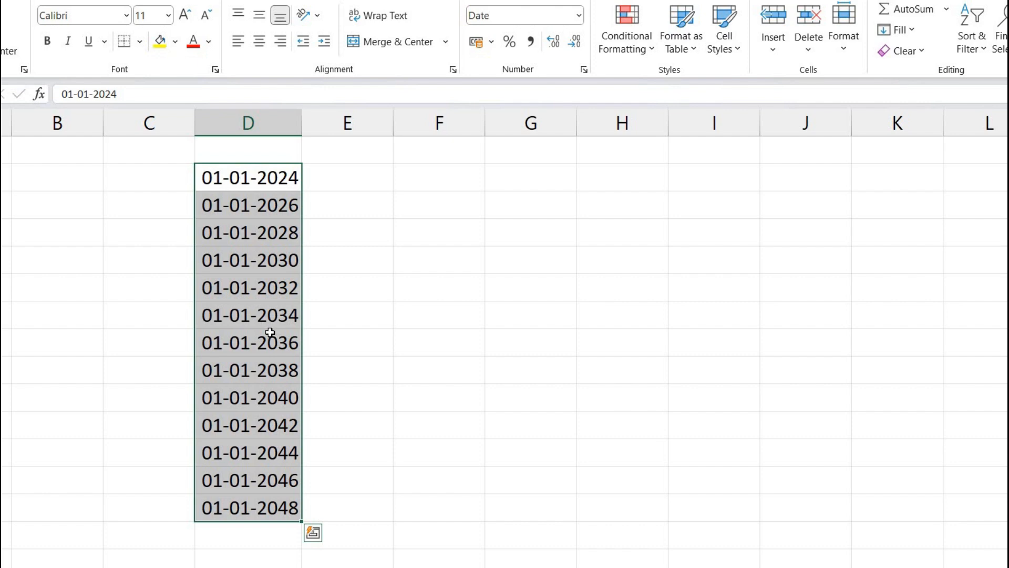
{"action": "left_click", "coordinate": [915, 27]}
{"action": "left_click", "coordinate": [926, 170]}
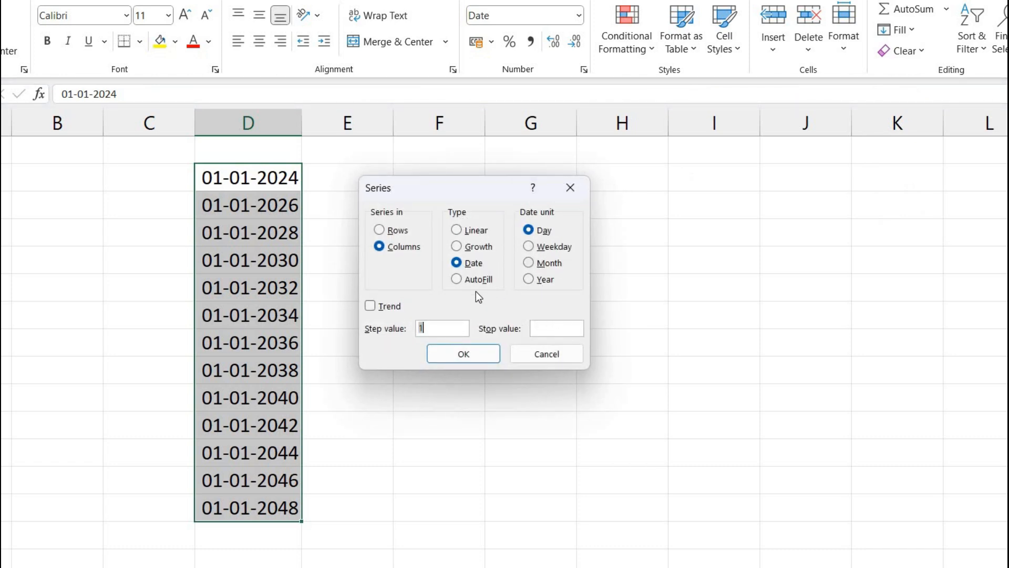
{"action": "left_click", "coordinate": [457, 279]}
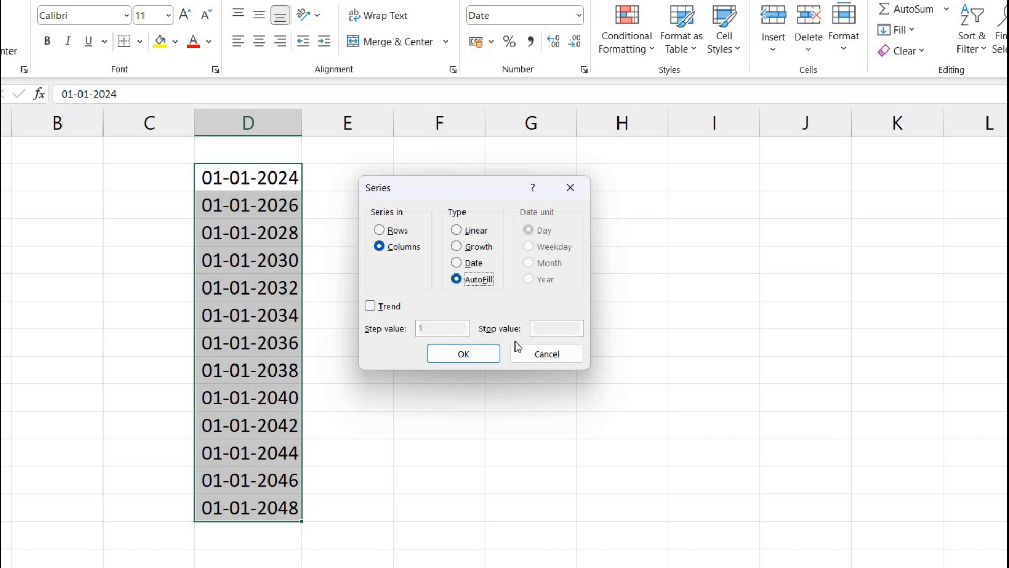
{"action": "left_click", "coordinate": [547, 355]}
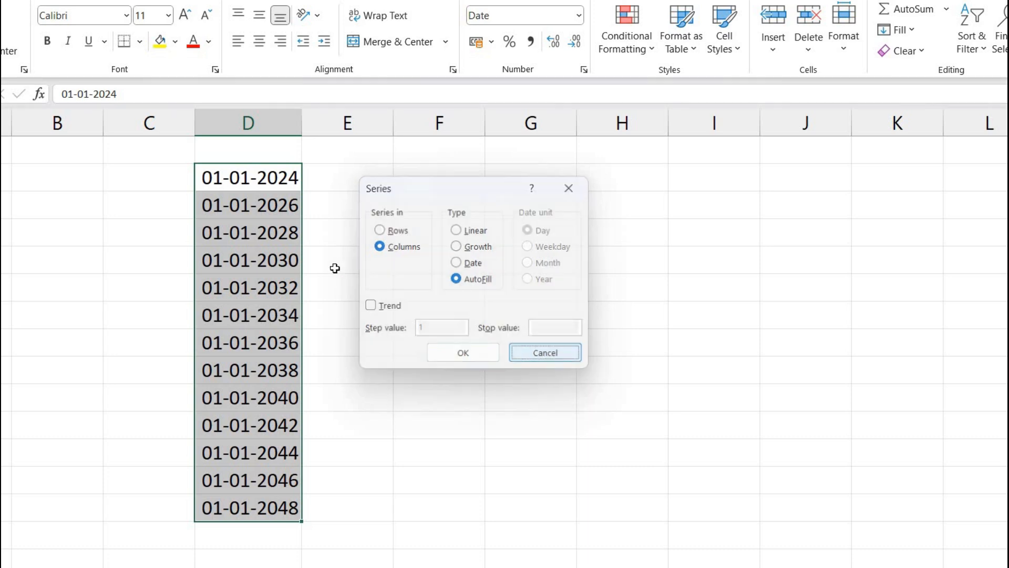
Undo the yearly date series fill in column D.
{"action": "left_click", "coordinate": [313, 234]}
{"action": "key", "text": "ctrl+z"}
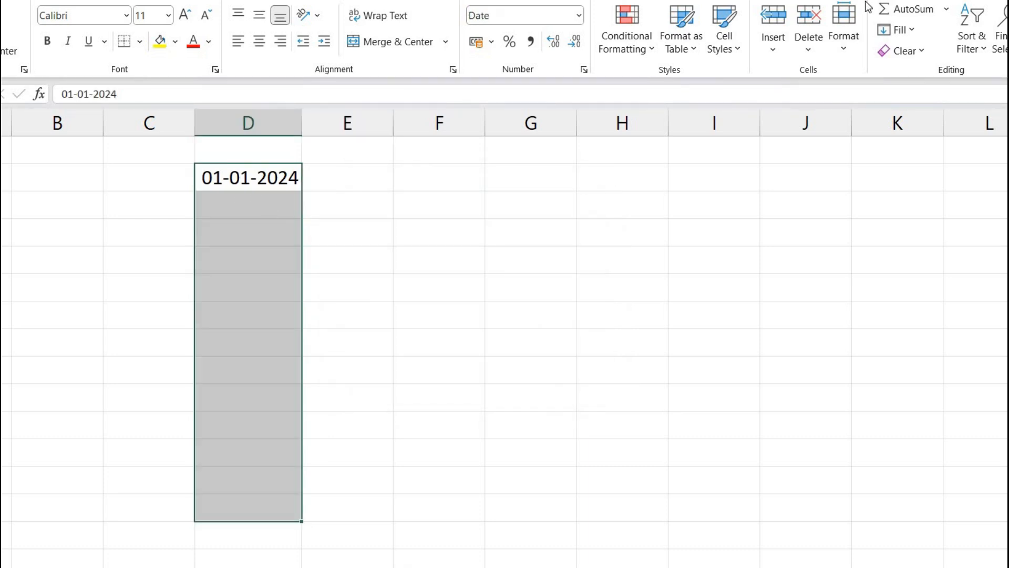
Fill D4:D16 with a series of type AutoFill in columns, and undo the fill.
{"action": "left_click", "coordinate": [915, 27]}
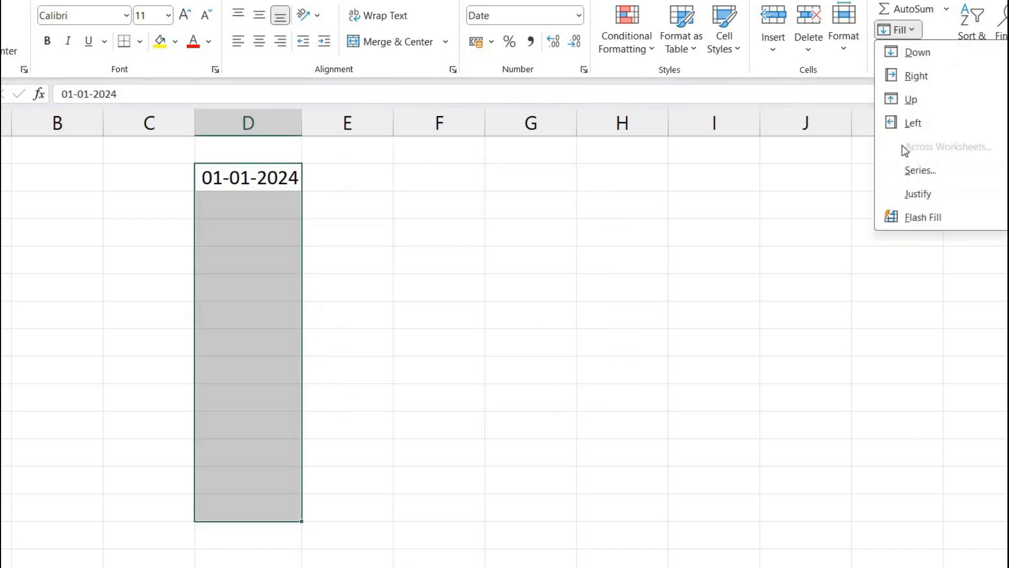
{"action": "left_click", "coordinate": [917, 171]}
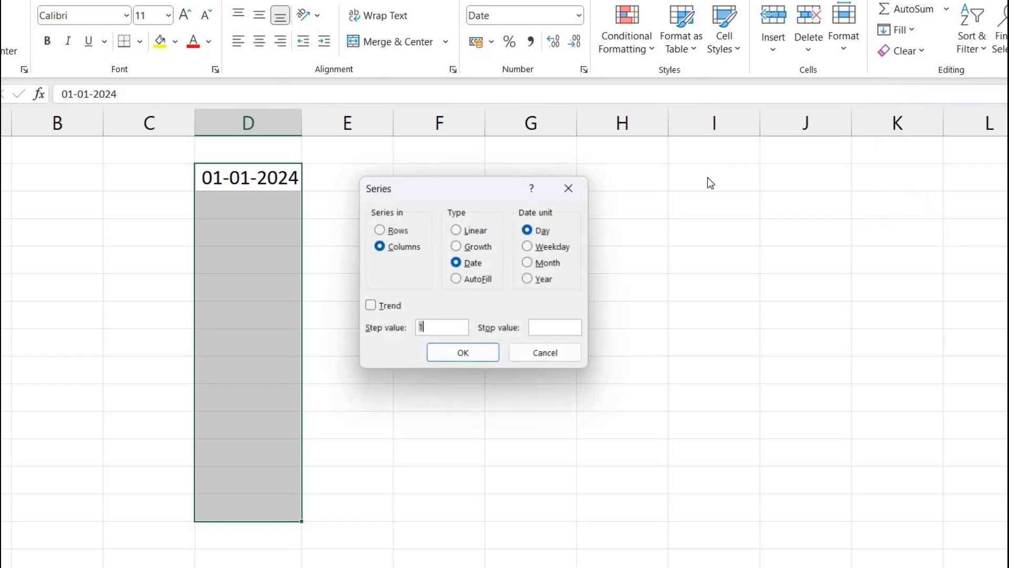
{"action": "left_click", "coordinate": [480, 279]}
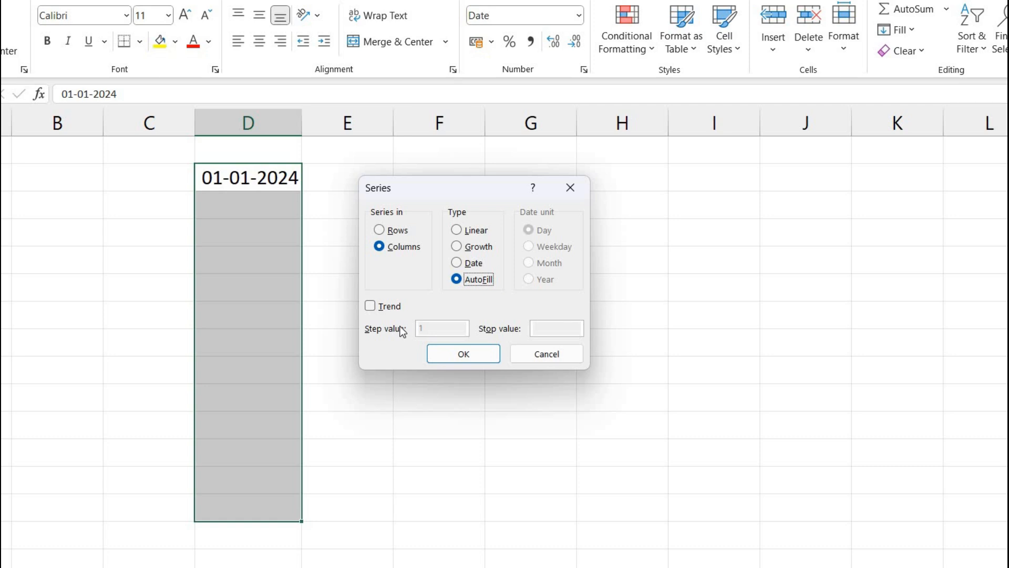
{"action": "left_click", "coordinate": [447, 355]}
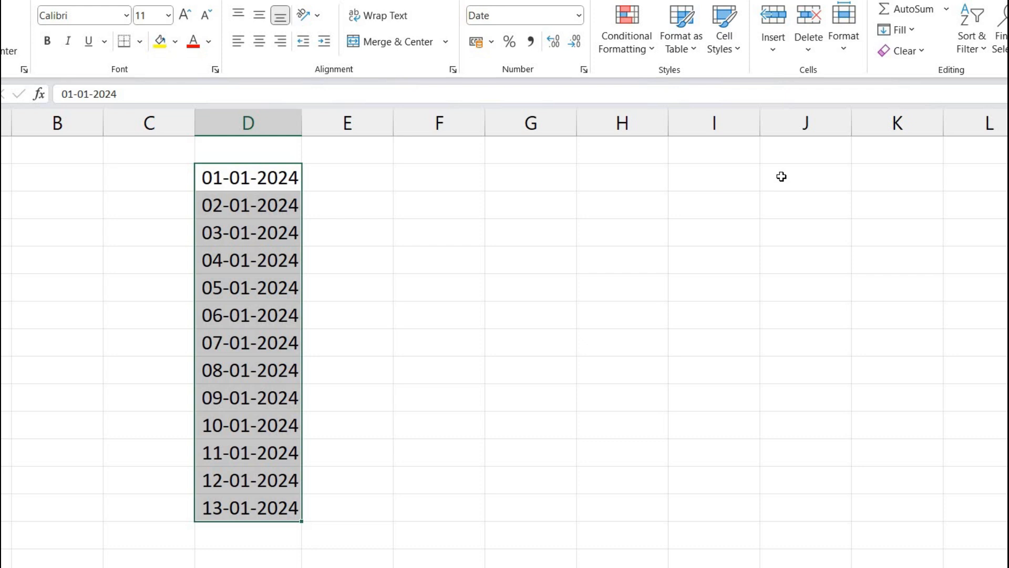
{"action": "key", "text": "Delete"}
{"action": "left_click", "coordinate": [898, 30]}
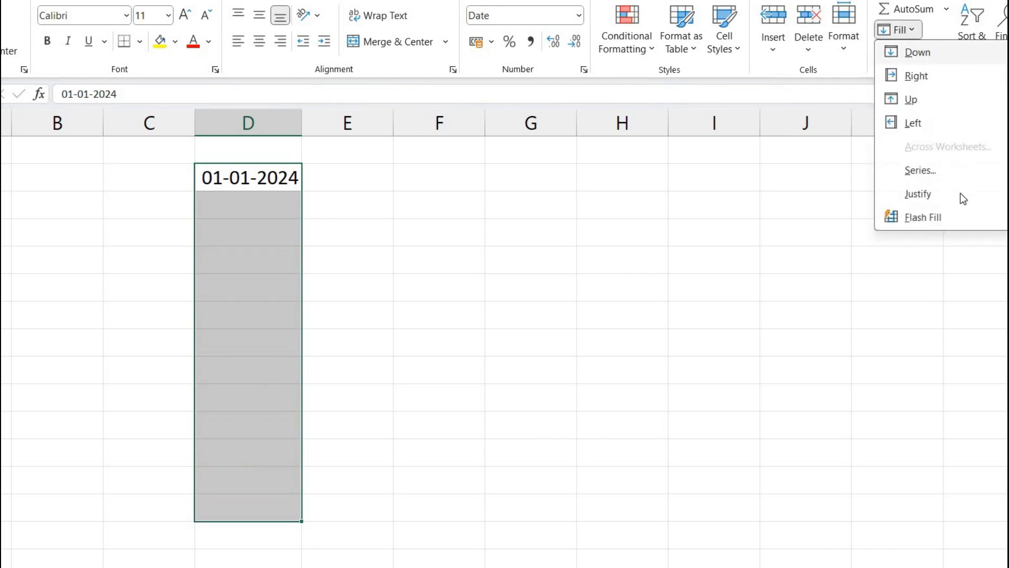
{"action": "left_click", "coordinate": [930, 173]}
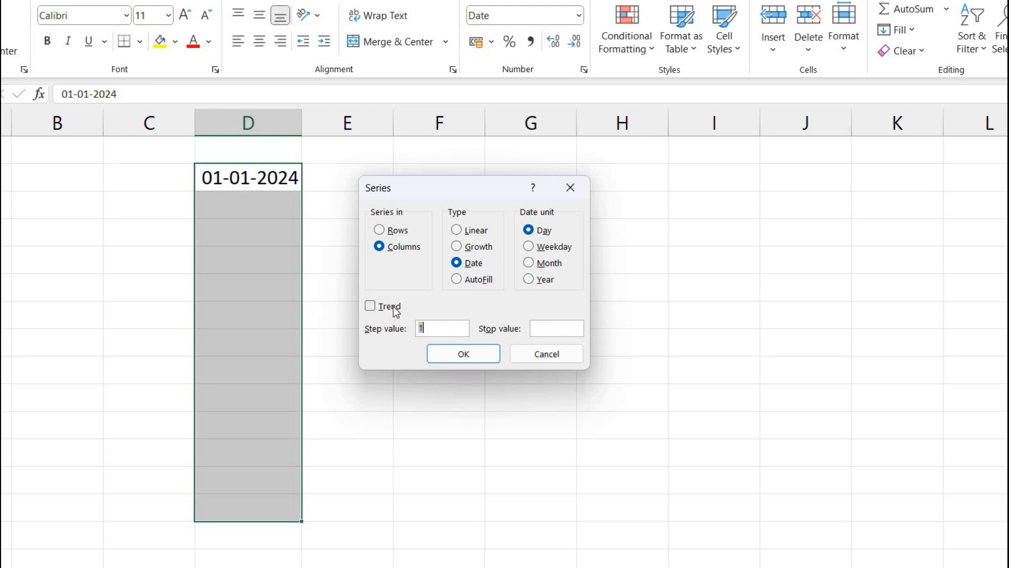
{"action": "left_click", "coordinate": [525, 354]}
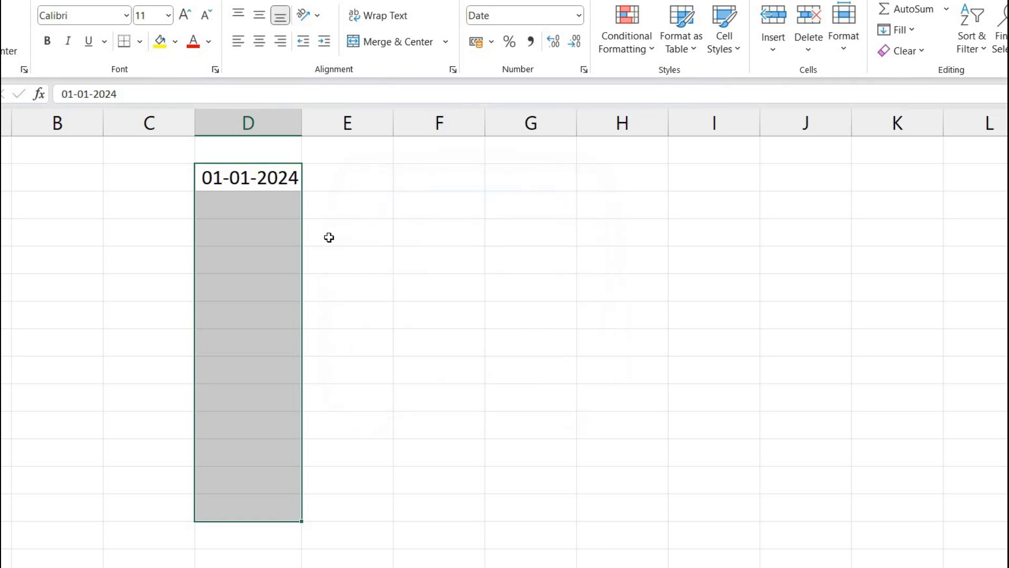
Clear the starting date from cell D4 and enter 2 in its place.
{"action": "left_click", "coordinate": [329, 236]}
{"action": "left_click", "coordinate": [240, 178]}
{"action": "key", "text": "Delete"}
{"action": "left_click", "coordinate": [213, 209]}
{"action": "left_click", "coordinate": [232, 174]}
{"action": "type", "text": "2"}
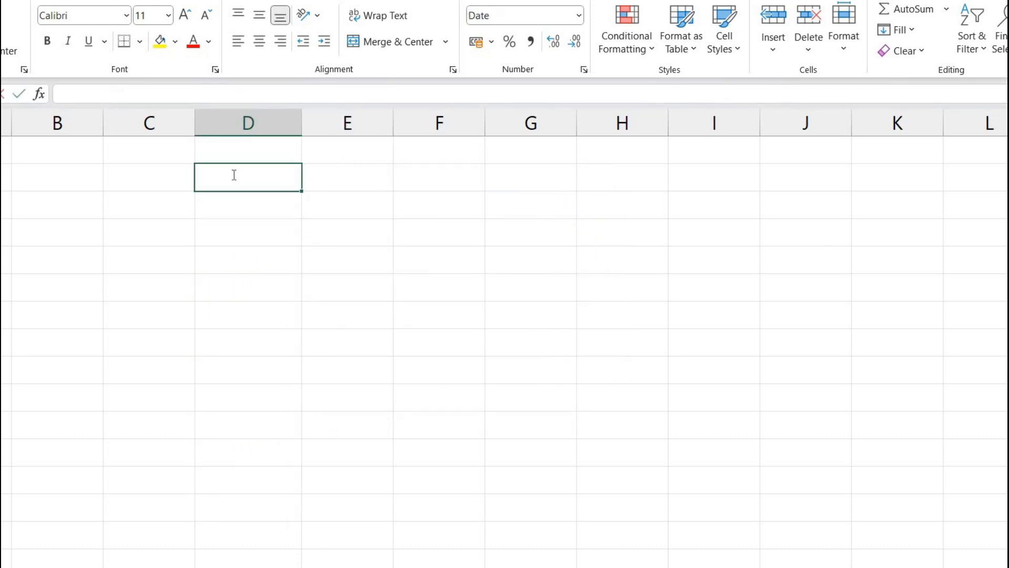
{"action": "key", "text": "Return"}
Set the number format of cell D4 to Number.
{"action": "key", "text": "Down"}
{"action": "key", "text": "Down"}
{"action": "key", "text": "Down"}
{"action": "key", "text": "Up"}
{"action": "key", "text": "Up"}
{"action": "key", "text": "Up"}
{"action": "key", "text": "Up"}
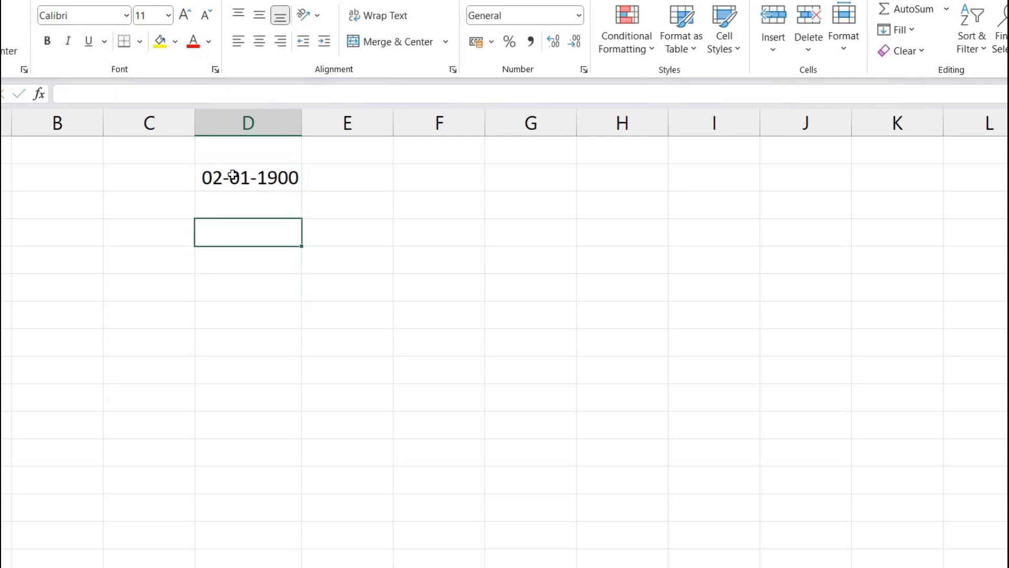
{"action": "left_click", "coordinate": [578, 15]}
{"action": "left_click", "coordinate": [535, 90]}
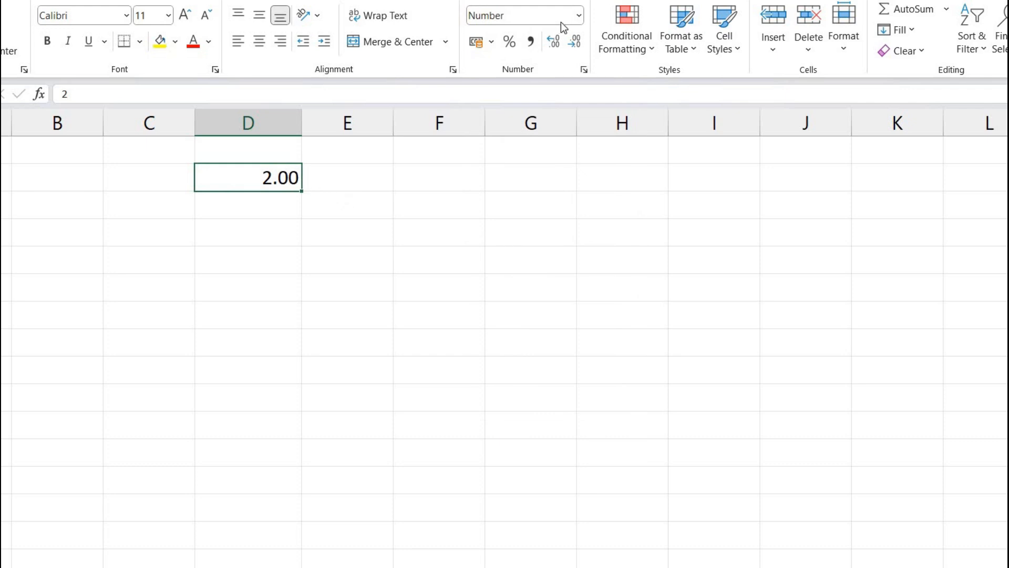
Set the cell containing 2 to General number format and enter 100 eleven rows below it in column D.
{"action": "left_click", "coordinate": [578, 15]}
{"action": "left_click", "coordinate": [543, 53]}
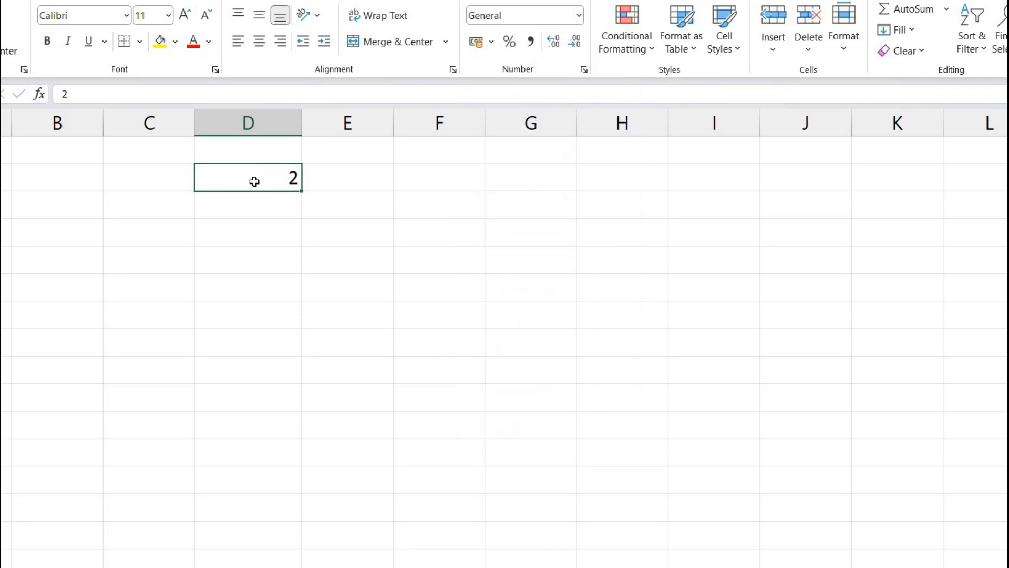
{"action": "left_click", "coordinate": [254, 204]}
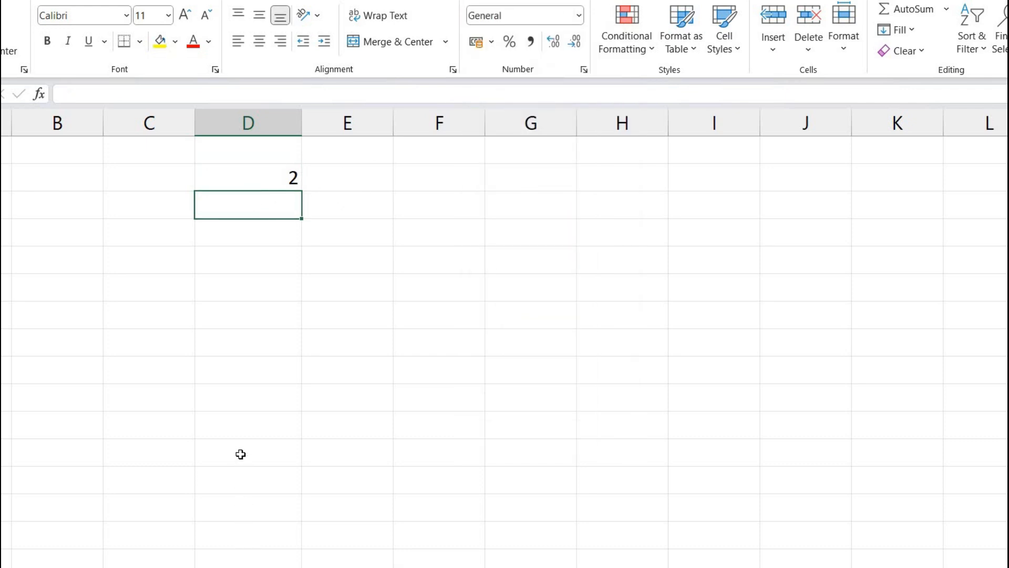
{"action": "left_click", "coordinate": [234, 491]}
{"action": "type", "text": "100"}
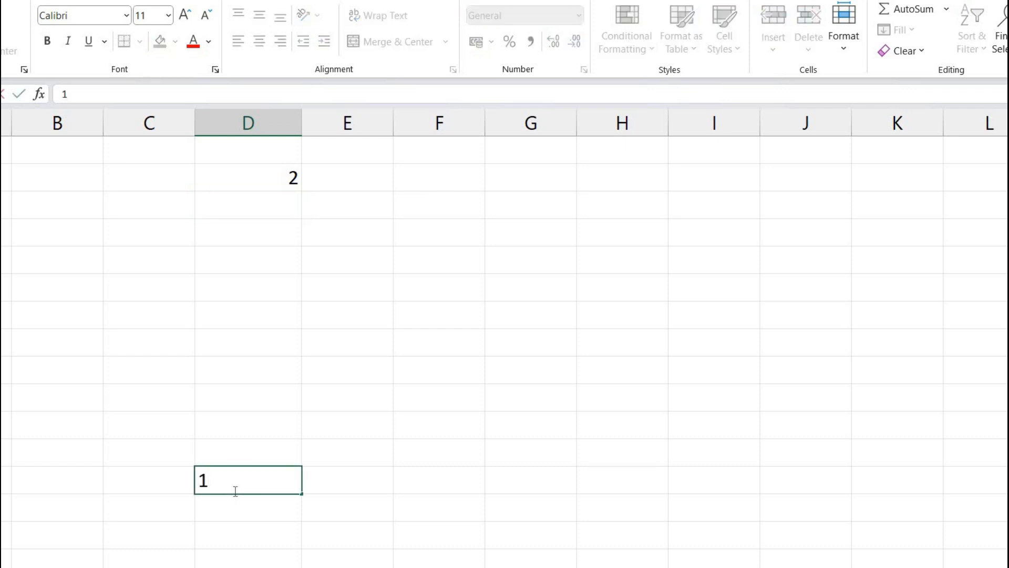
{"action": "left_click", "coordinate": [361, 318]}
Fill the range from 2 to 100 in column D with a linear series in columns, with the Trend option enabled.
{"action": "left_click_drag", "start_coordinate": [258, 185], "coordinate": [255, 471]}
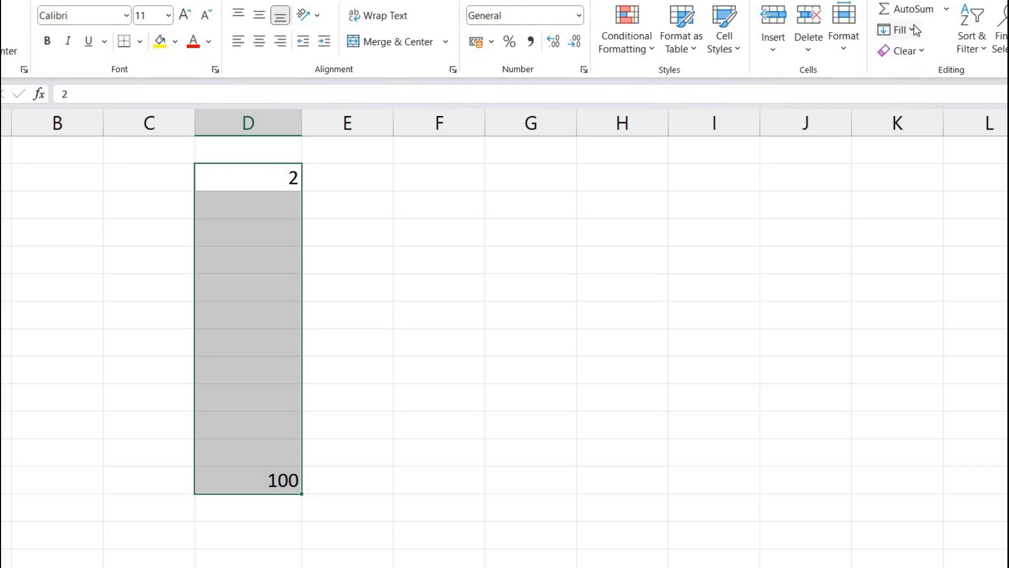
{"action": "left_click", "coordinate": [896, 30]}
{"action": "left_click", "coordinate": [917, 179]}
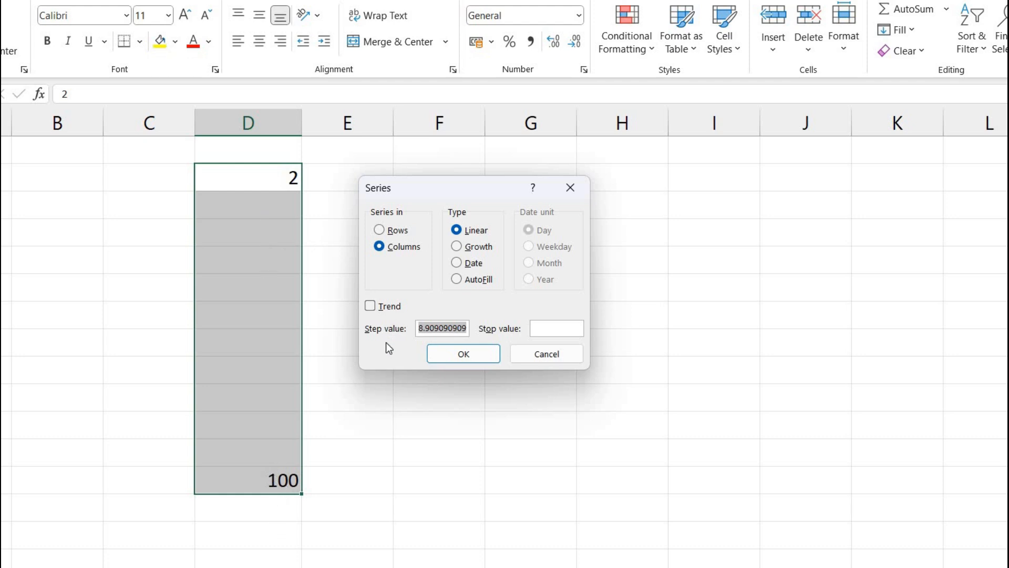
{"action": "left_click", "coordinate": [377, 306]}
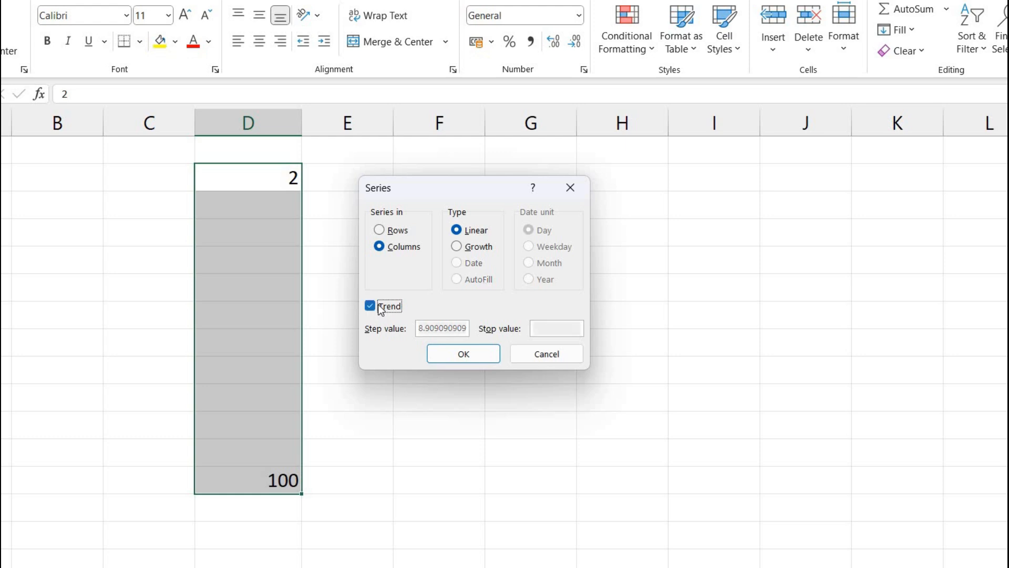
{"action": "left_click", "coordinate": [465, 358]}
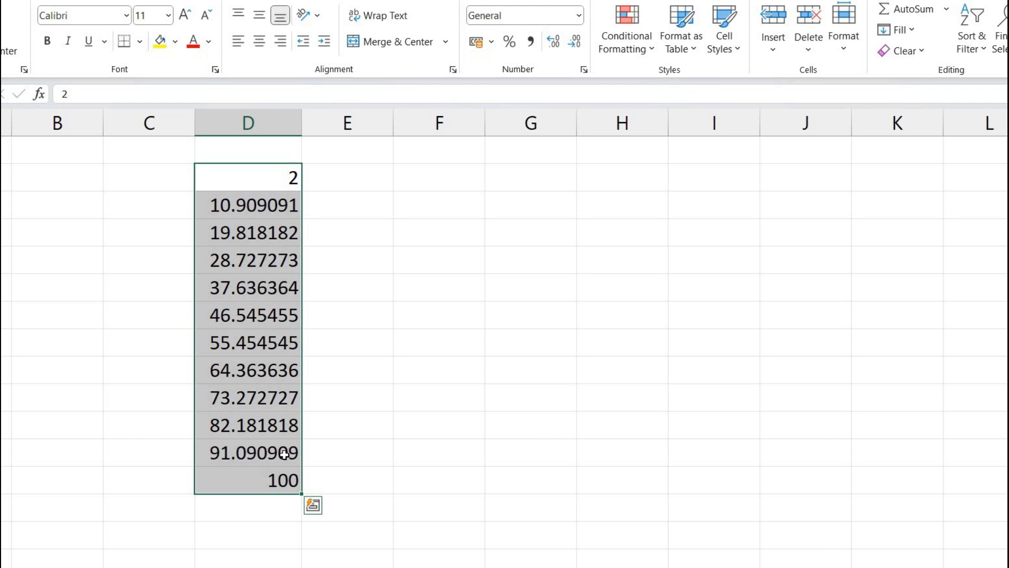
Clear the whole trend series from column D and make the column narrower.
{"action": "left_click", "coordinate": [258, 212]}
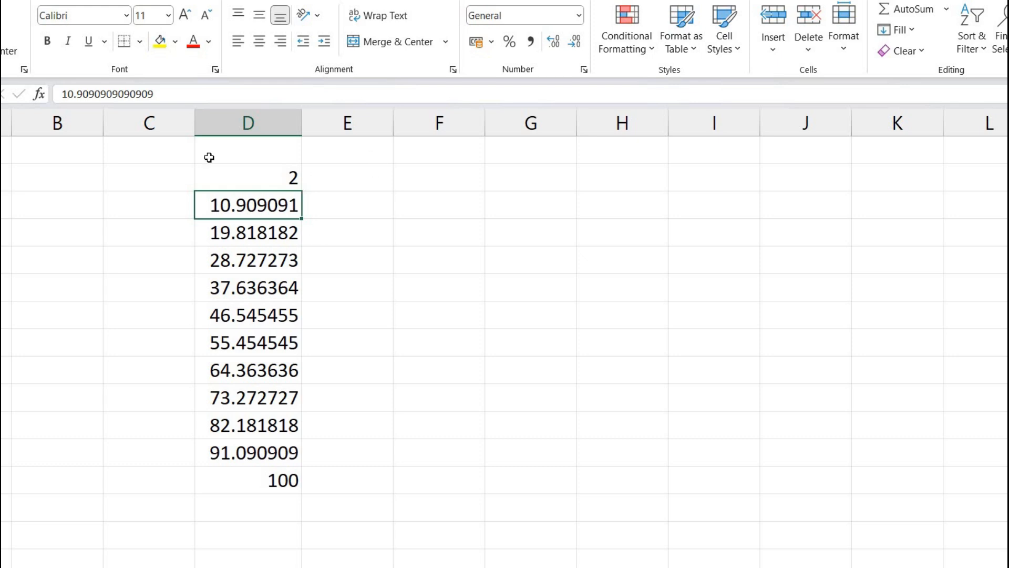
{"action": "left_click", "coordinate": [260, 177]}
{"action": "left_click_drag", "start_coordinate": [317, 514], "coordinate": [284, 467]}
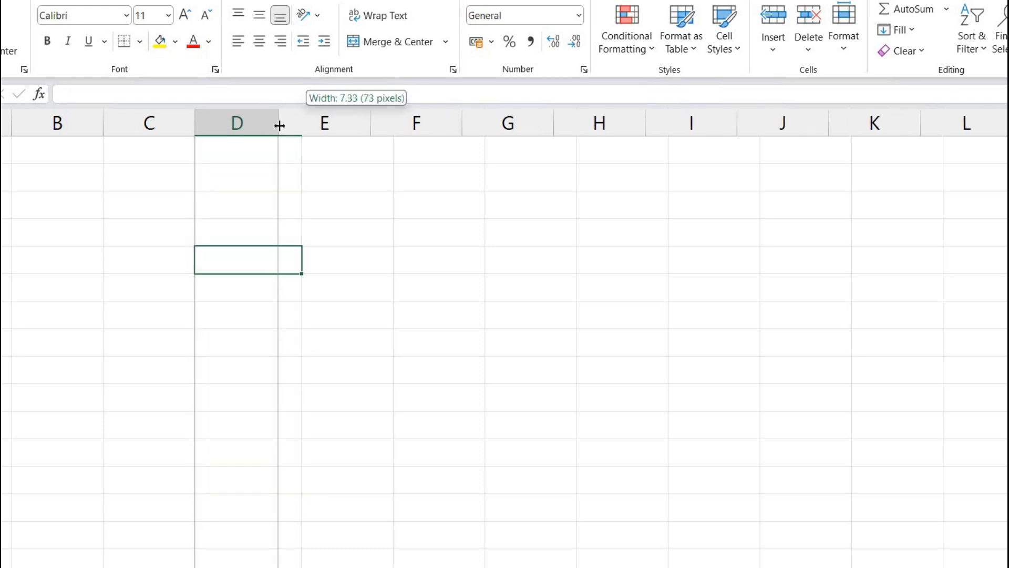
{"action": "left_click_drag", "start_coordinate": [279, 124], "coordinate": [265, 122]}
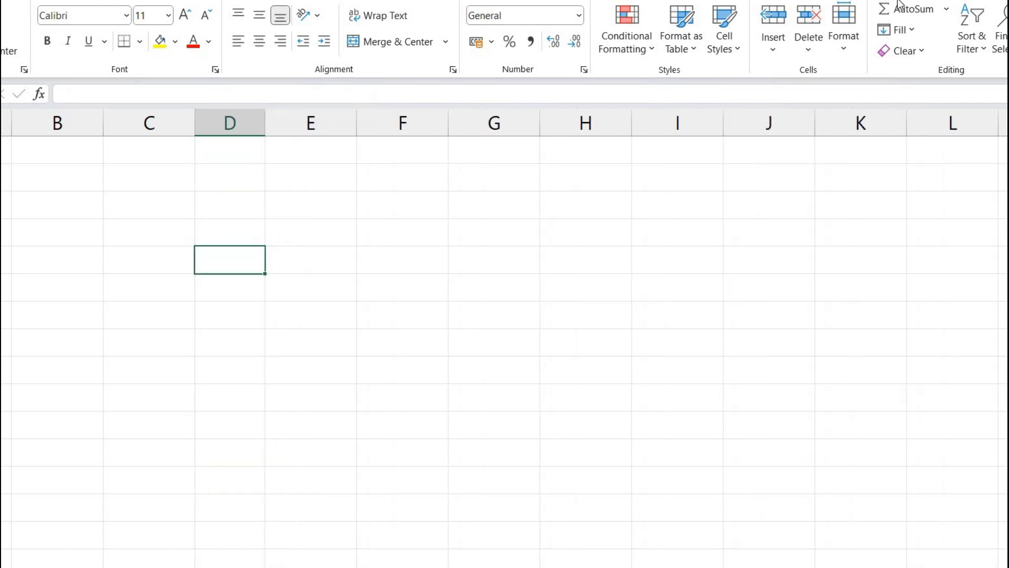
Enter the text "welcome to ideal techguru" in column D, one row below where the cleared series began.
{"action": "left_click", "coordinate": [917, 29]}
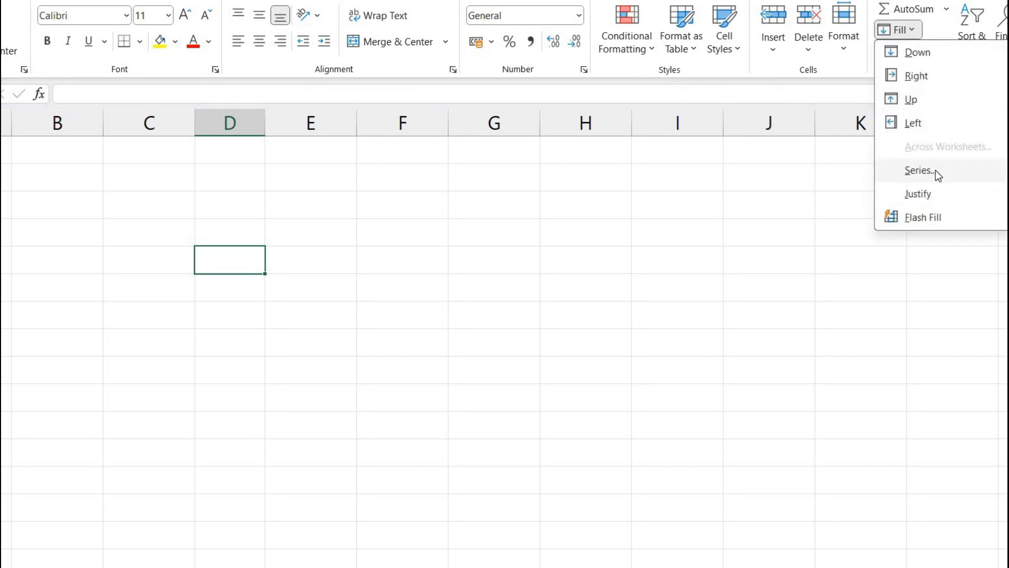
{"action": "left_click", "coordinate": [266, 207]}
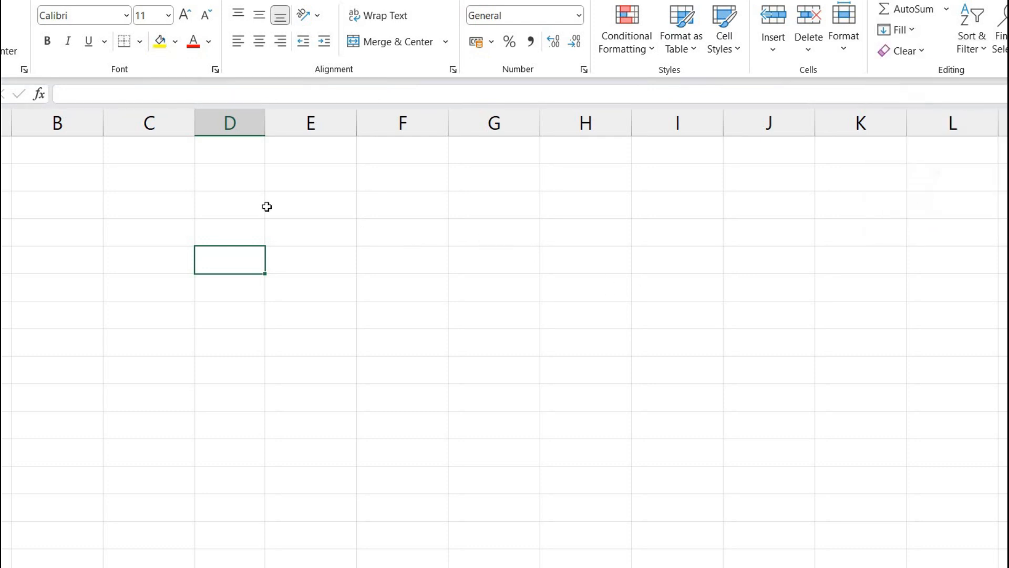
{"action": "left_click", "coordinate": [242, 208]}
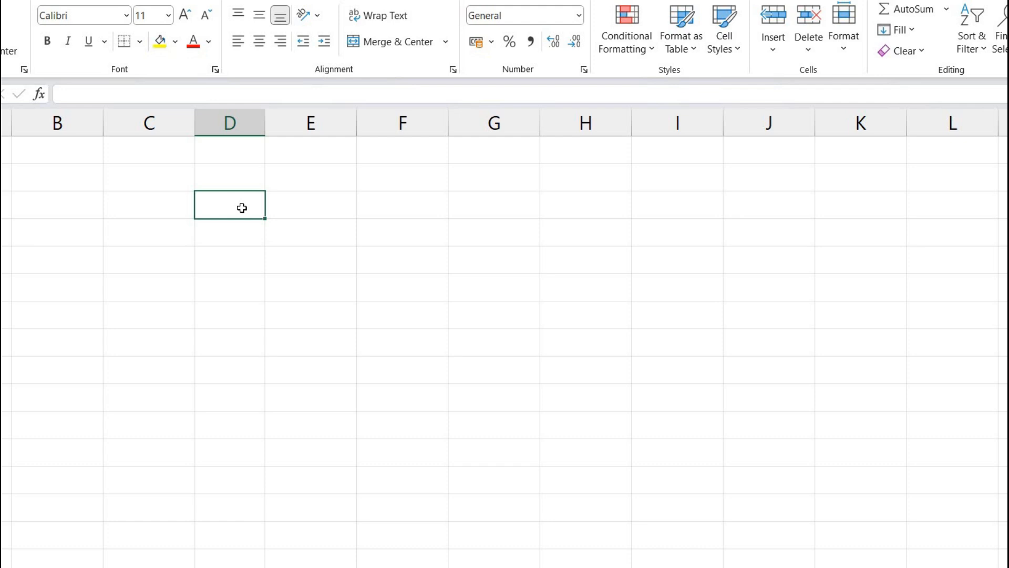
{"action": "type", "text": "welco"}
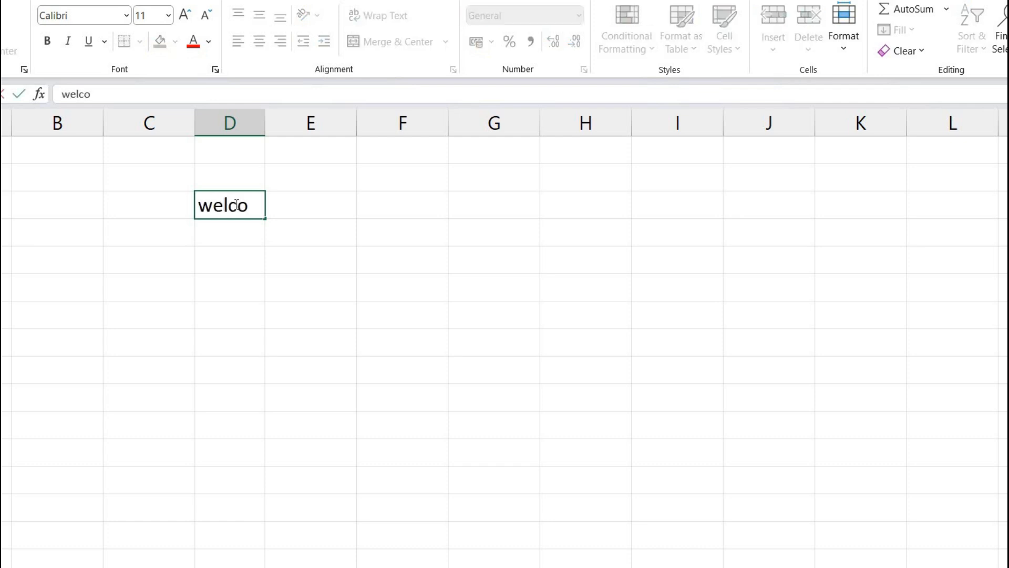
{"action": "type", "text": "me to ideal"}
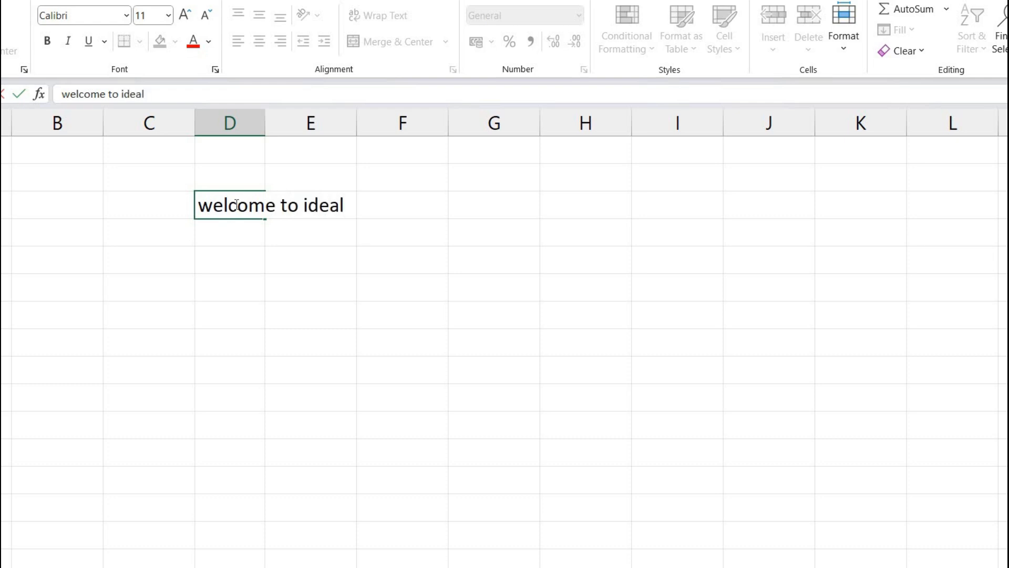
{"action": "type", "text": " techguru"}
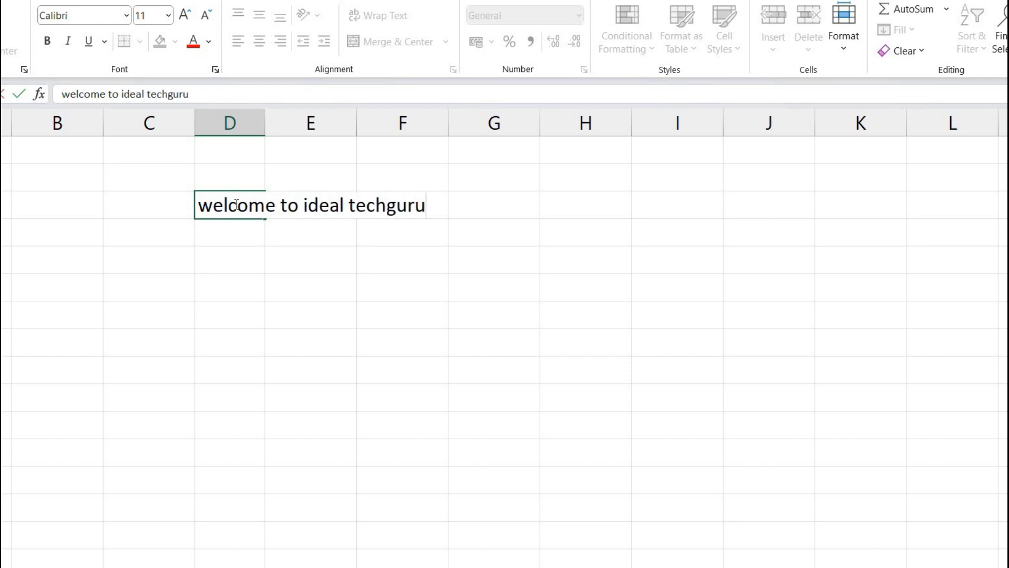
{"action": "left_click", "coordinate": [326, 303]}
Justify the "welcome to ideal techguru" text down column D with Fill Justify, allowing it to extend below the selected range.
{"action": "left_click", "coordinate": [236, 208]}
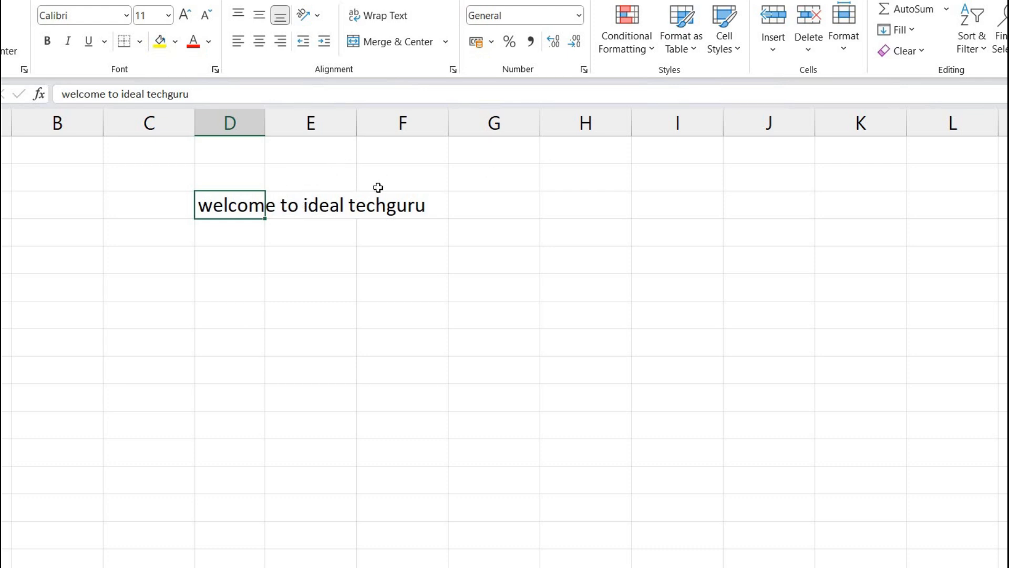
{"action": "left_click", "coordinate": [911, 29]}
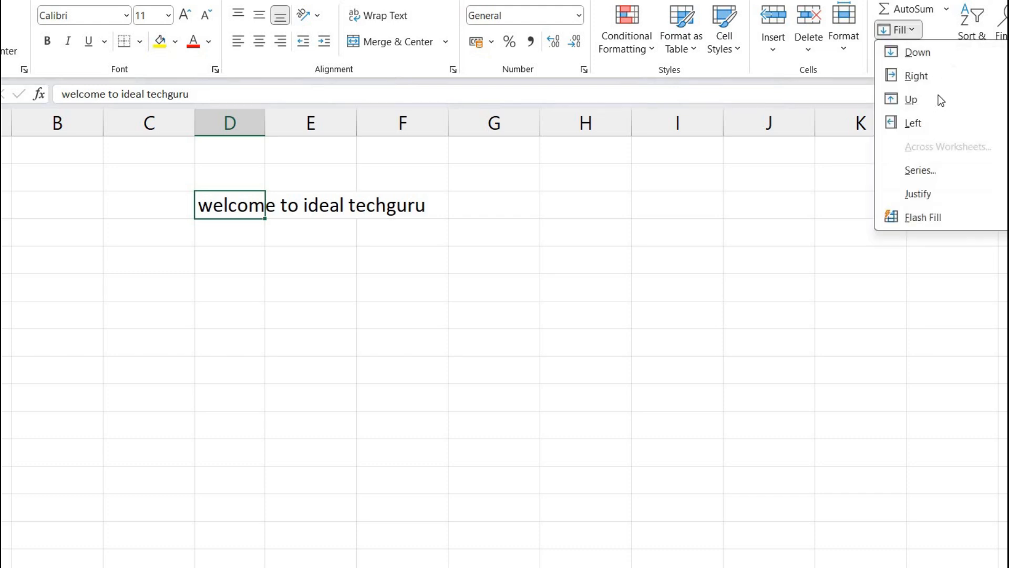
{"action": "left_click", "coordinate": [919, 193]}
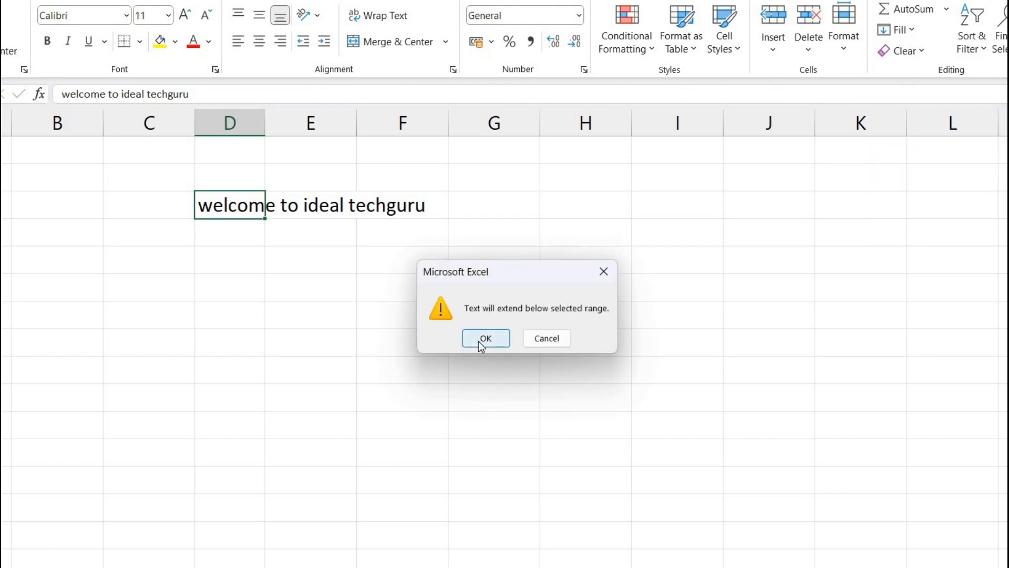
{"action": "left_click", "coordinate": [478, 342]}
{"action": "left_click", "coordinate": [299, 255]}
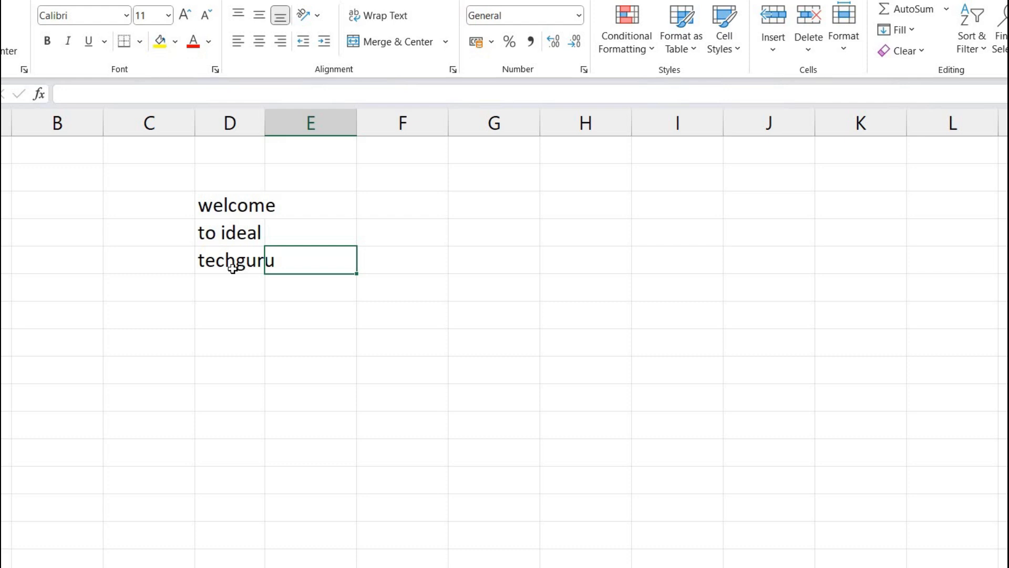
Check each of the split text cells in column D and undo the justification.
{"action": "left_click", "coordinate": [230, 206]}
{"action": "left_click", "coordinate": [228, 236]}
{"action": "left_click", "coordinate": [229, 261]}
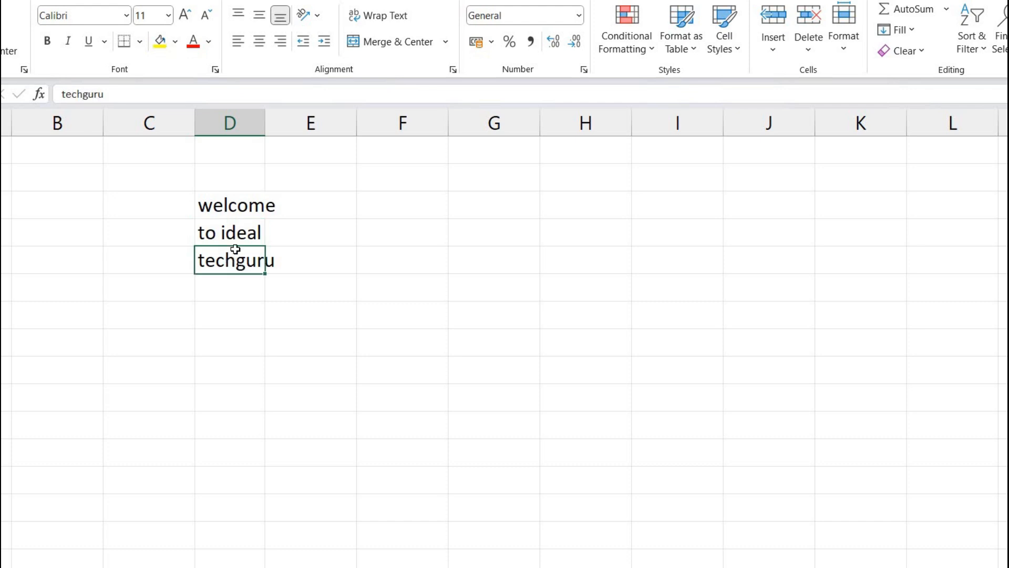
{"action": "key", "text": "ctrl+z"}
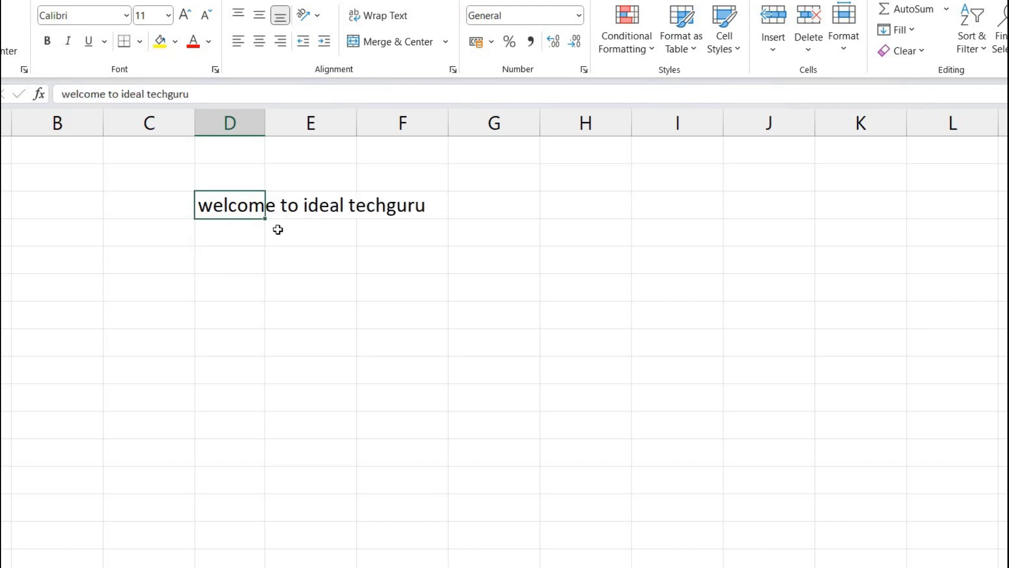
Widen column D to about the length of "welcome to ideal" and justify the full text, allowing it to extend below the selected range.
{"action": "left_click", "coordinate": [245, 235]}
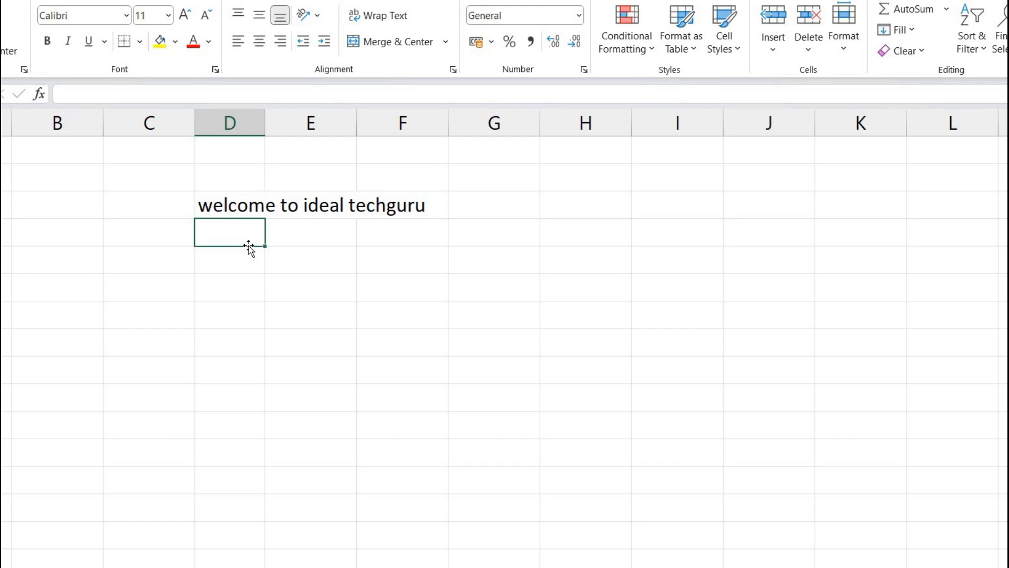
{"action": "left_click_drag", "start_coordinate": [262, 127], "coordinate": [346, 127]}
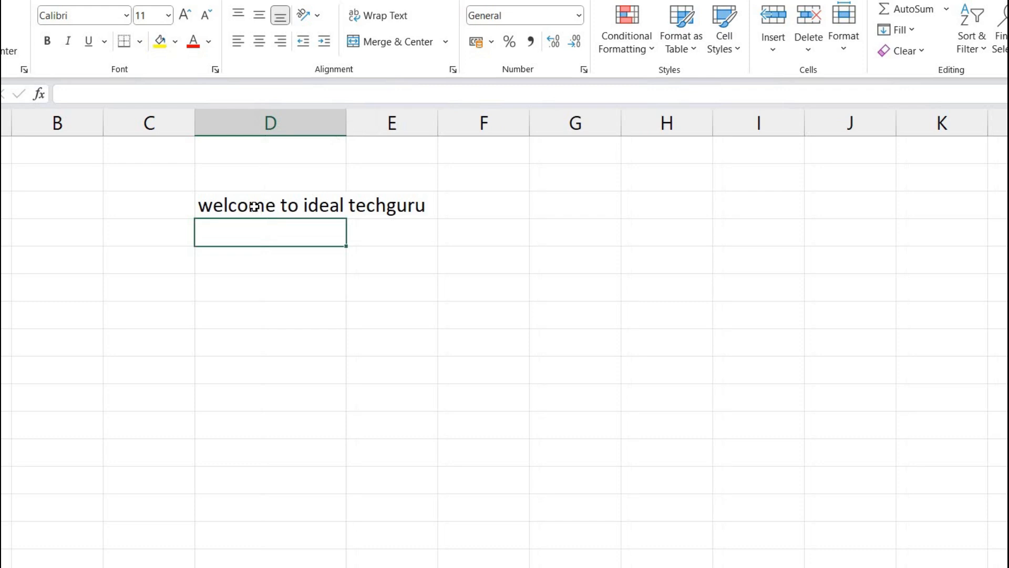
{"action": "left_click", "coordinate": [253, 207]}
{"action": "left_click", "coordinate": [918, 35]}
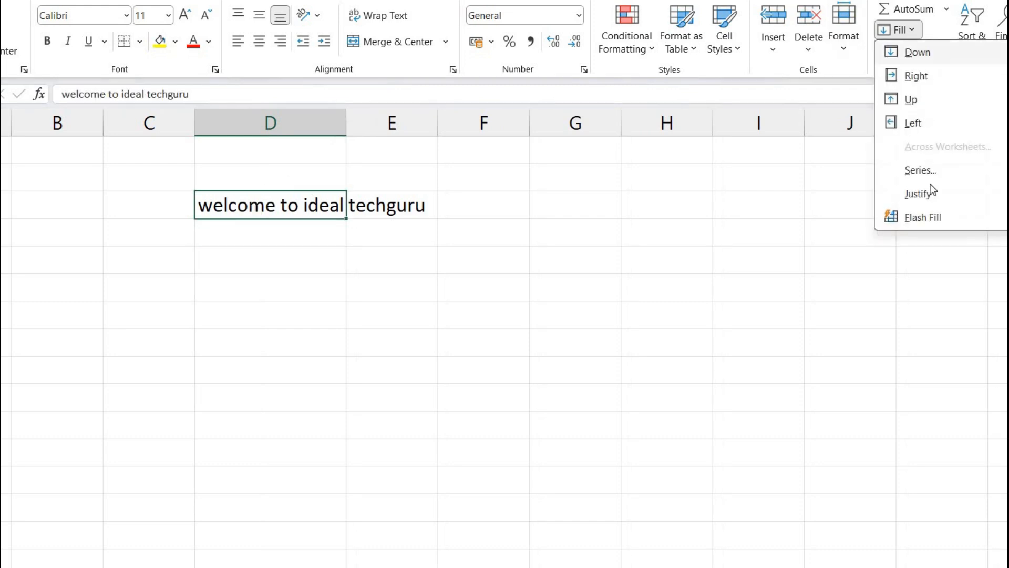
{"action": "left_click", "coordinate": [929, 192]}
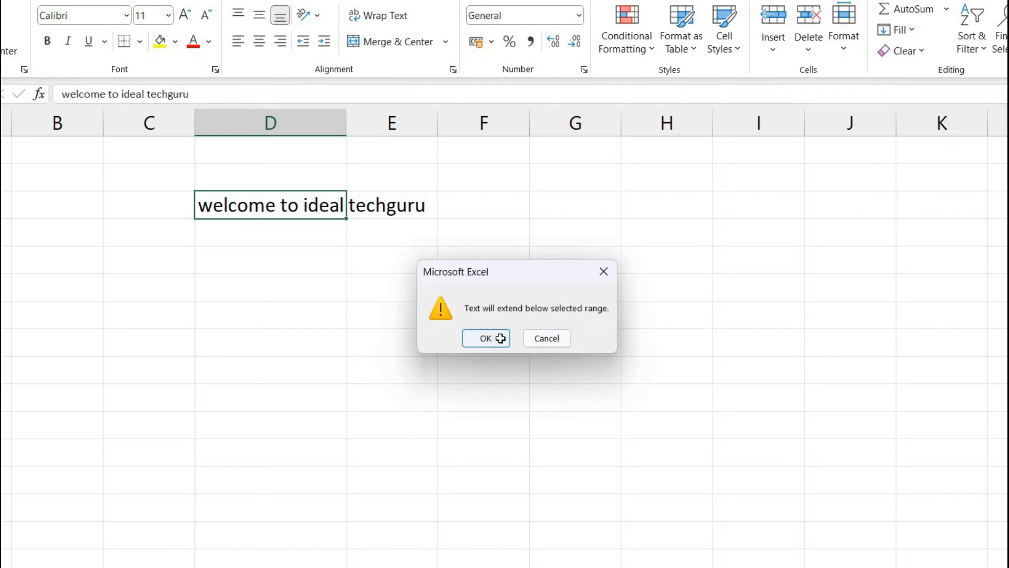
{"action": "left_click", "coordinate": [486, 337]}
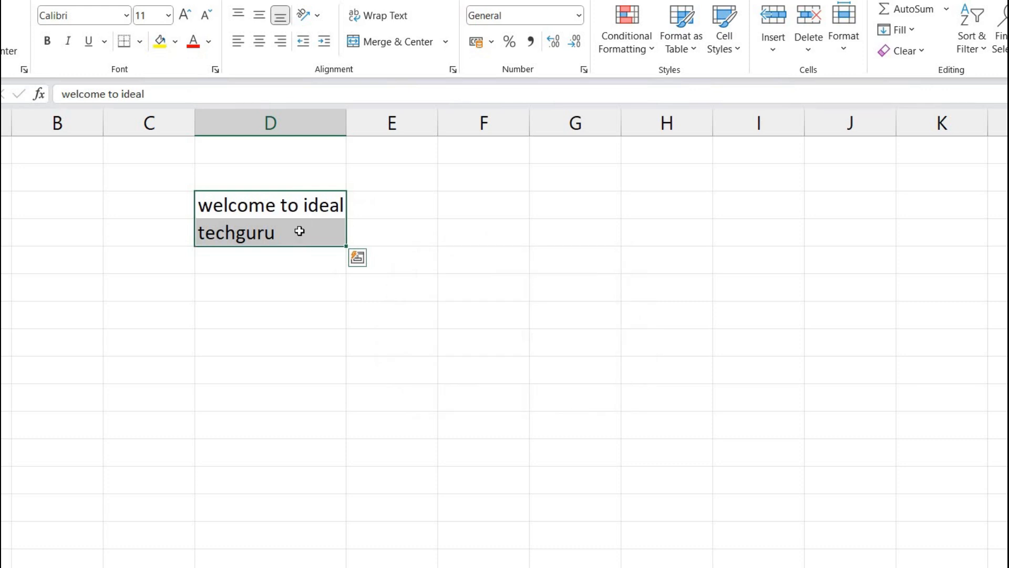
{"action": "left_click", "coordinate": [300, 232]}
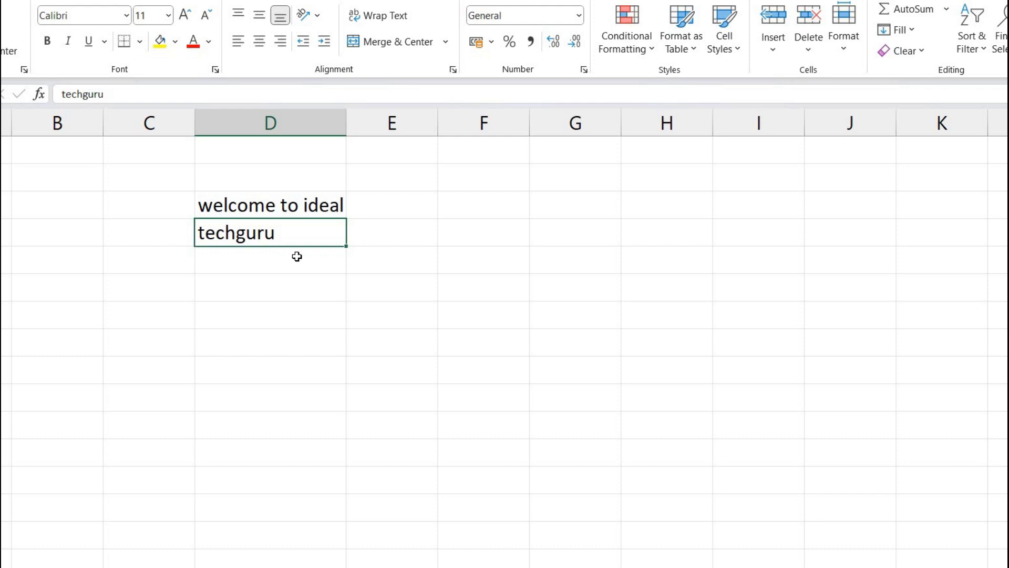
Open the Fill options for the cell containing "techguru".
{"action": "left_click", "coordinate": [916, 33]}
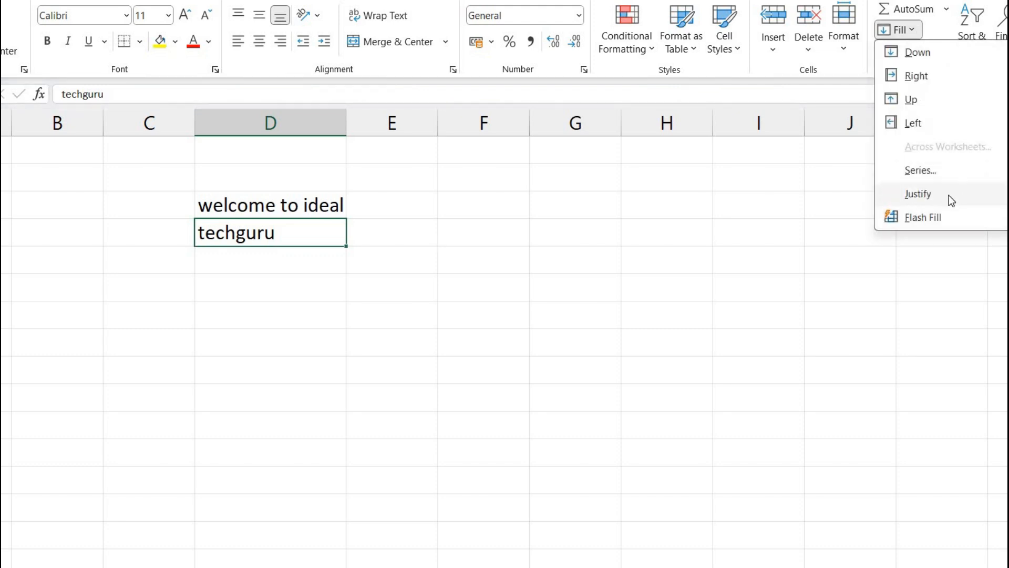